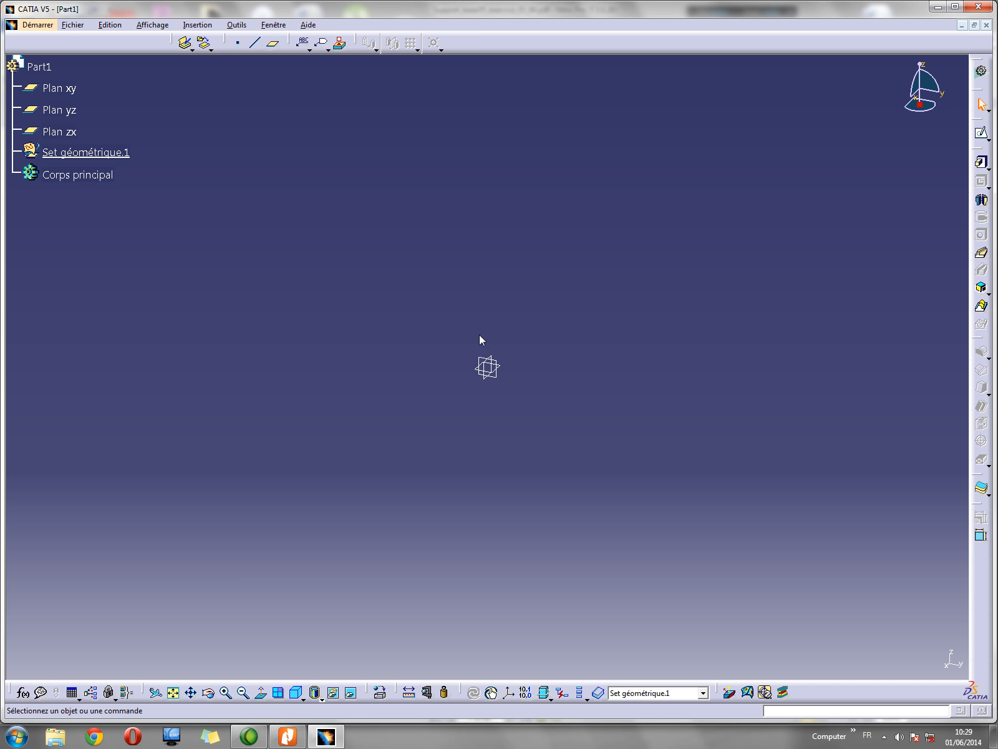
Start a sketch on the yz plane
{"action": "left_click", "coordinate": [490, 372]}
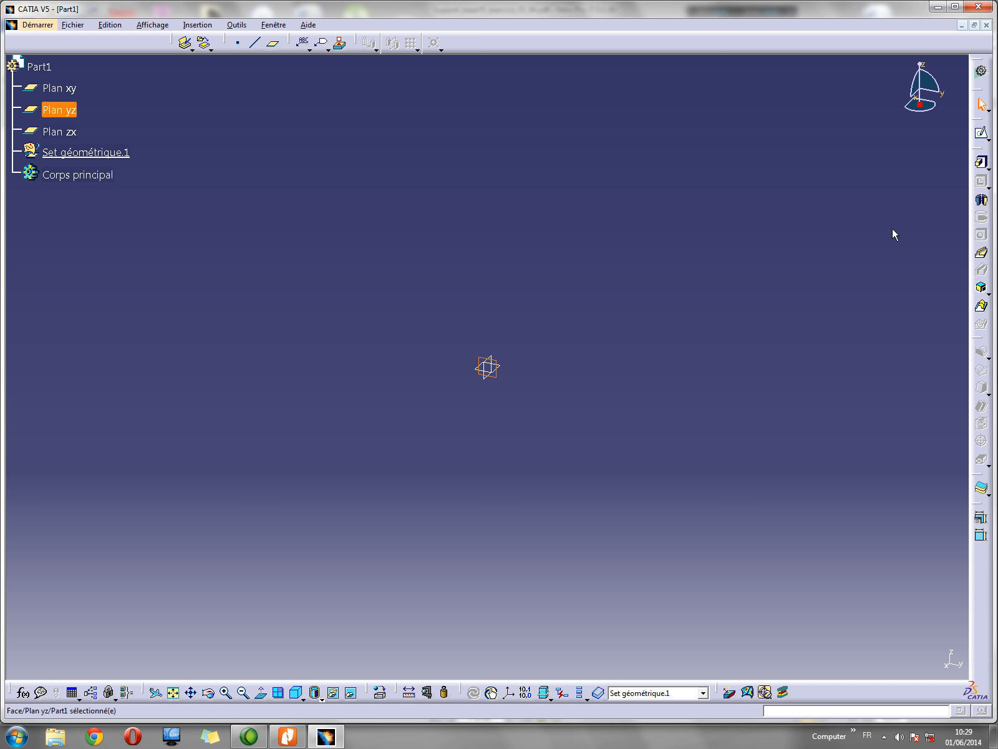
{"action": "left_click", "coordinate": [981, 133]}
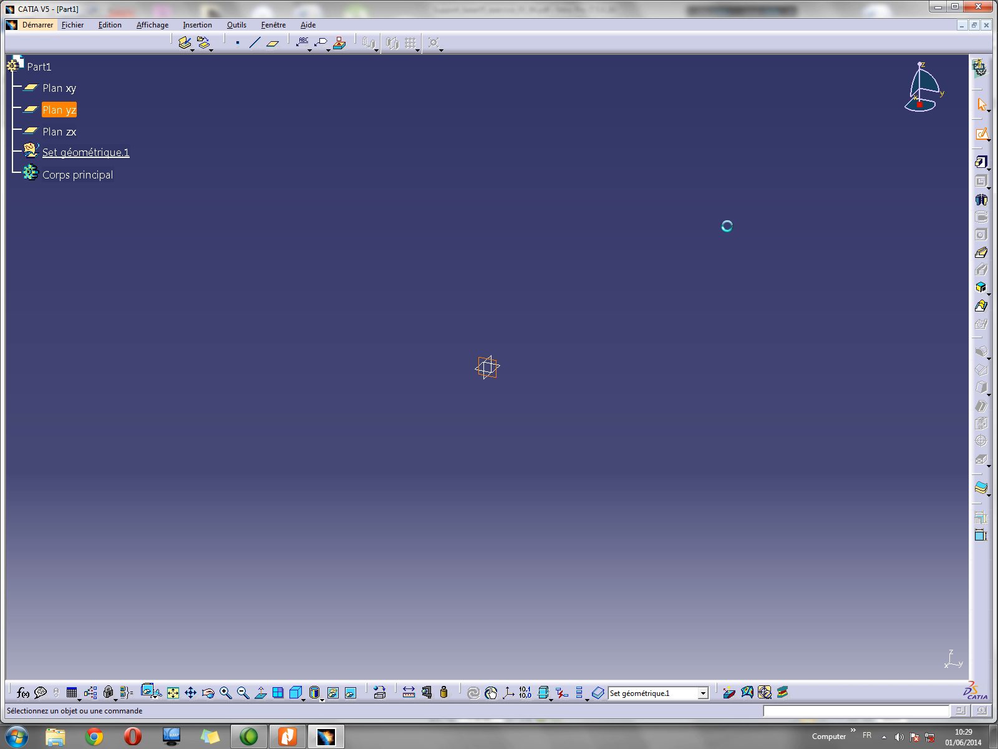
{"action": "left_click", "coordinate": [260, 693]}
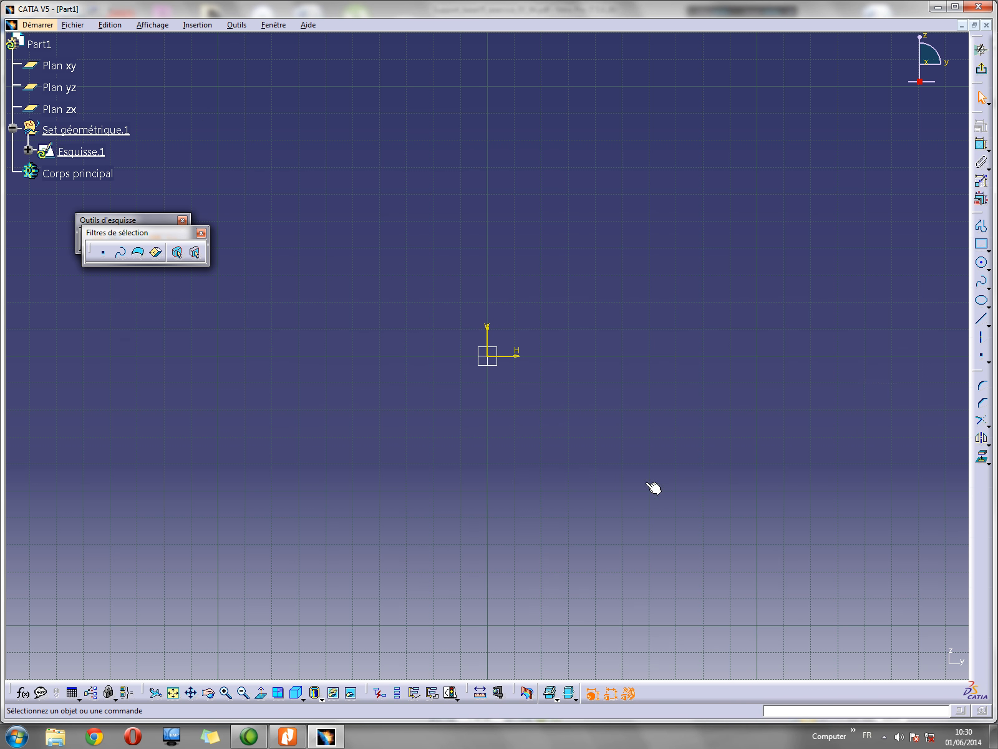
Draw a circle about 75 mm in diameter centred on the sketch origin
{"action": "left_click", "coordinate": [982, 265]}
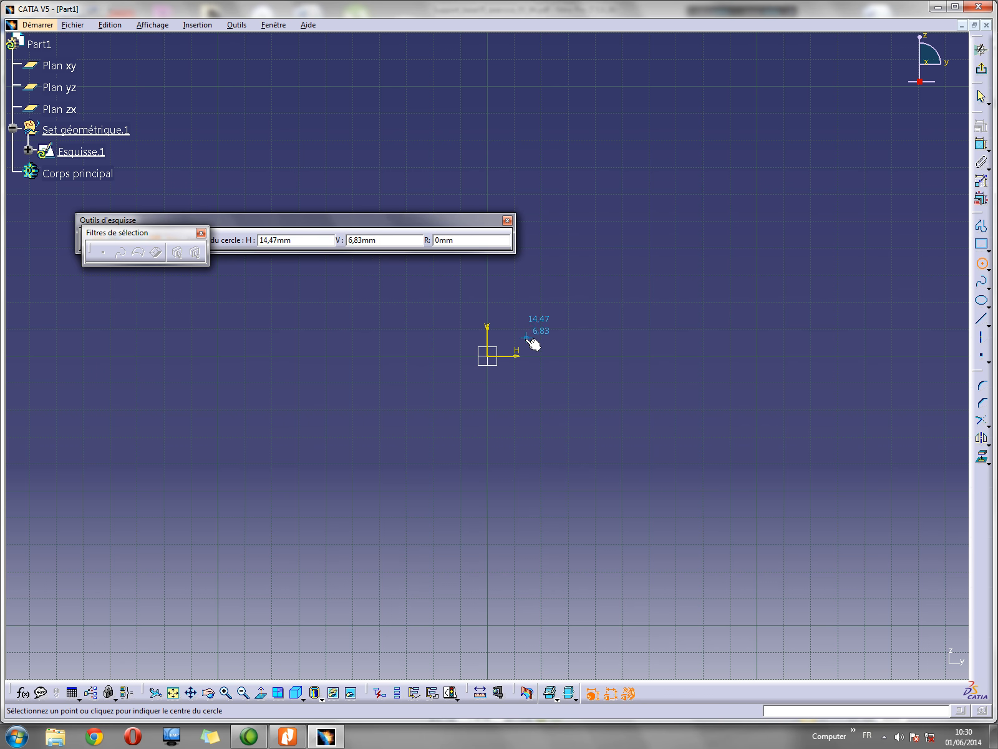
{"action": "left_click", "coordinate": [490, 356]}
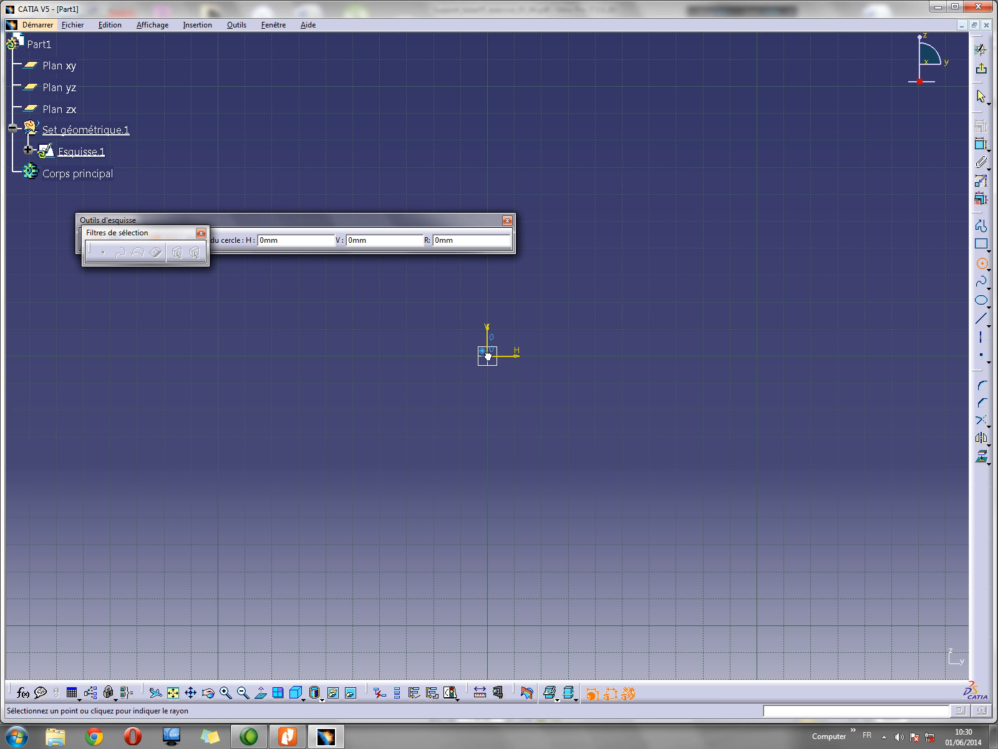
{"action": "left_click", "coordinate": [571, 295]}
{"action": "left_click", "coordinate": [610, 294]}
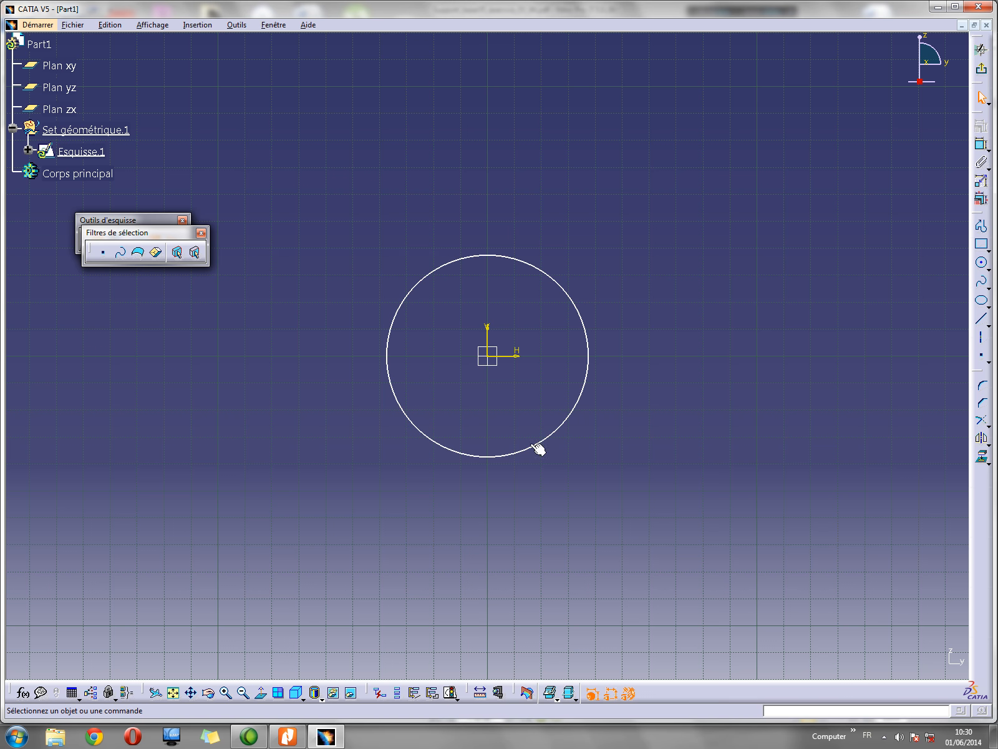
Check the hole size on the Levier drawing in Nitro Pro and dimension the CATIA circle's diameter as 40 mm
{"action": "left_click", "coordinate": [287, 736]}
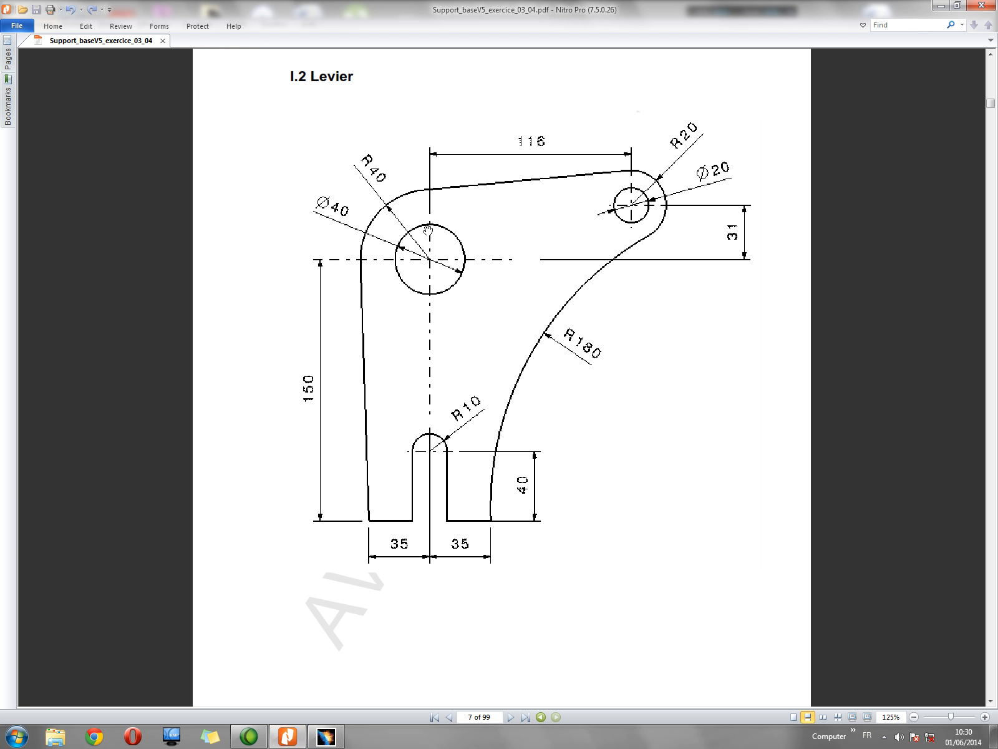
{"action": "left_click", "coordinate": [326, 737]}
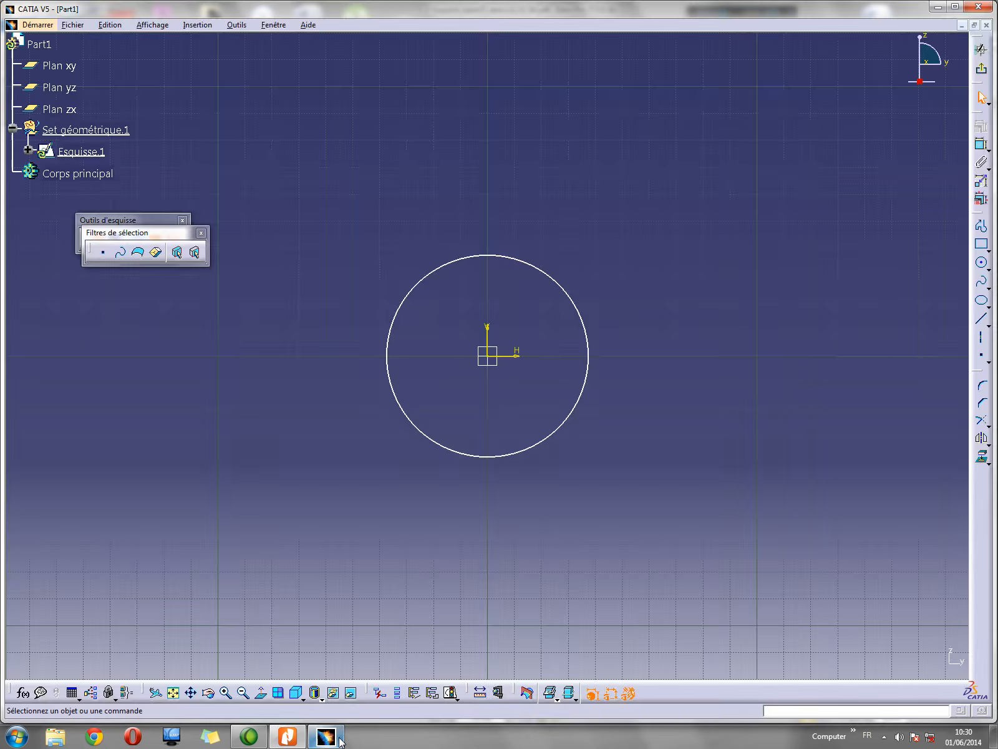
{"action": "left_click", "coordinate": [981, 143]}
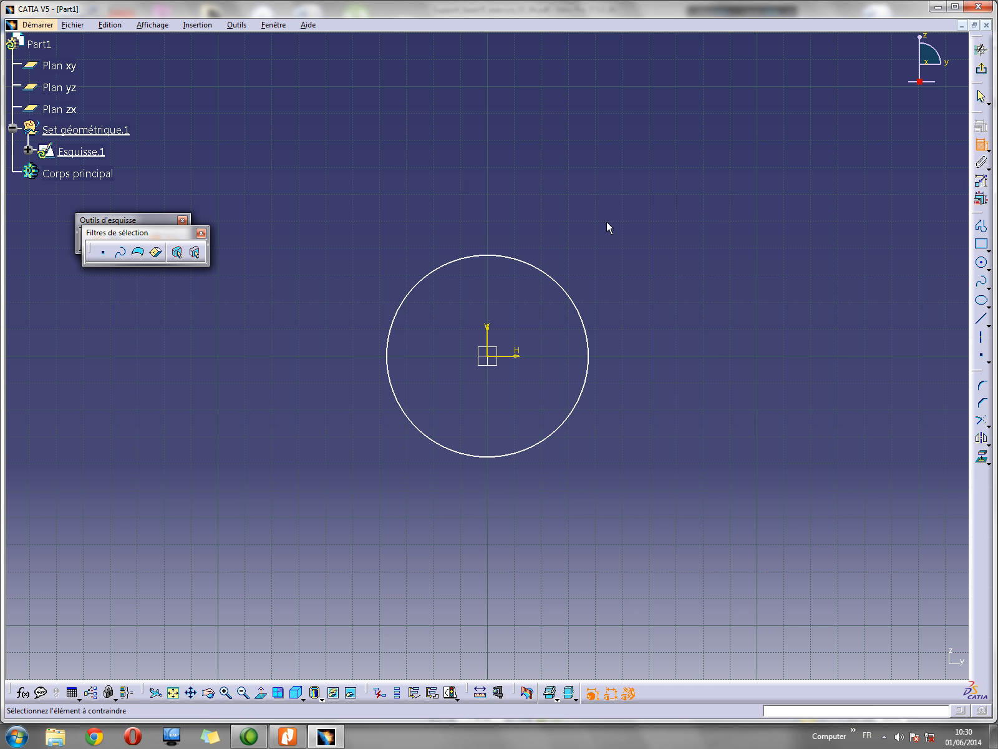
{"action": "left_click", "coordinate": [524, 262]}
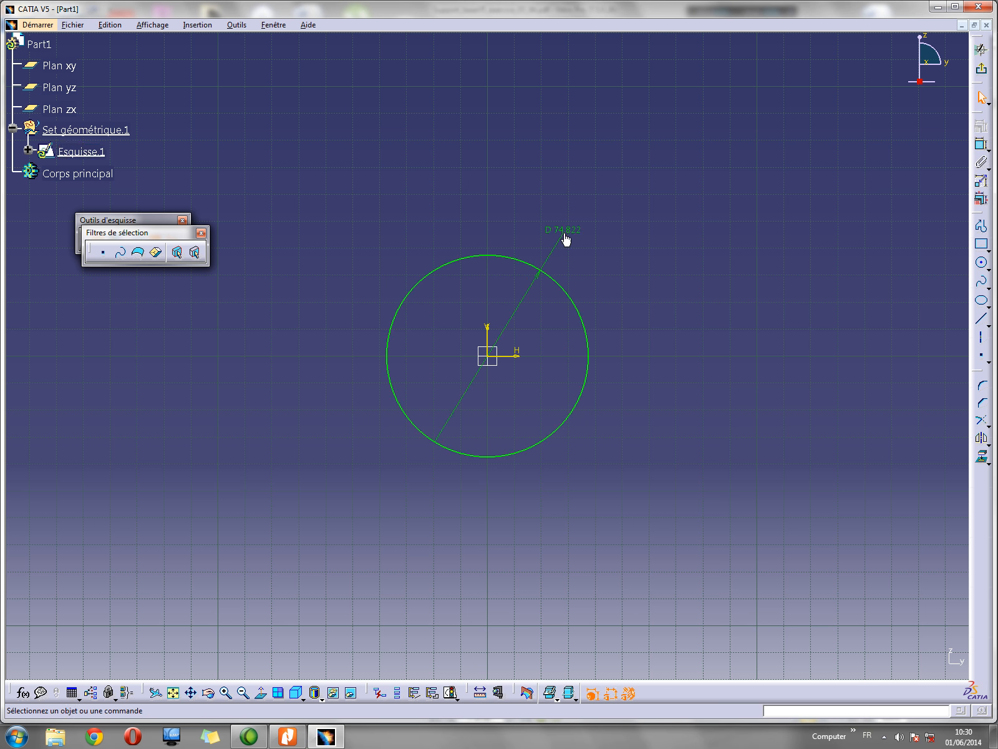
{"action": "double_click", "coordinate": [573, 235]}
{"action": "type", "text": "40"}
{"action": "key", "text": "Return"}
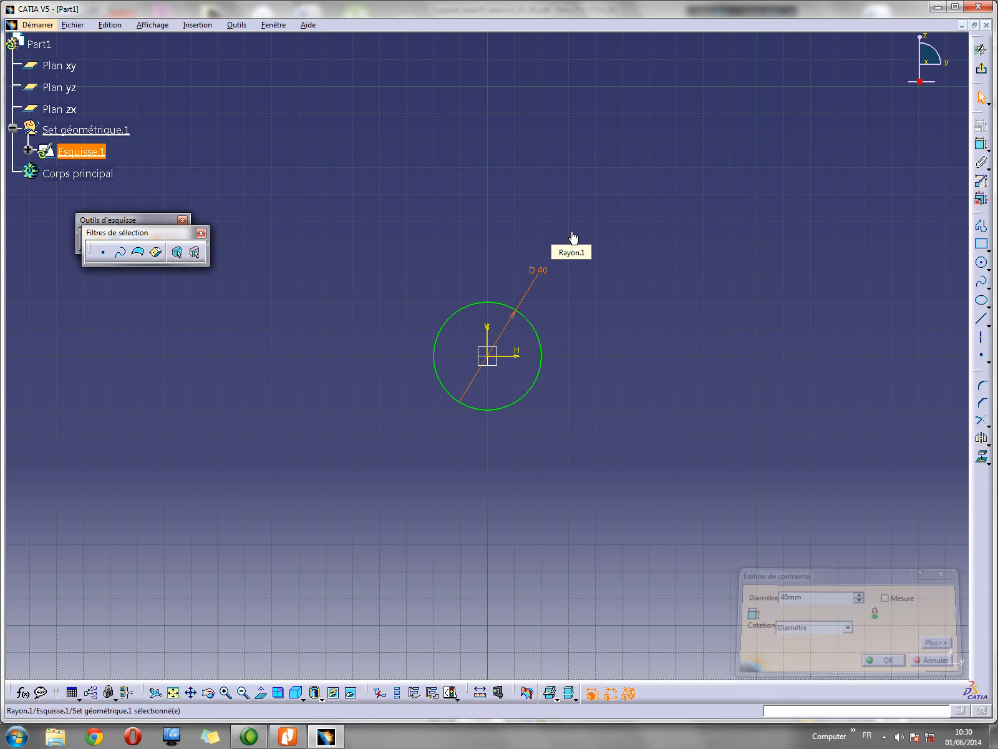
{"action": "left_click", "coordinate": [549, 272]}
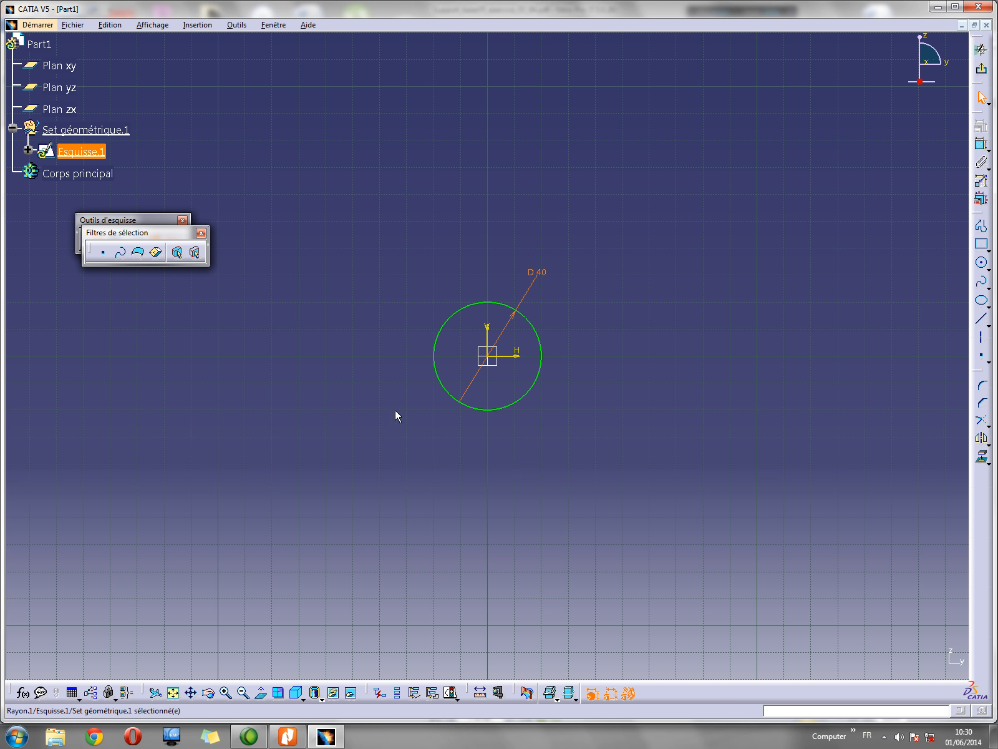
Consult the Levier drawing in Nitro Pro and start the CATIA profile with the lower-left horizontal edge and the slanted left side line
{"action": "left_click", "coordinate": [287, 737]}
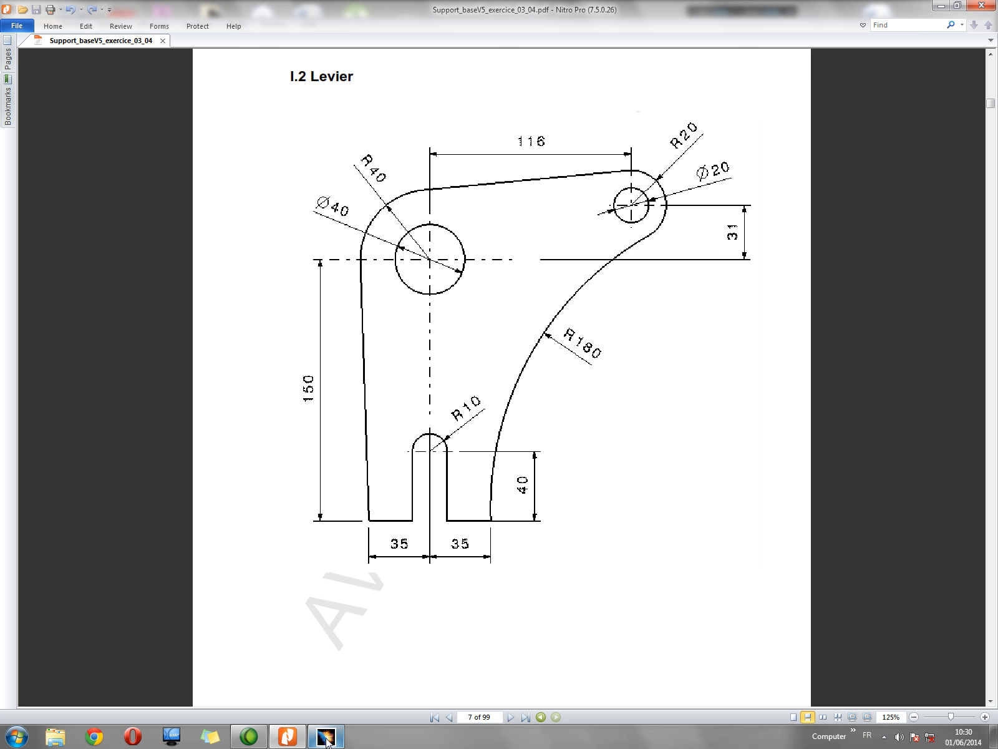
{"action": "mouse_move", "coordinate": [326, 740]}
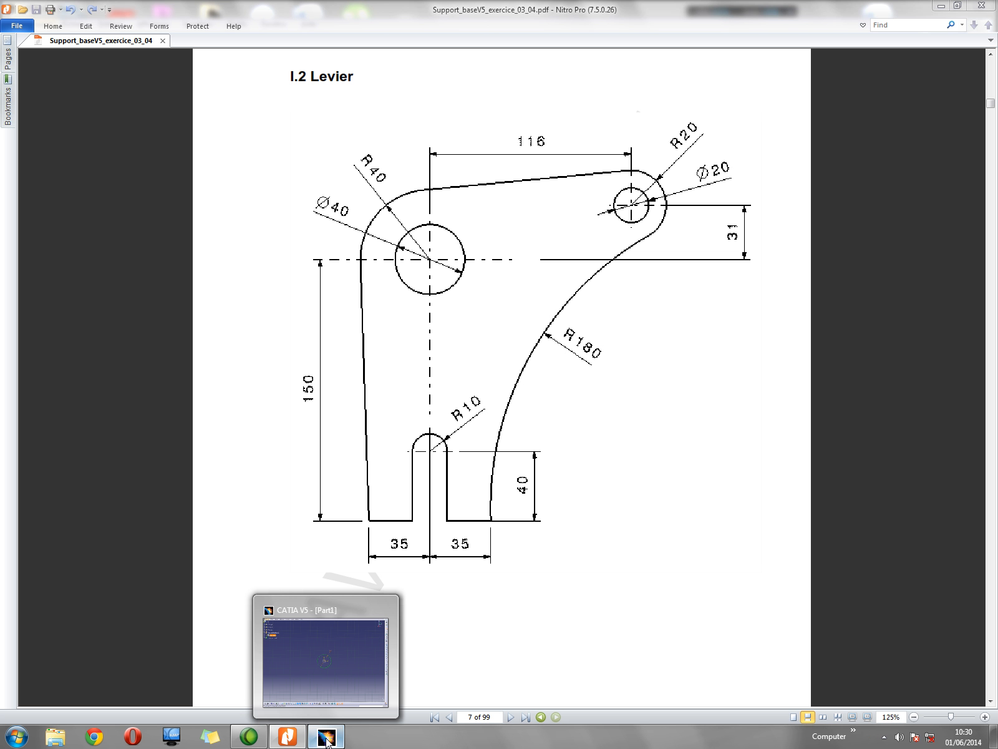
{"action": "left_click", "coordinate": [326, 740]}
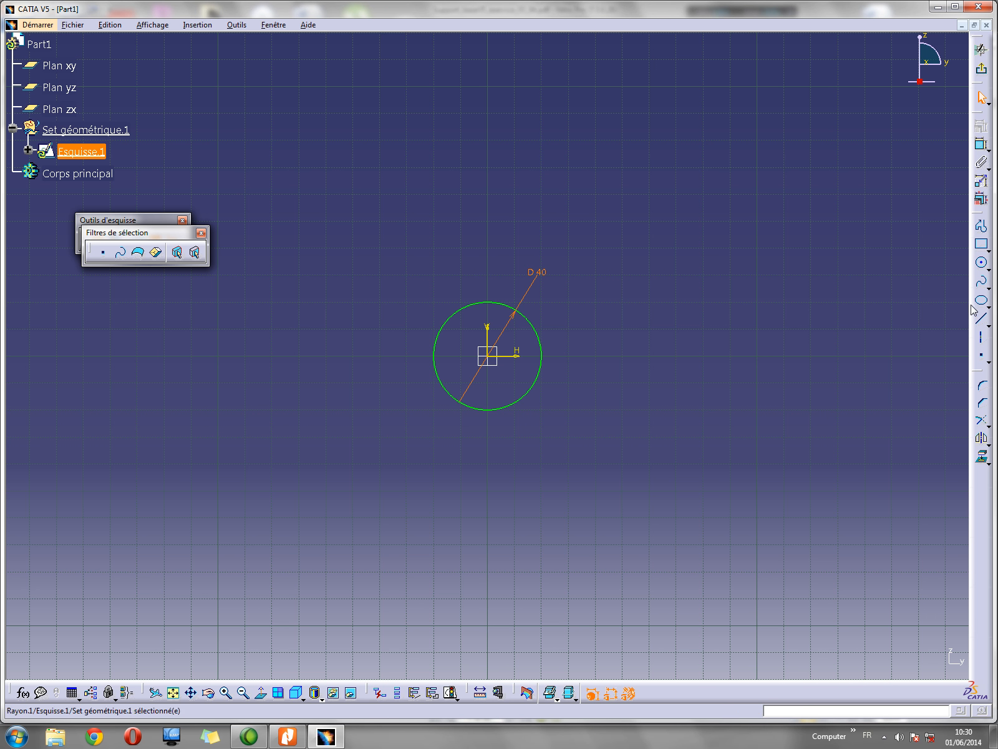
{"action": "left_click", "coordinate": [982, 236]}
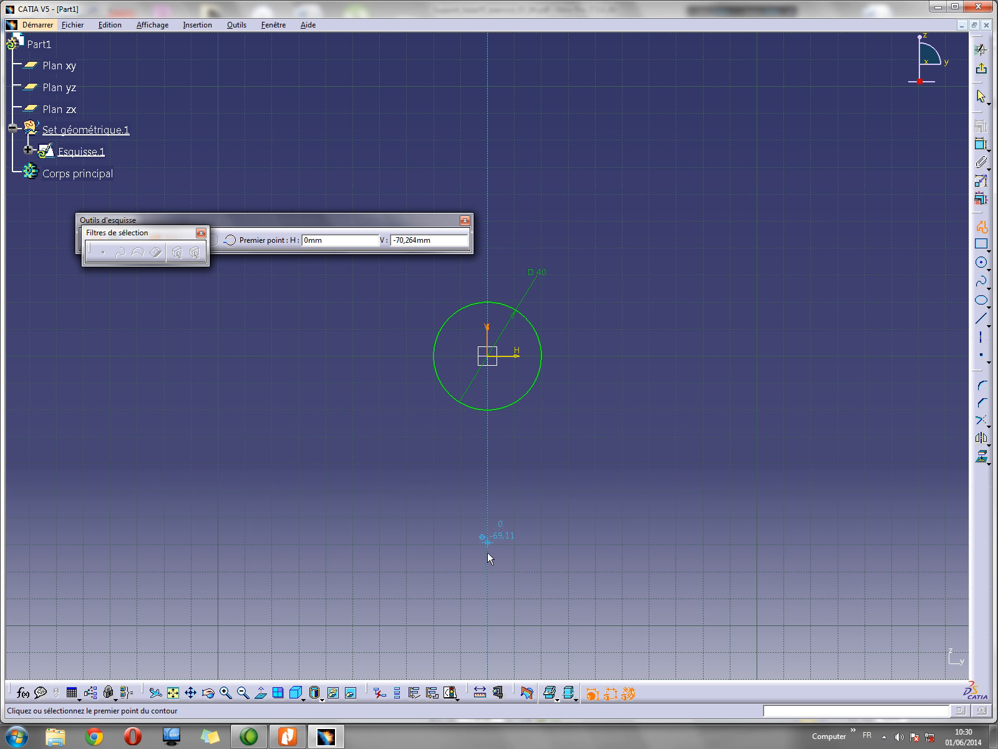
{"action": "left_click", "coordinate": [436, 593]}
{"action": "left_click", "coordinate": [363, 593]}
{"action": "left_click", "coordinate": [319, 323]}
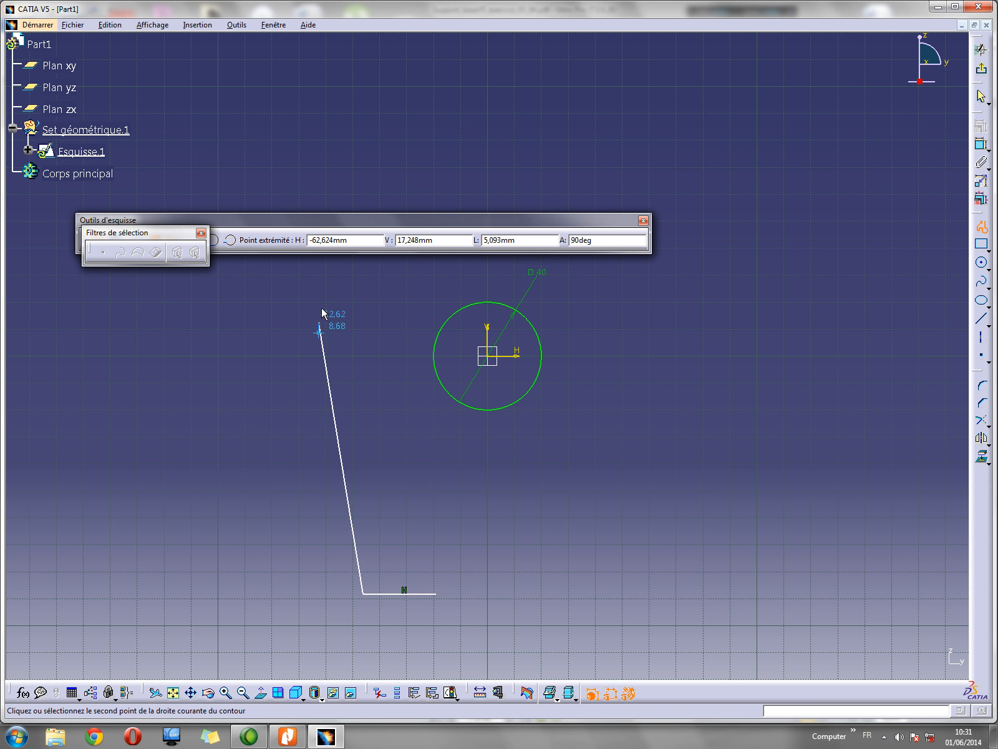
Move the floating toolbars clear of the profile and continue it with a tangent arc around the circle's upper left
{"action": "left_click_drag", "start_coordinate": [168, 232], "coordinate": [125, 288]}
{"action": "left_click_drag", "start_coordinate": [194, 220], "coordinate": [357, 43]}
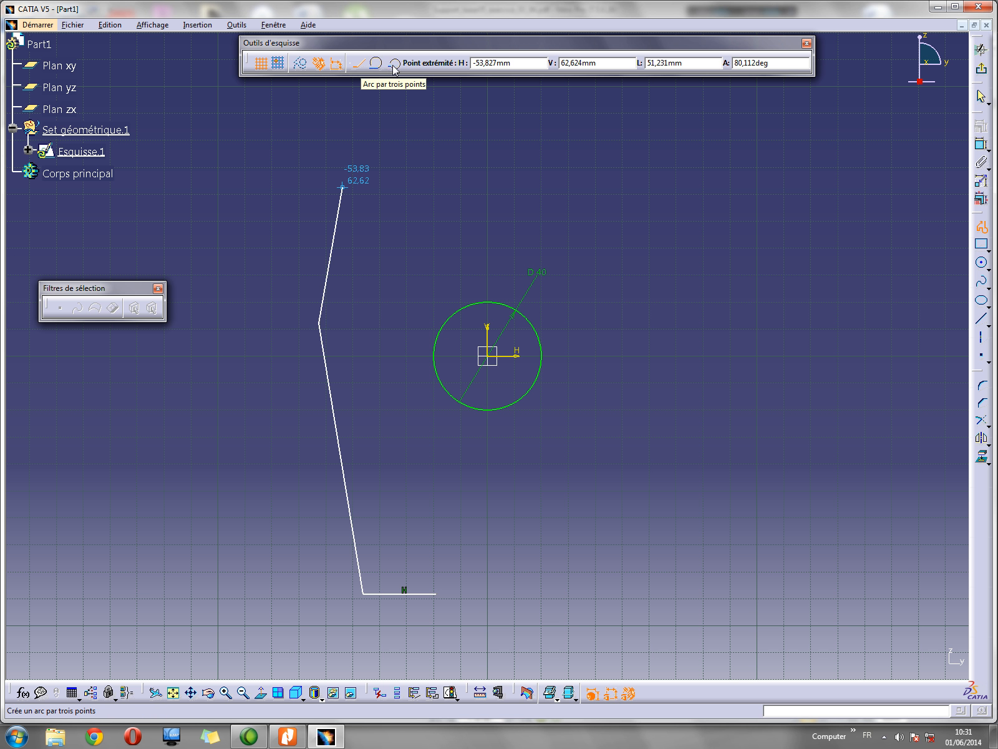
{"action": "left_click", "coordinate": [376, 63]}
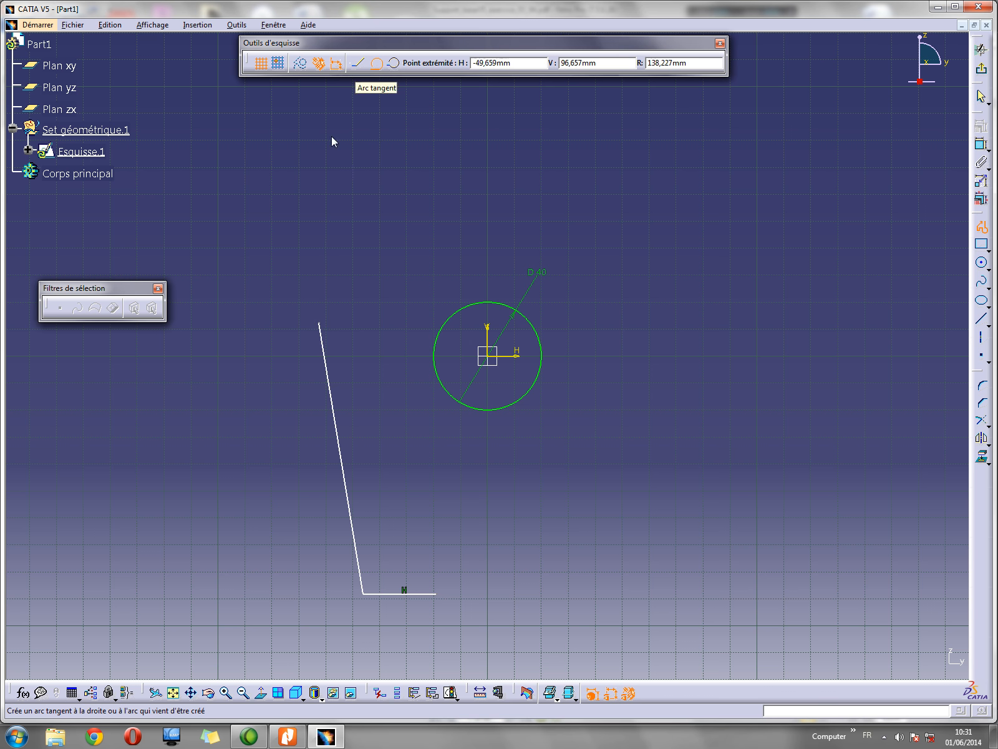
{"action": "left_click", "coordinate": [420, 141]}
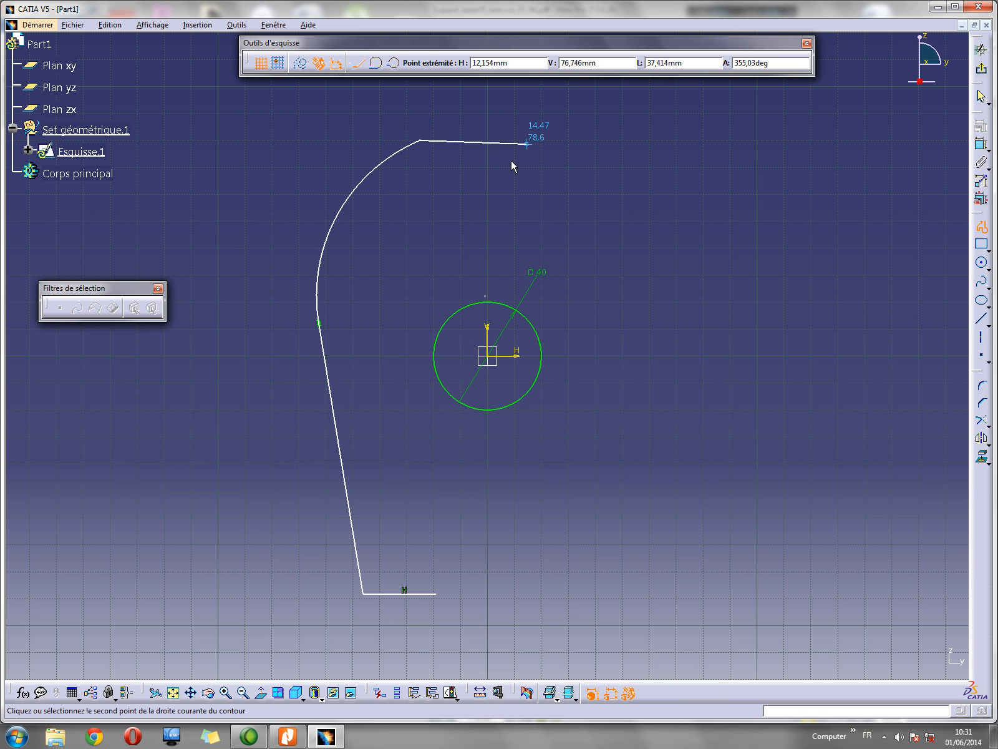
Add the sloping top edge toward the upper right and round its end with a tangent arc curving back below it
{"action": "left_click", "coordinate": [286, 738]}
{"action": "left_click", "coordinate": [287, 737]}
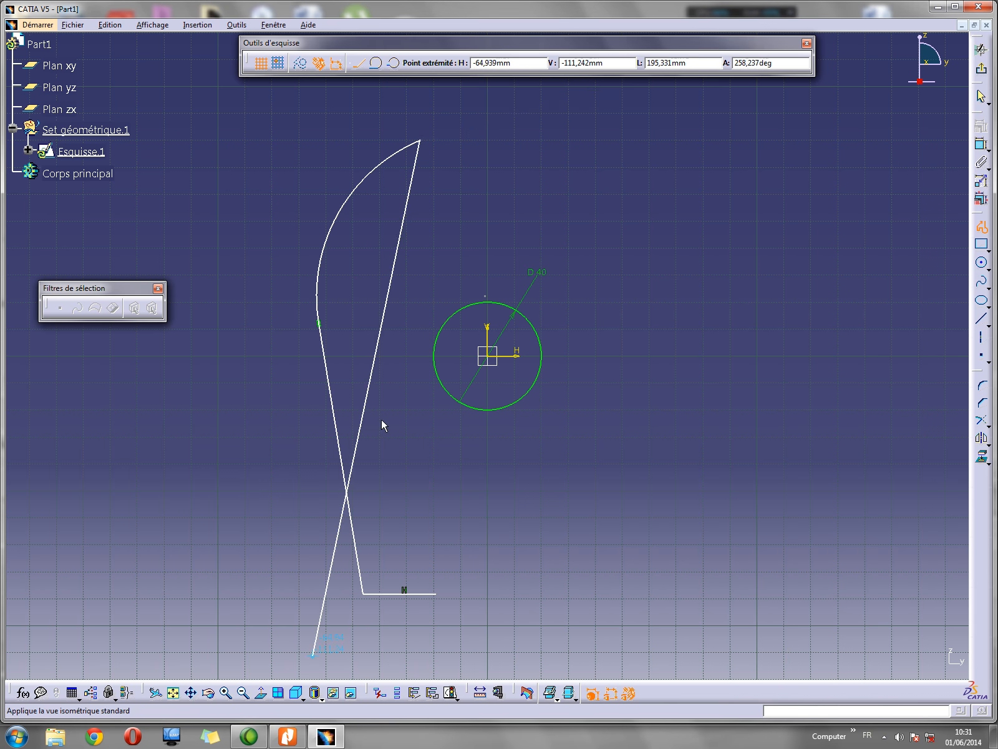
{"action": "left_click", "coordinate": [691, 93]}
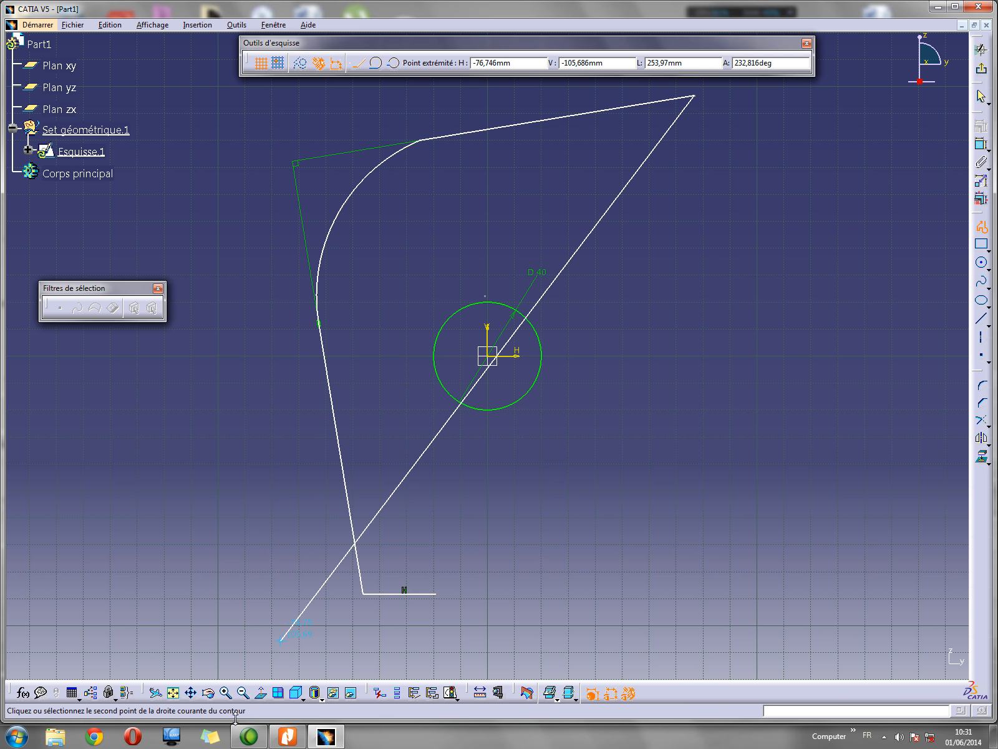
{"action": "mouse_move", "coordinate": [282, 743]}
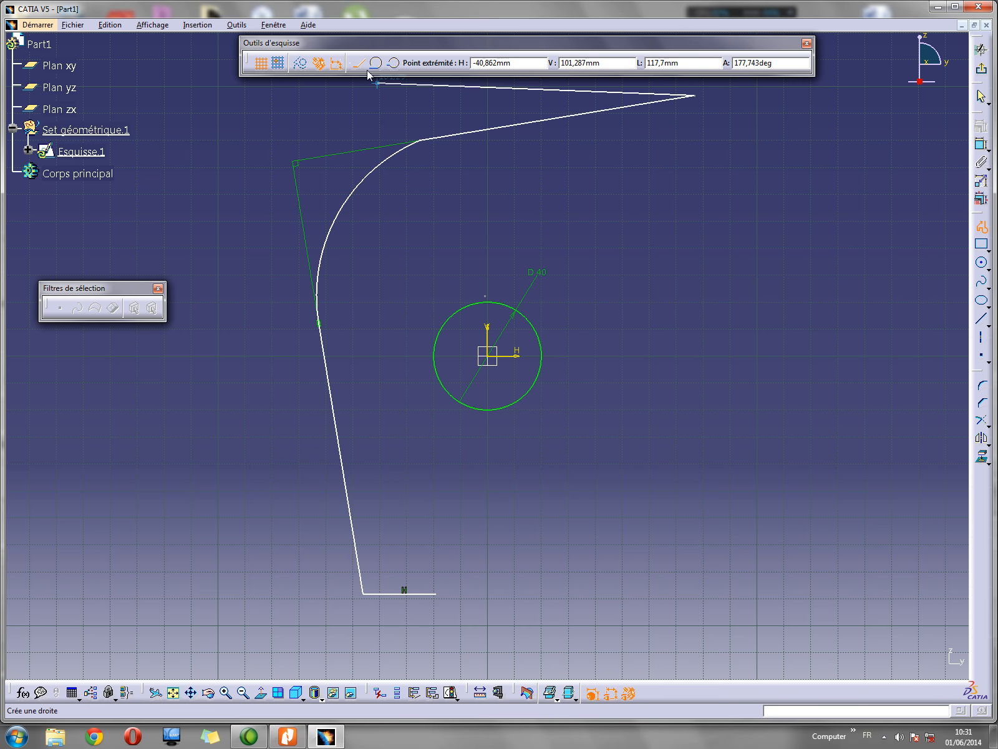
{"action": "left_click", "coordinate": [375, 63]}
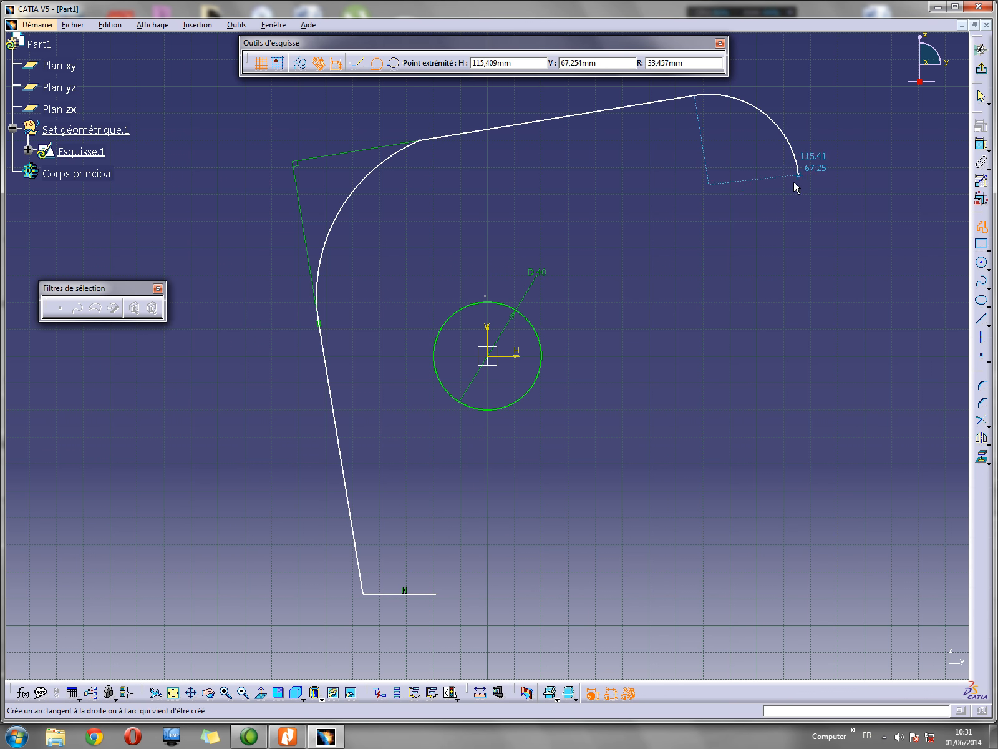
{"action": "left_click", "coordinate": [746, 239]}
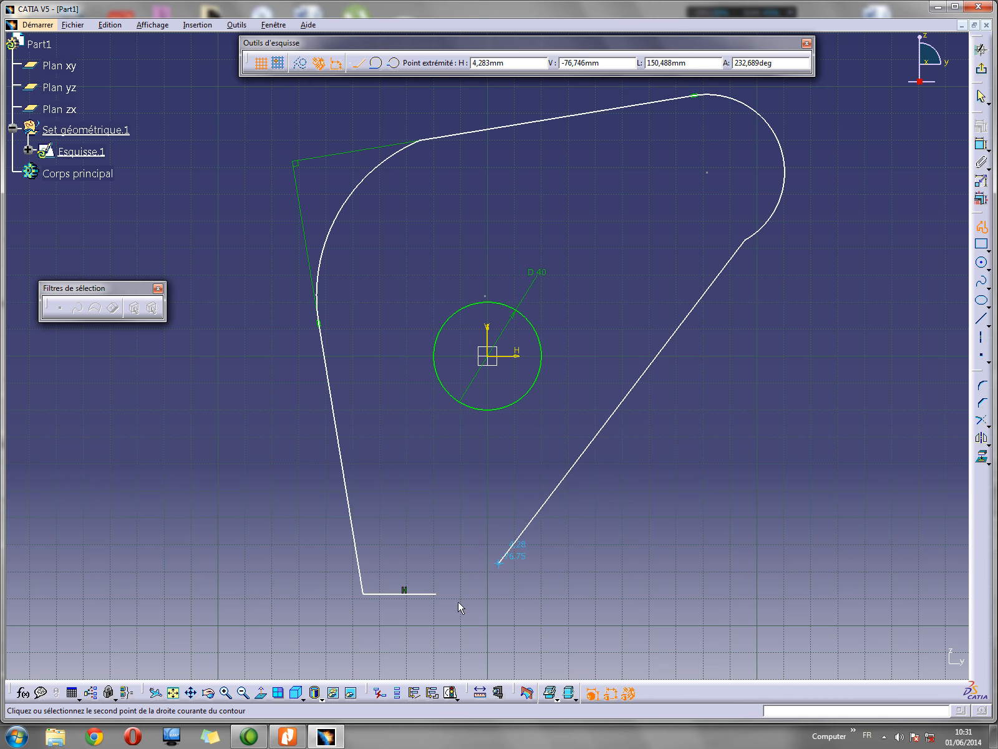
Check the Levier drawing in Nitro Pro and add the concave tangent right-side arc and lower-right horizontal edge to the CATIA profile
{"action": "left_click", "coordinate": [287, 736]}
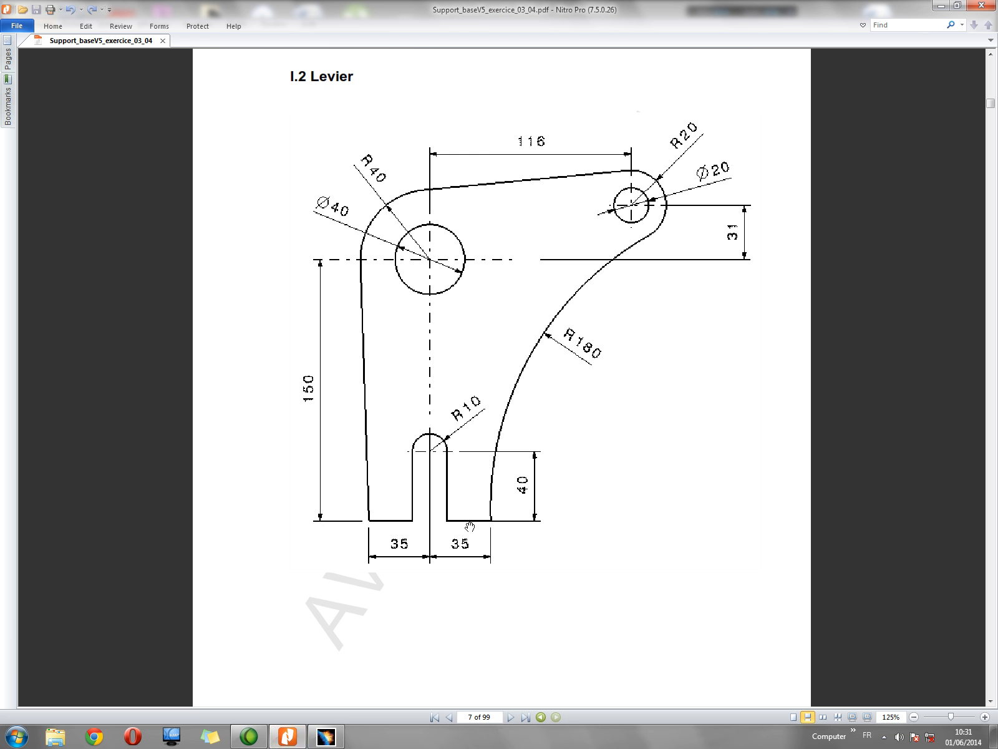
{"action": "left_click", "coordinate": [294, 737]}
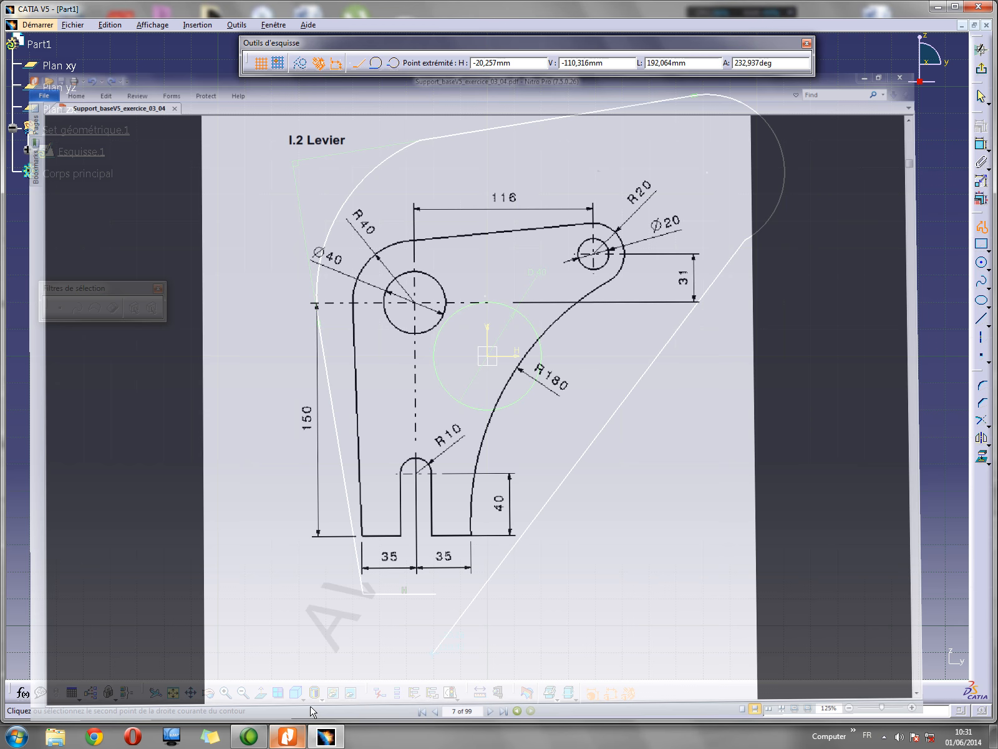
{"action": "left_click", "coordinate": [376, 62]}
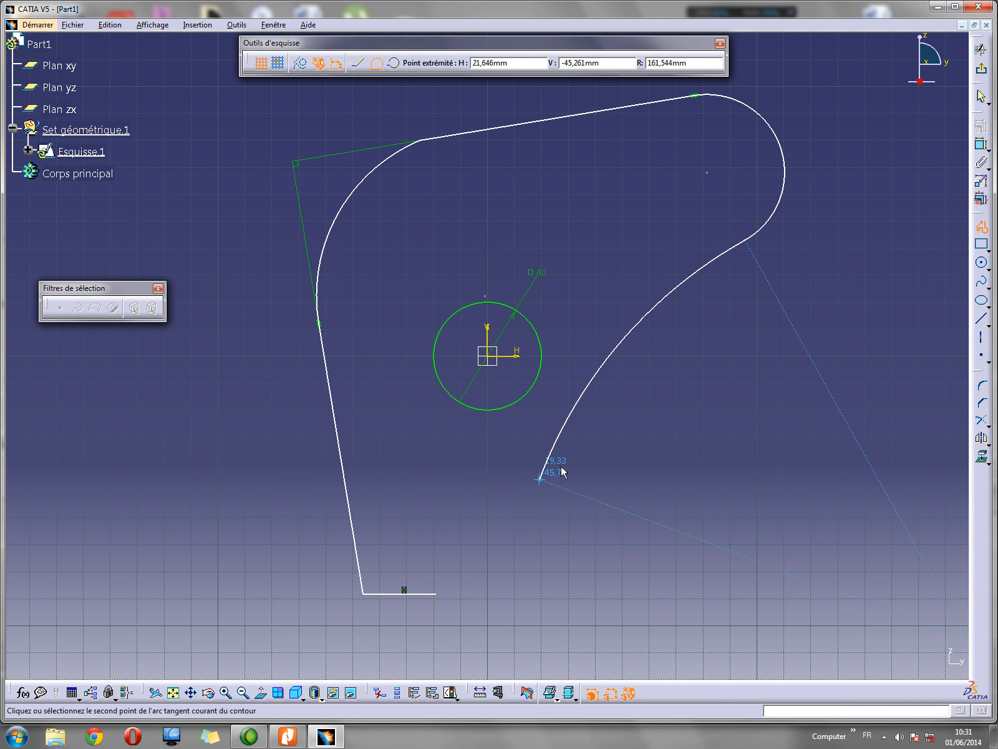
{"action": "left_click", "coordinate": [580, 593]}
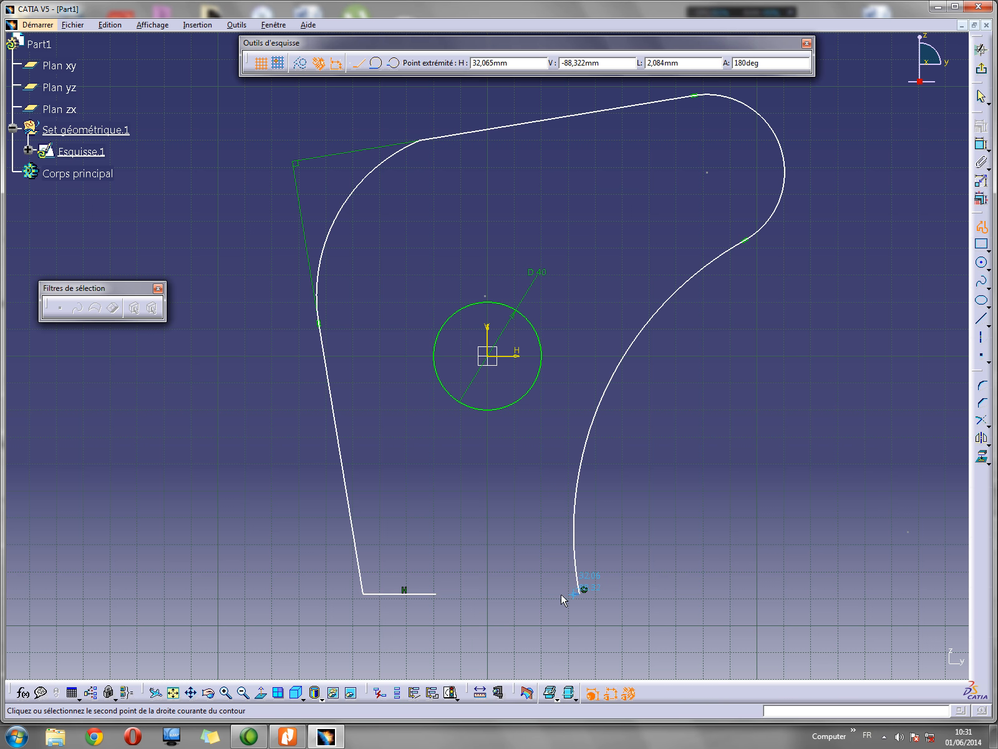
{"action": "left_click", "coordinate": [497, 593]}
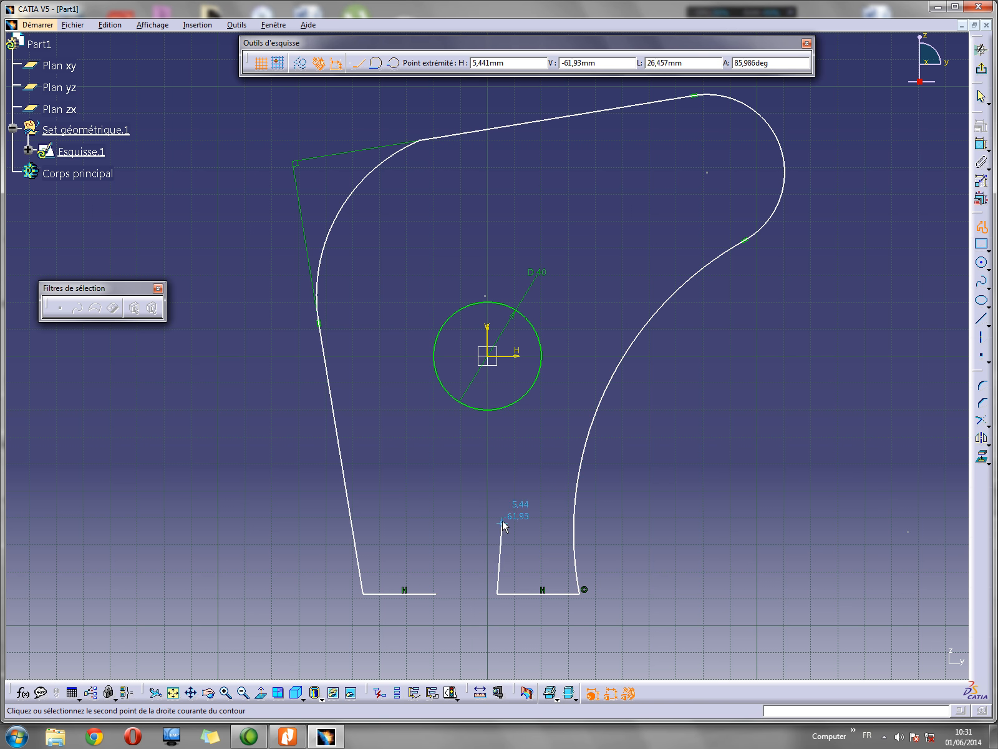
Draw the bottom slot with two straight sides joined by a tangent arc of about 10 mm radius, and end the profile
{"action": "left_click", "coordinate": [496, 488]}
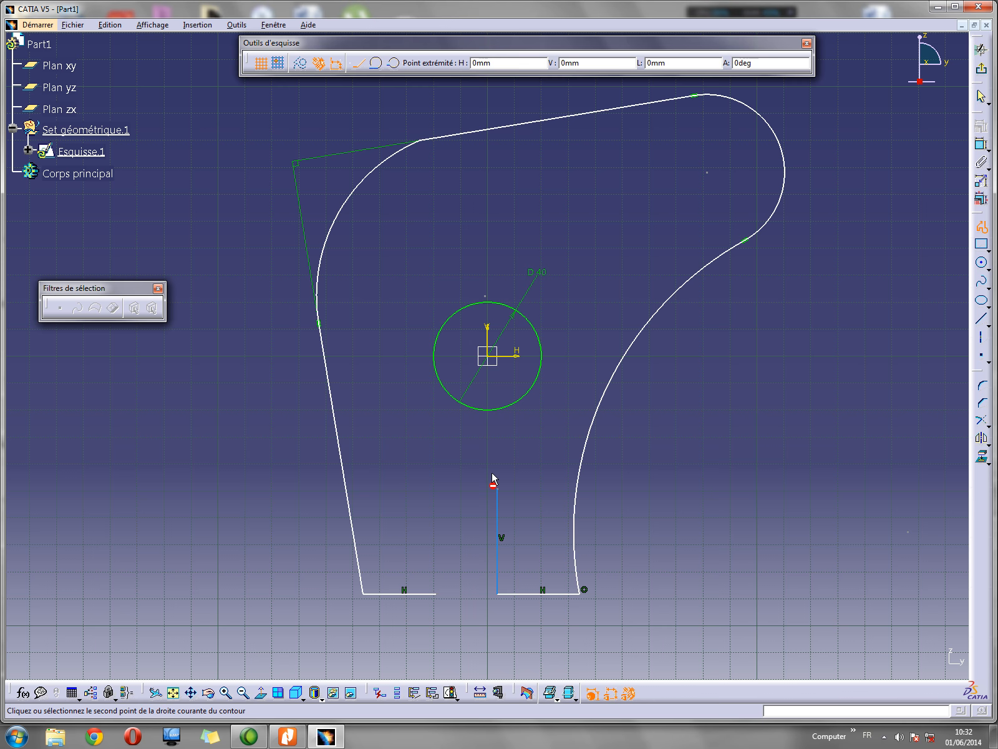
{"action": "left_click", "coordinate": [383, 64]}
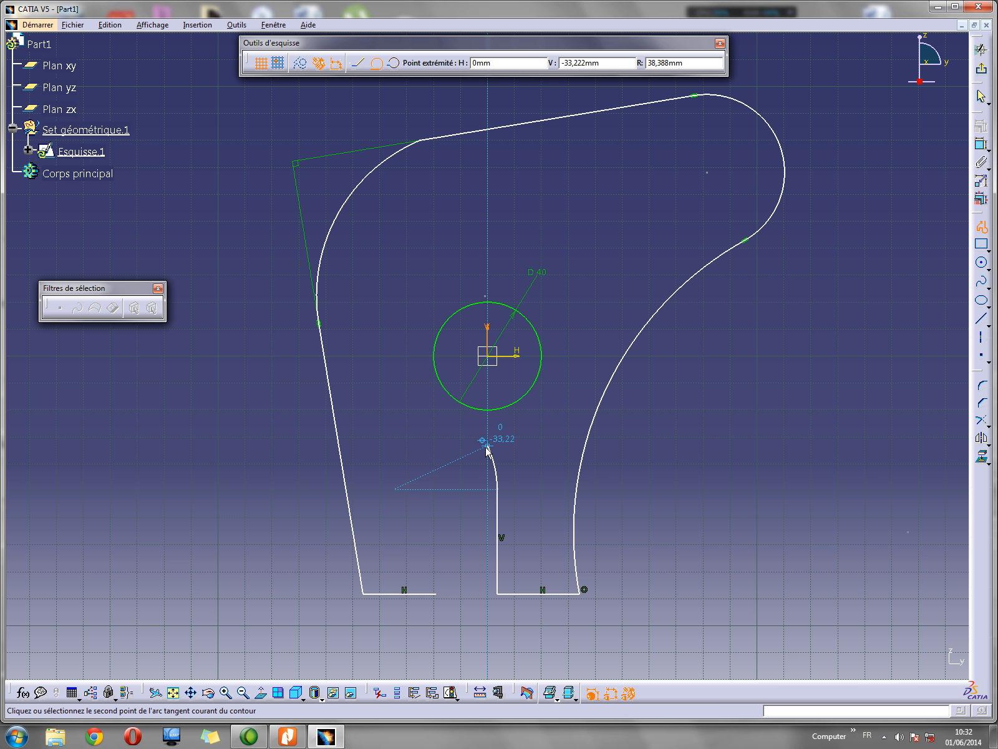
{"action": "left_click", "coordinate": [440, 488]}
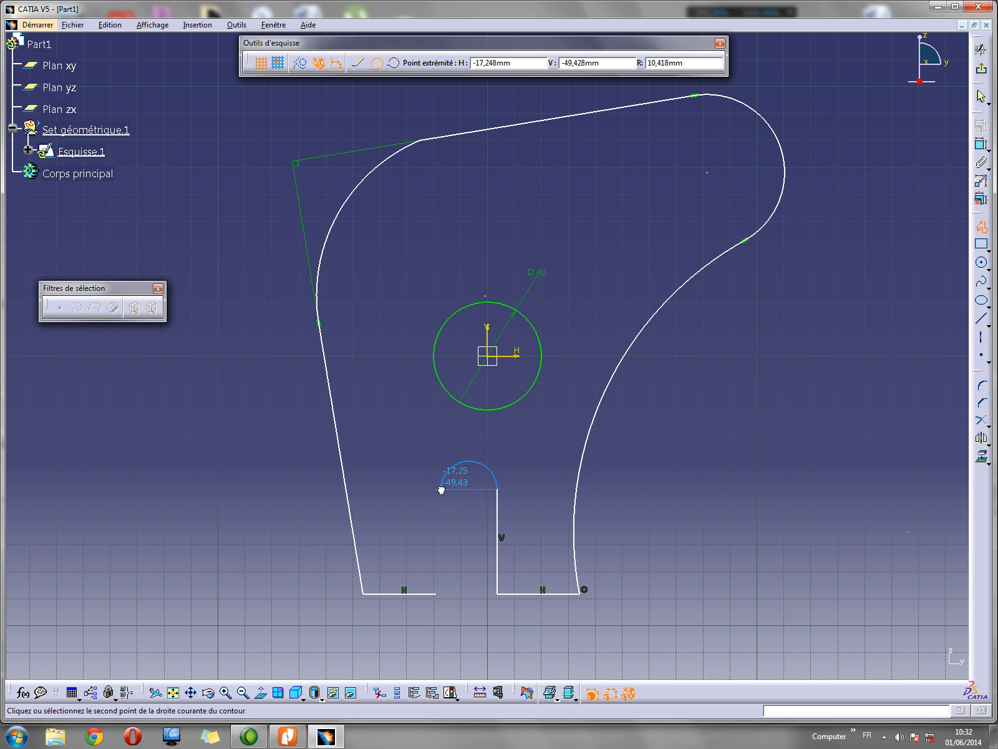
{"action": "left_click", "coordinate": [442, 592]}
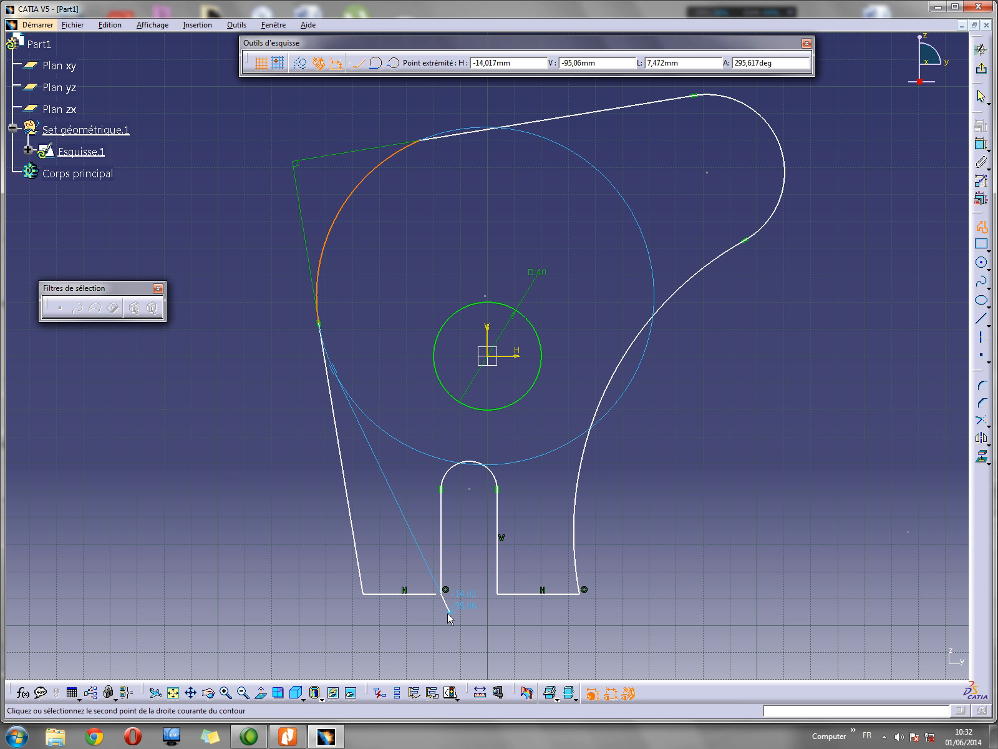
{"action": "key", "text": "Escape"}
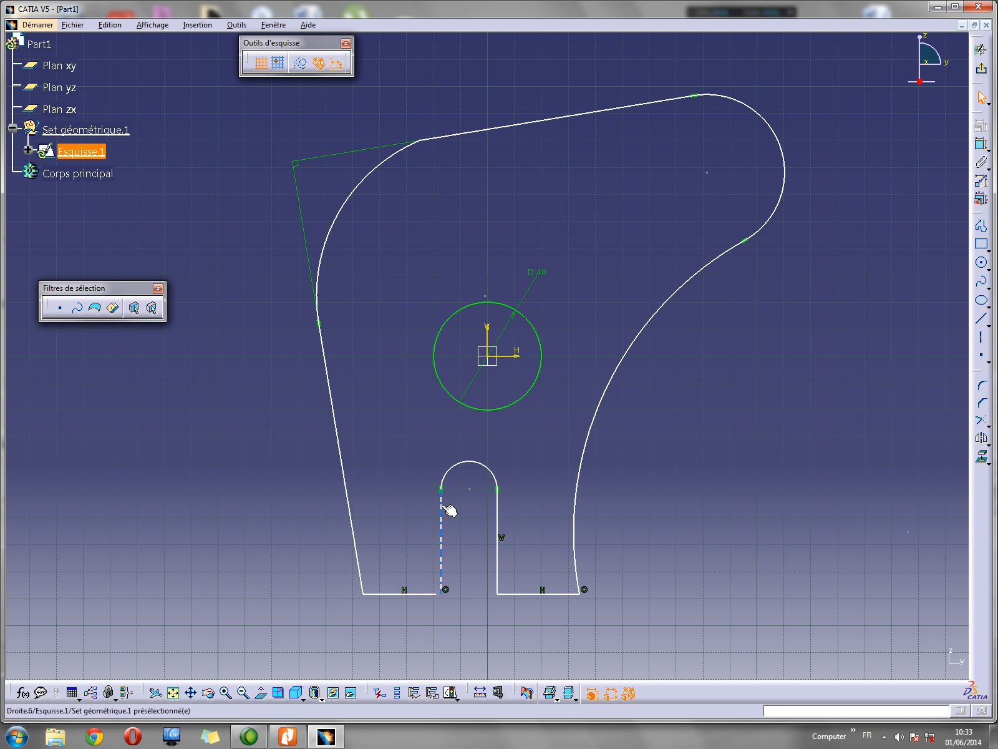
Examine the coincidence constraint at the lower end of the slot's left side
{"action": "left_click", "coordinate": [446, 588]}
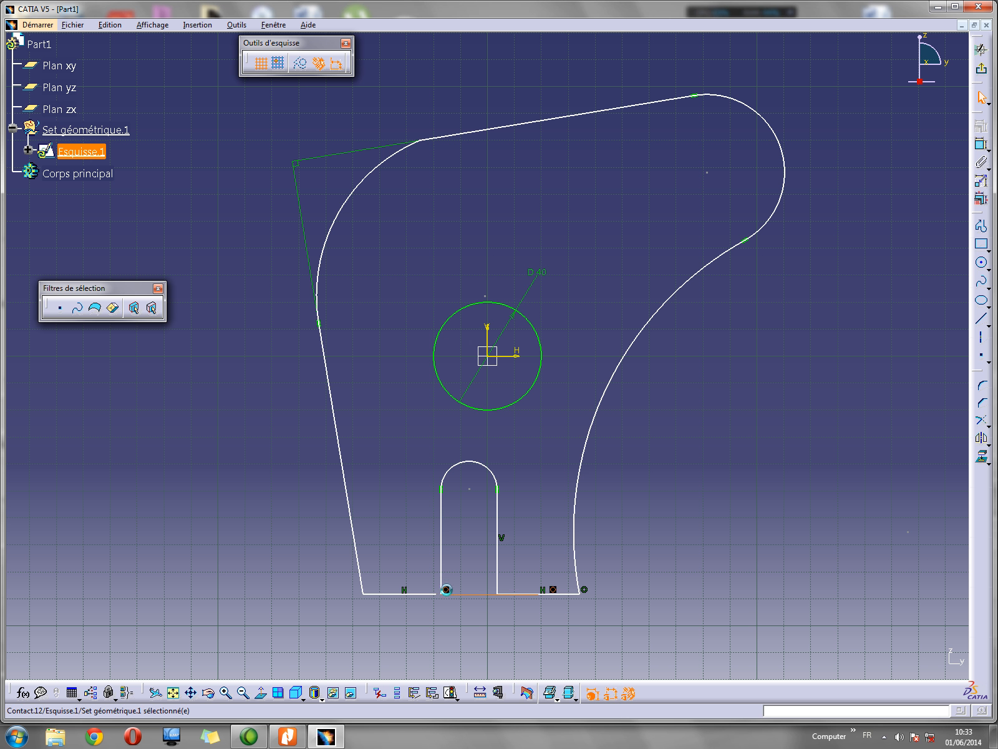
{"action": "left_click", "coordinate": [449, 608]}
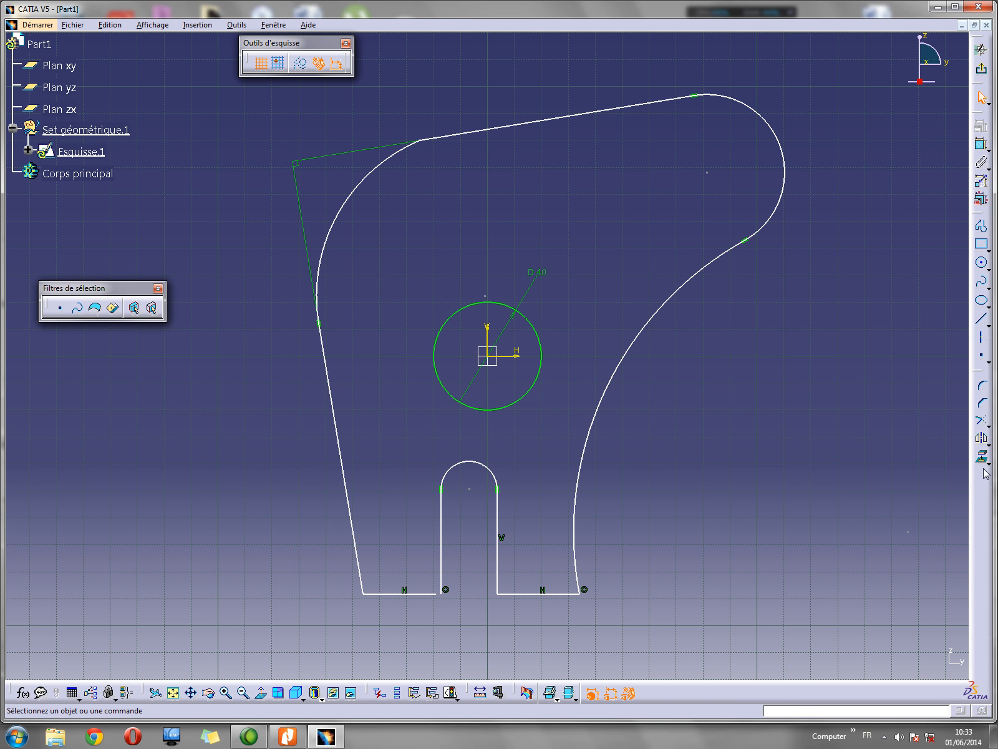
{"action": "left_click", "coordinate": [983, 423]}
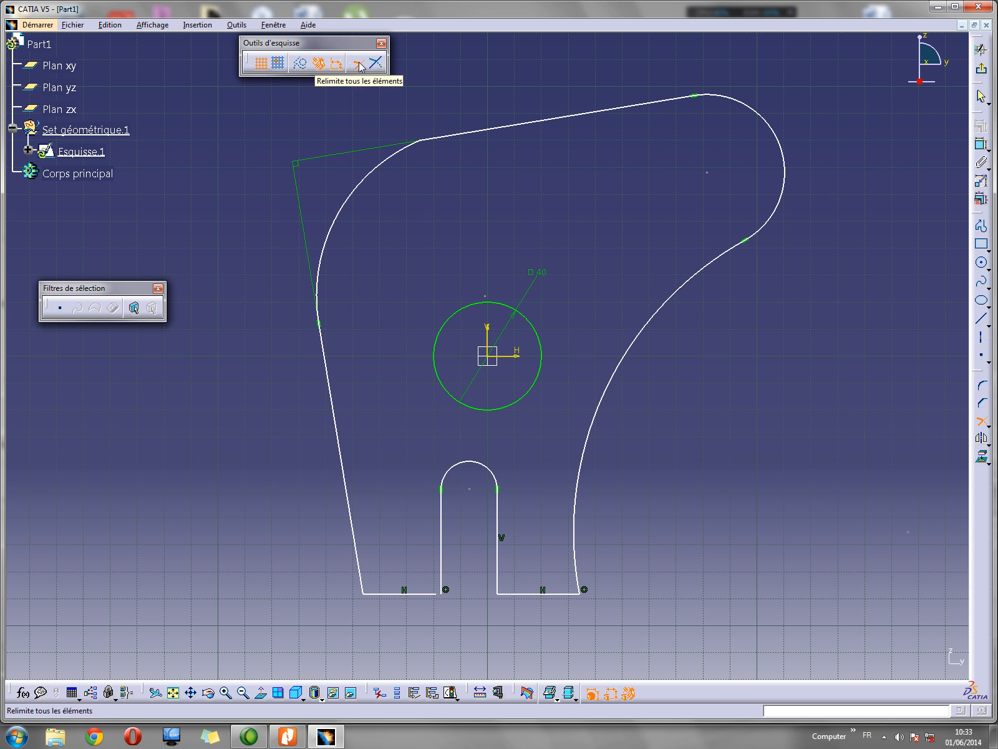
Draw two separate test lines beside the profile: a steep one about 45 mm long and a sloping one above it ending on the horizontal axis
{"action": "left_click", "coordinate": [982, 320]}
{"action": "left_click", "coordinate": [716, 410]}
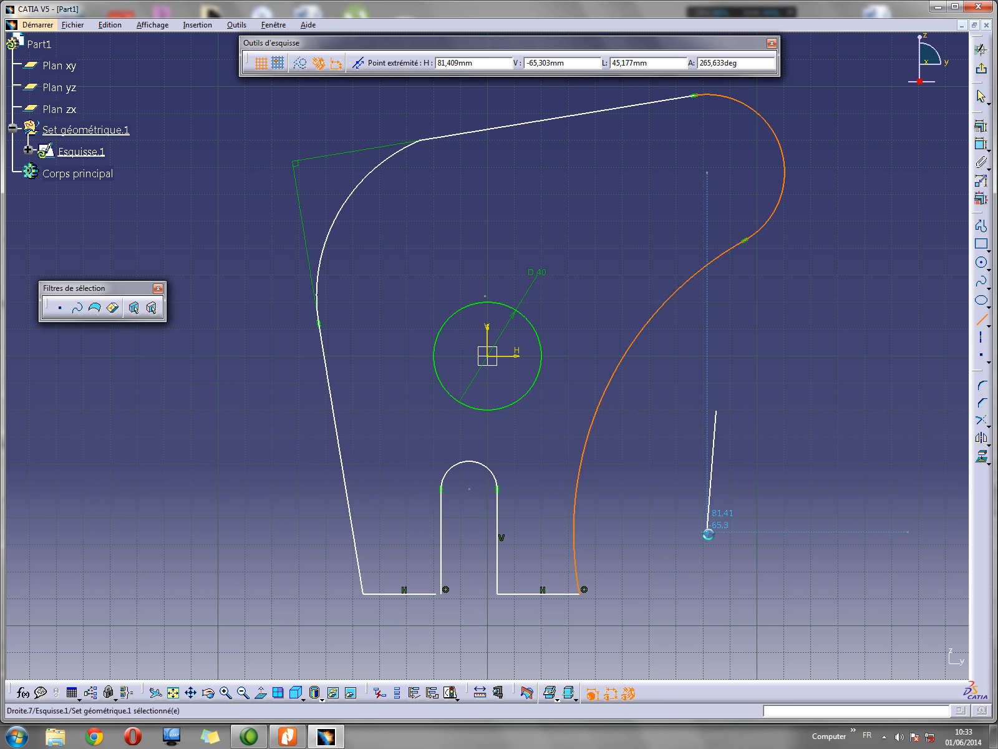
{"action": "left_click", "coordinate": [707, 532]}
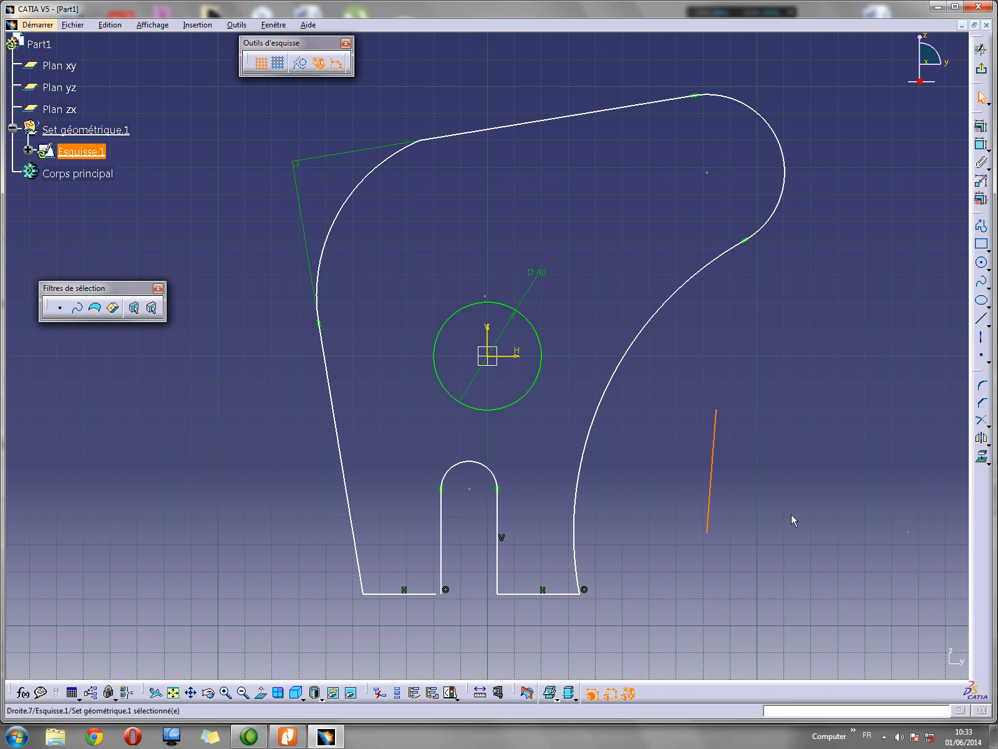
{"action": "left_click", "coordinate": [982, 319]}
{"action": "left_click", "coordinate": [701, 341]}
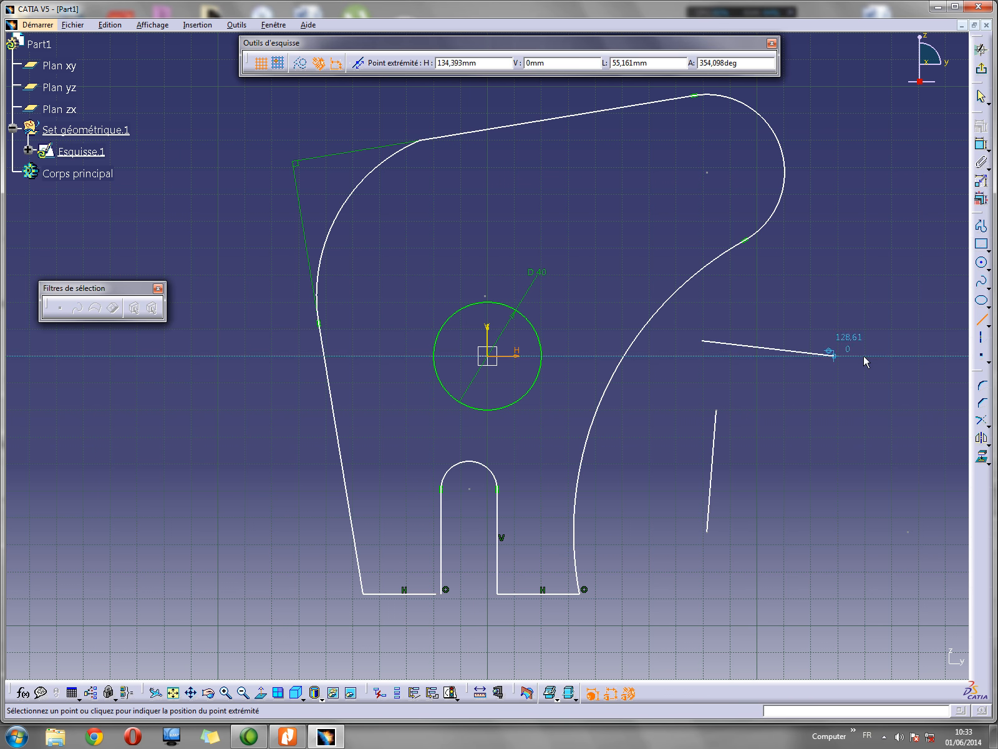
{"action": "left_click", "coordinate": [870, 355]}
{"action": "key", "text": "ctrl+a"}
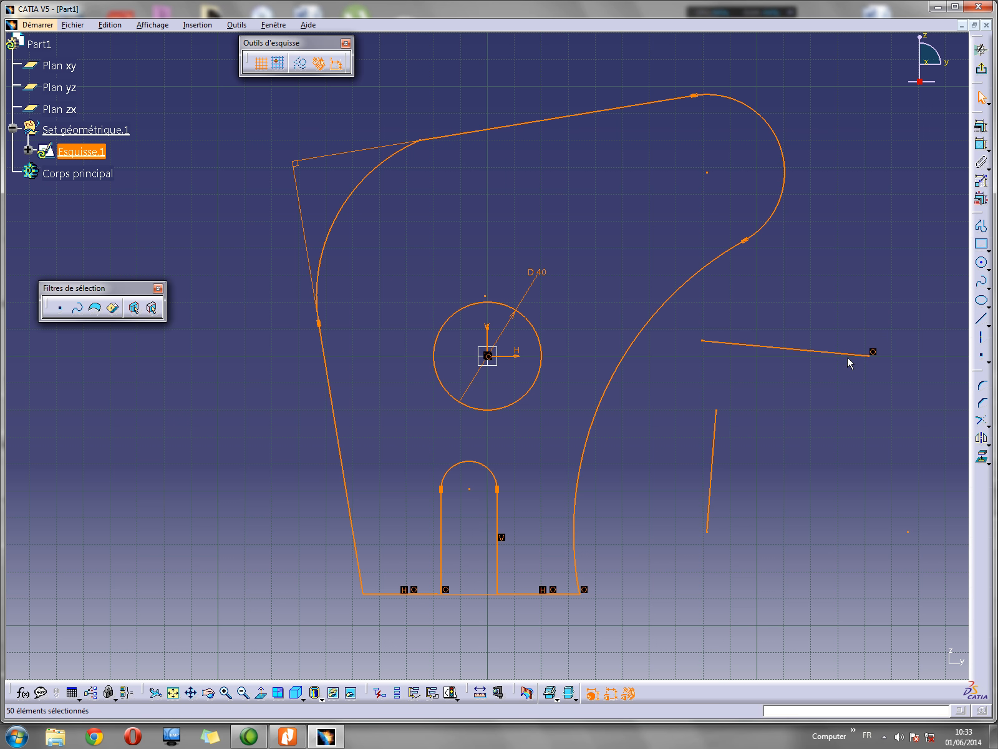
{"action": "left_click", "coordinate": [812, 498]}
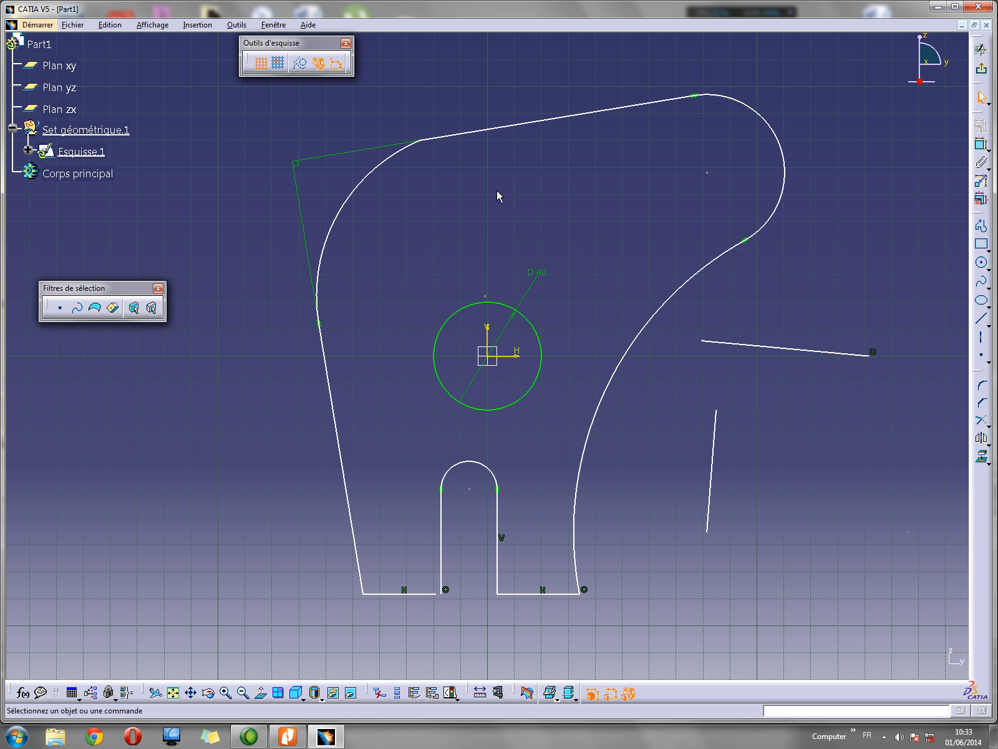
Trim both test lines to their common corner with the all-elements trim option, and undo that trim
{"action": "left_click", "coordinate": [982, 423]}
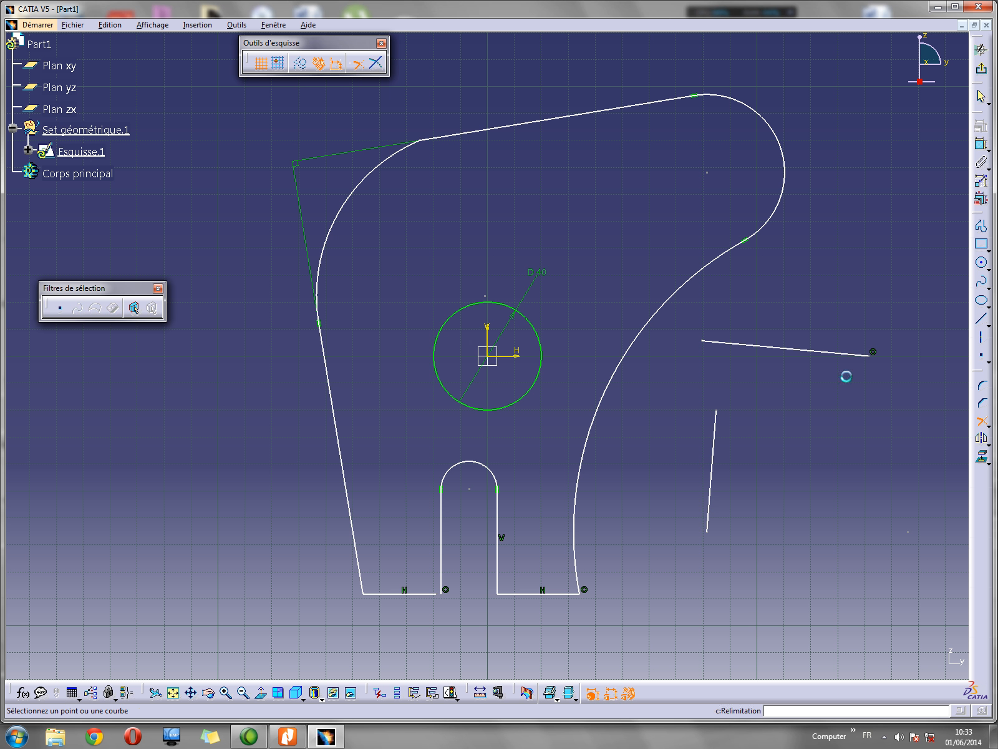
{"action": "left_click", "coordinate": [719, 427]}
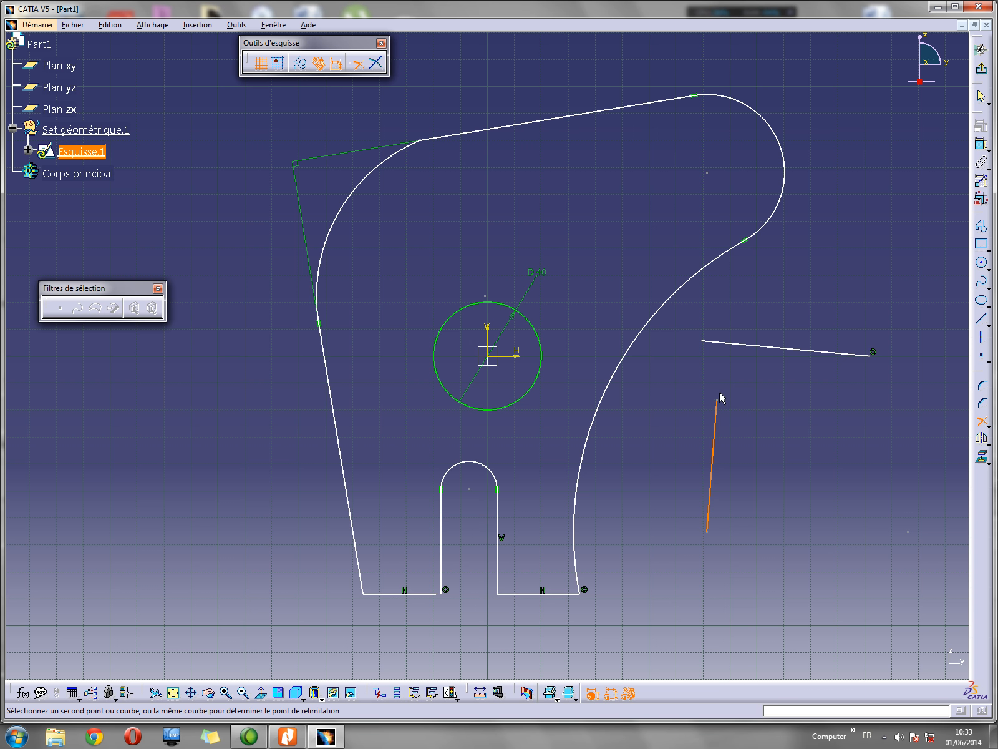
{"action": "left_click", "coordinate": [735, 343]}
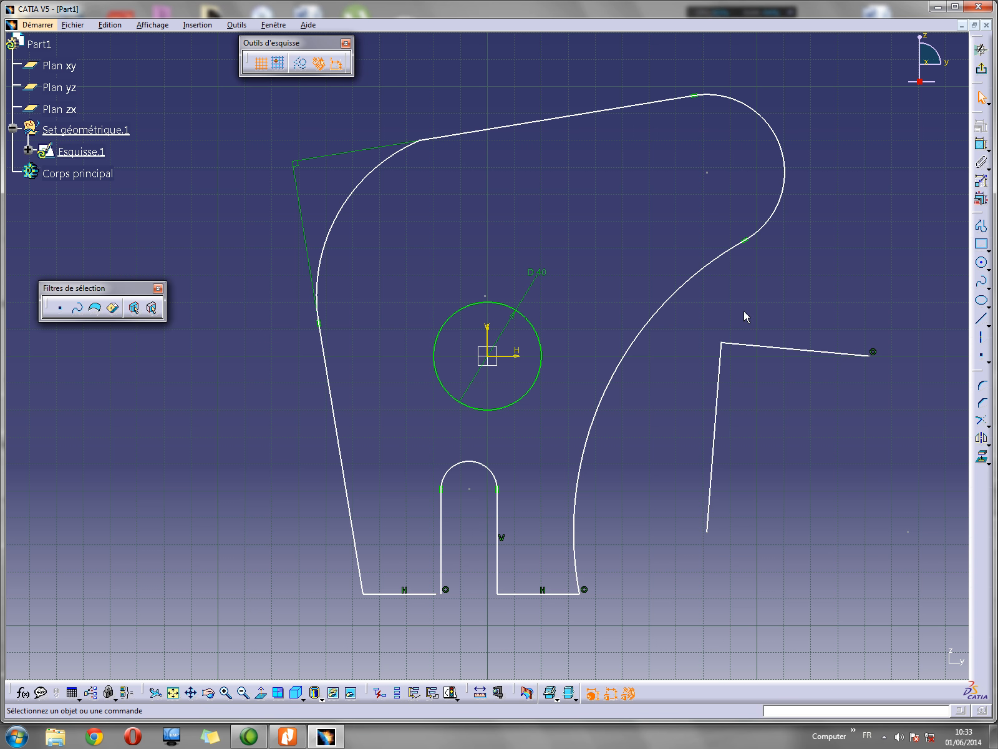
{"action": "key", "text": "ctrl+z"}
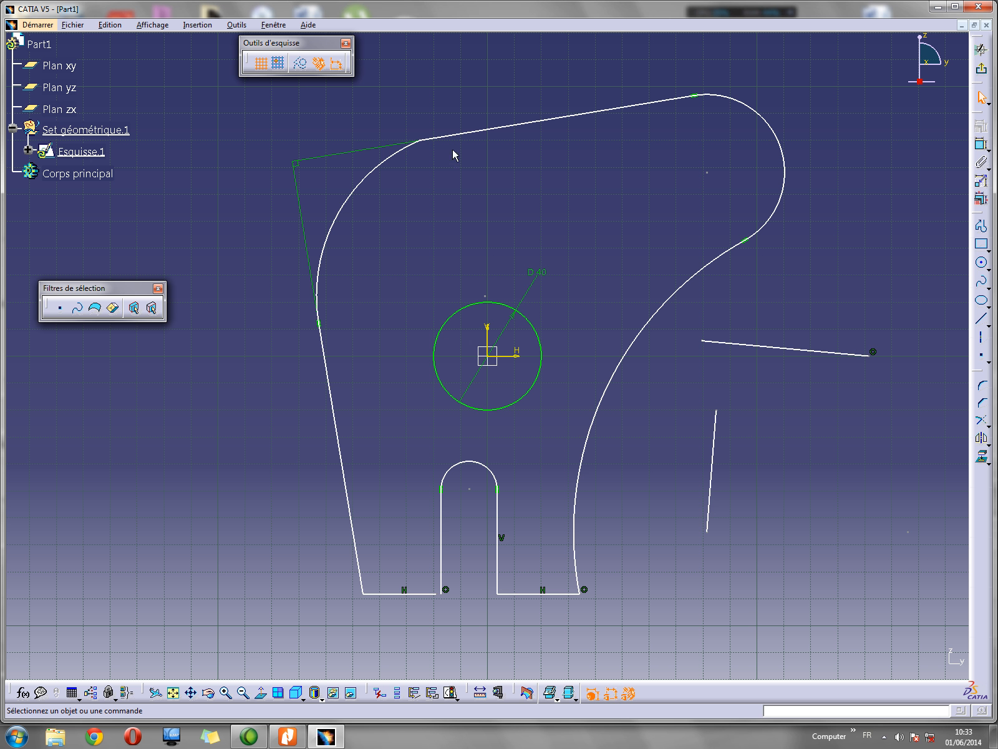
Trim only the steep test line to the sloping one with the first-element trim option, and delete both test lines
{"action": "left_click", "coordinate": [981, 420]}
{"action": "left_click", "coordinate": [376, 63]}
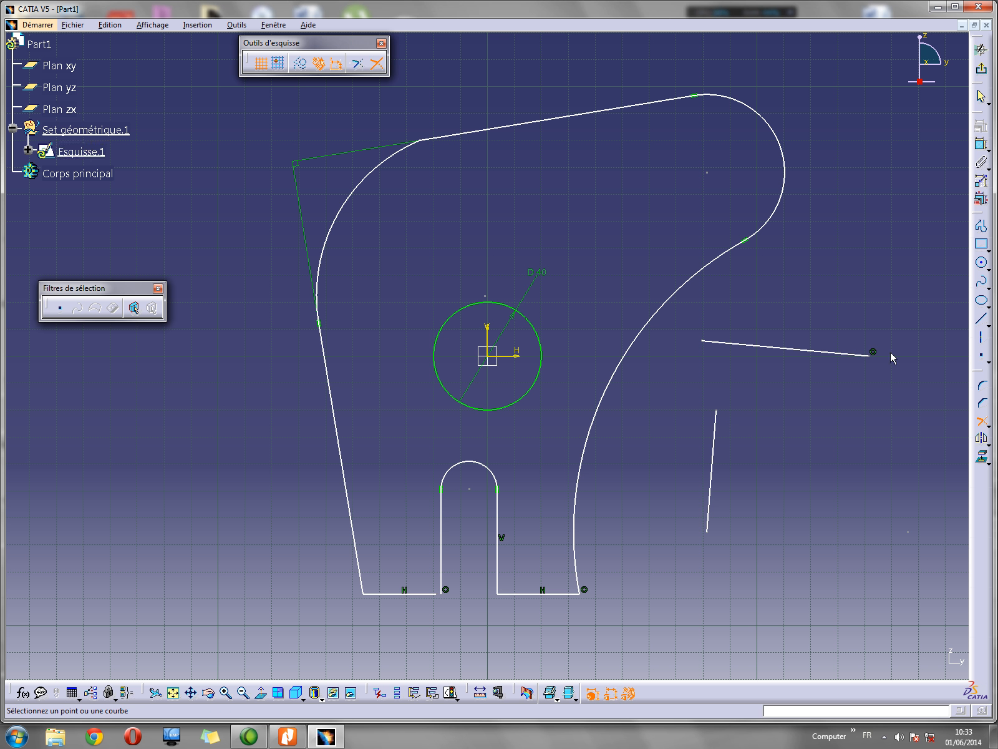
{"action": "left_click", "coordinate": [716, 423]}
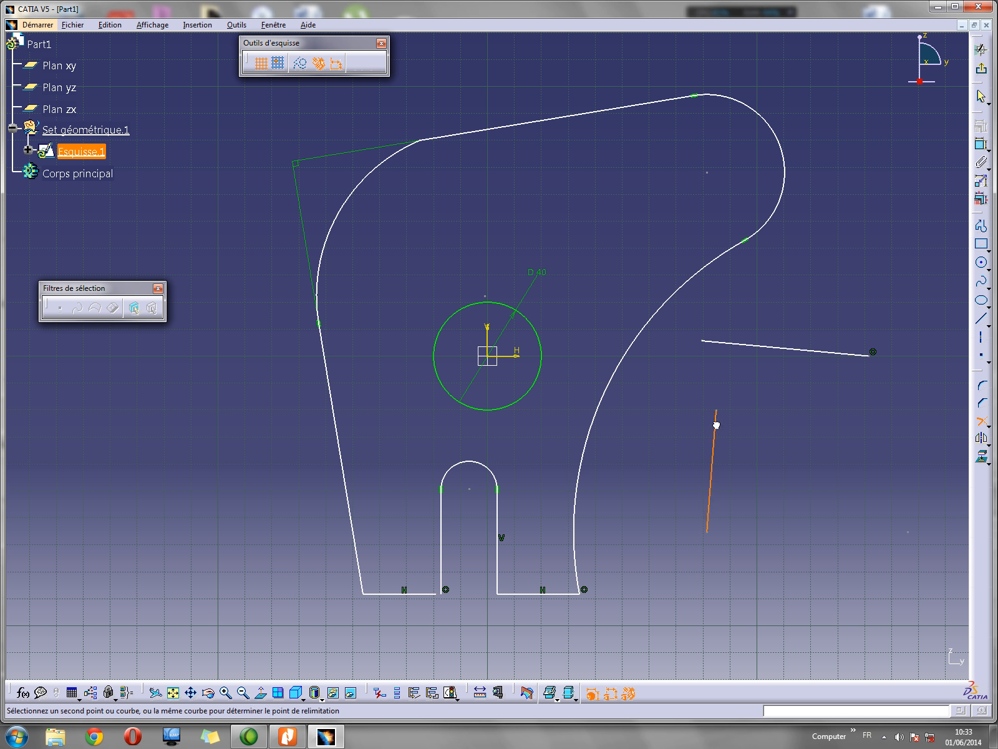
{"action": "left_click", "coordinate": [734, 342]}
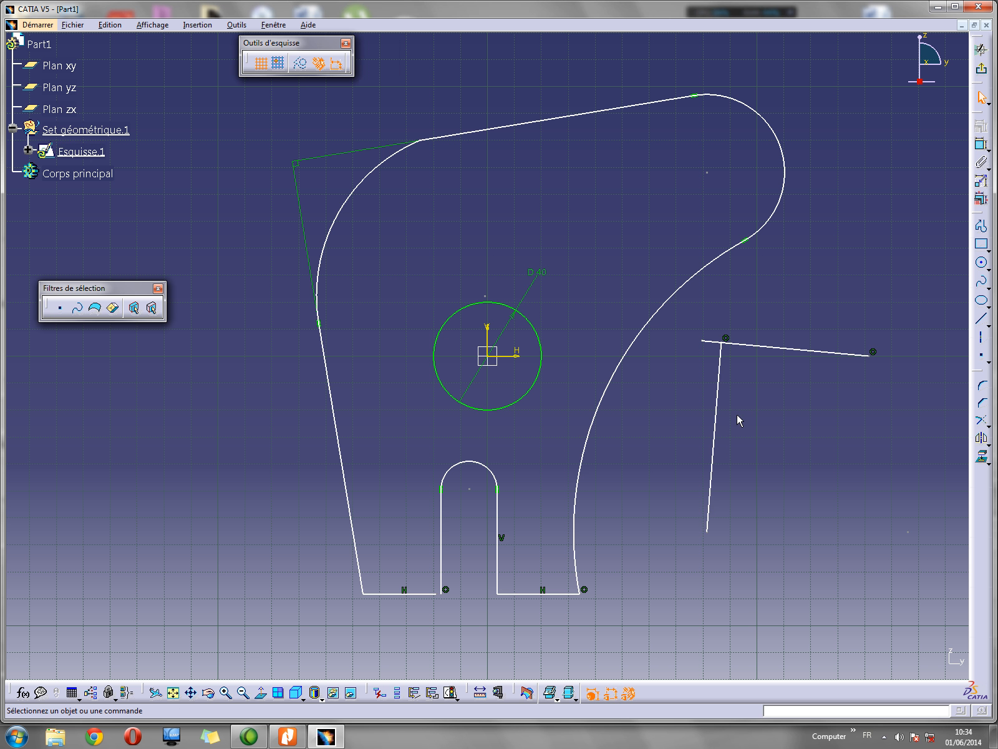
{"action": "left_click", "coordinate": [725, 338]}
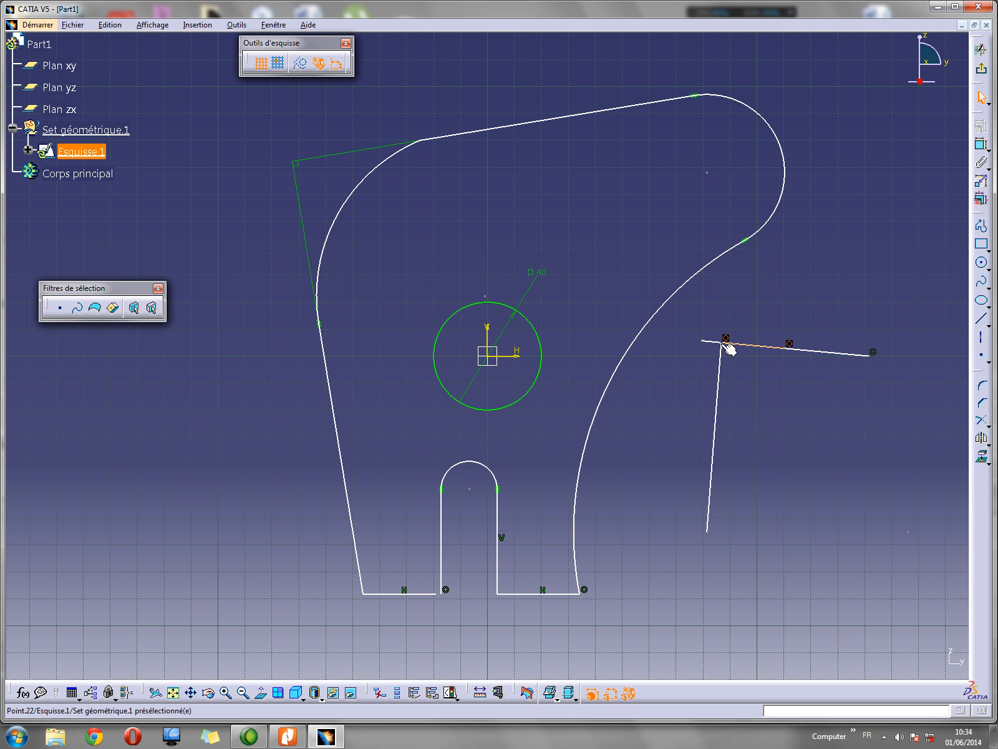
{"action": "left_click_drag", "start_coordinate": [898, 320], "coordinate": [677, 554]}
{"action": "key", "text": "Delete"}
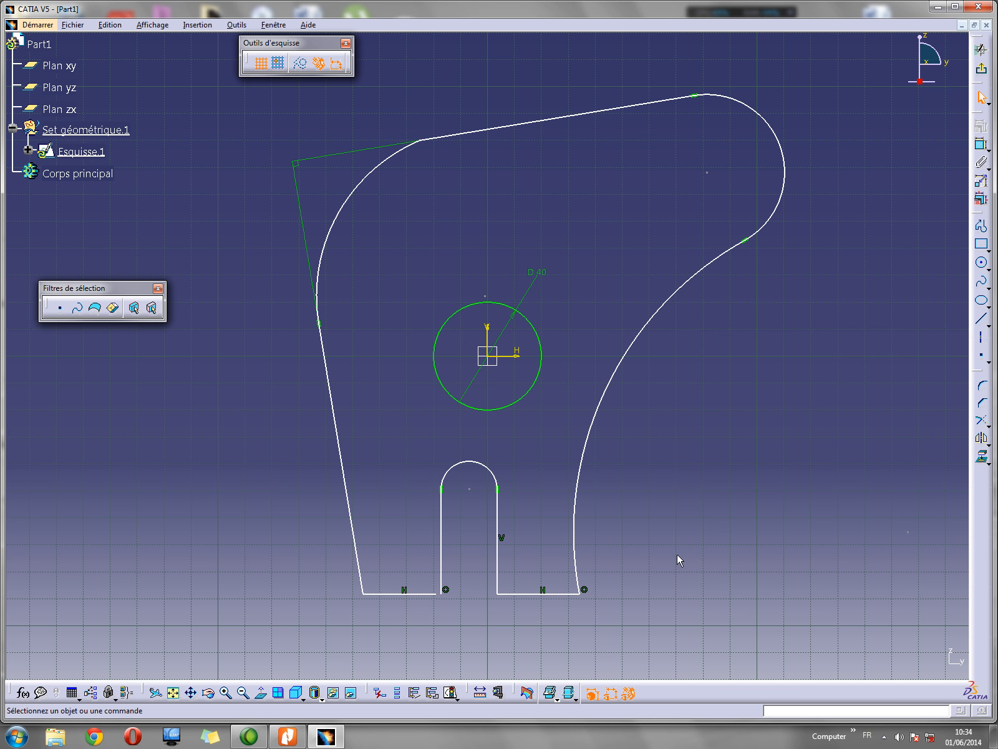
Trim only the profile's lower-left horizontal edge so it reaches the slot's left side
{"action": "left_click", "coordinate": [977, 422]}
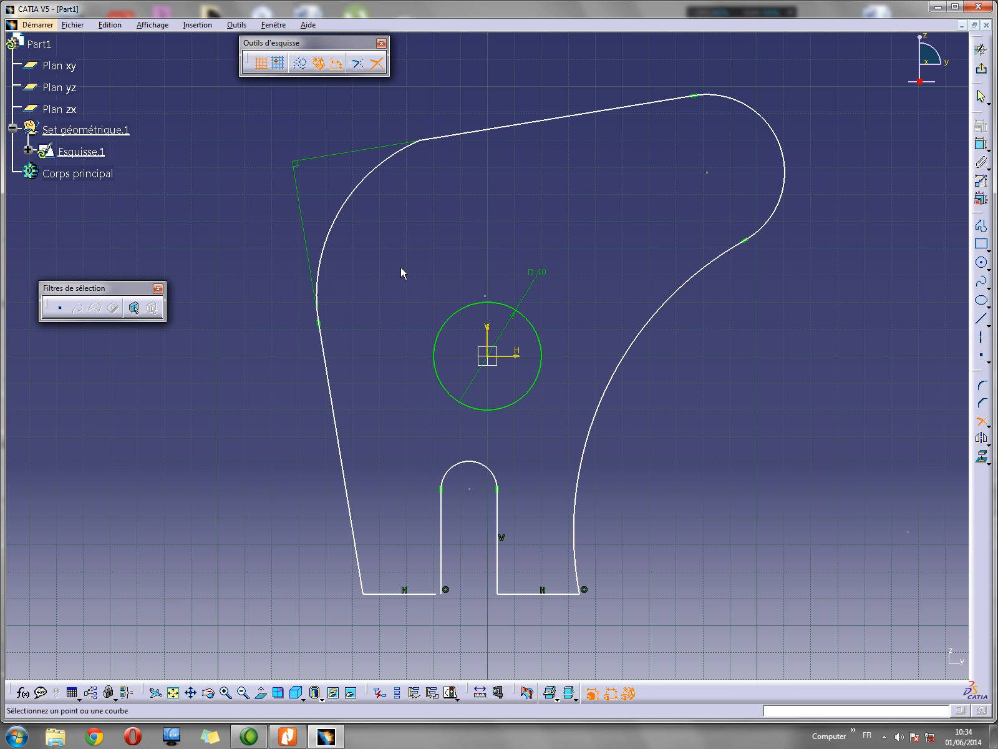
{"action": "left_click", "coordinate": [421, 594]}
{"action": "left_click", "coordinate": [442, 561]}
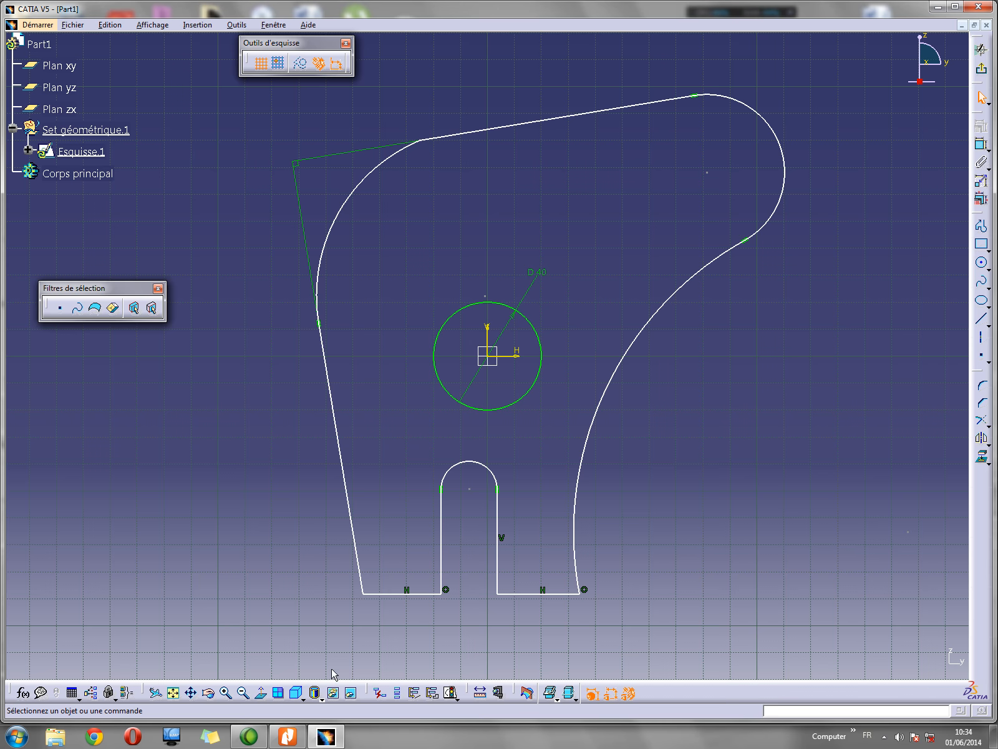
Check the slot in Nitro Pro's Levier drawing and make the slot arc's centre coincident with the vertical axis in the CATIA sketch
{"action": "left_click", "coordinate": [287, 737]}
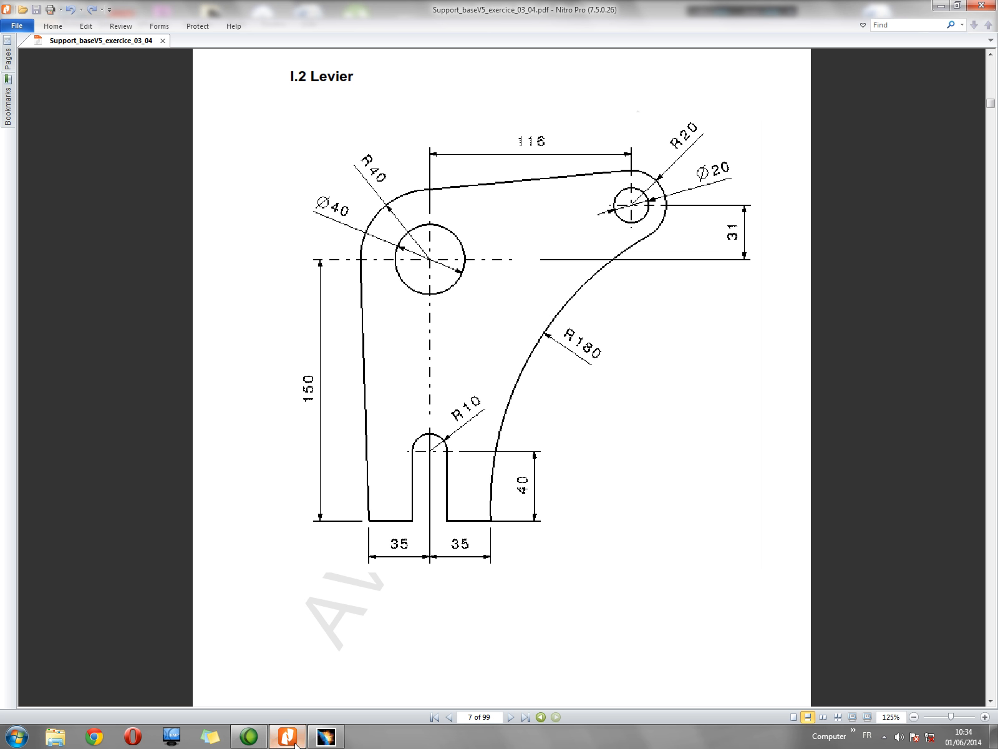
{"action": "left_click", "coordinate": [323, 737]}
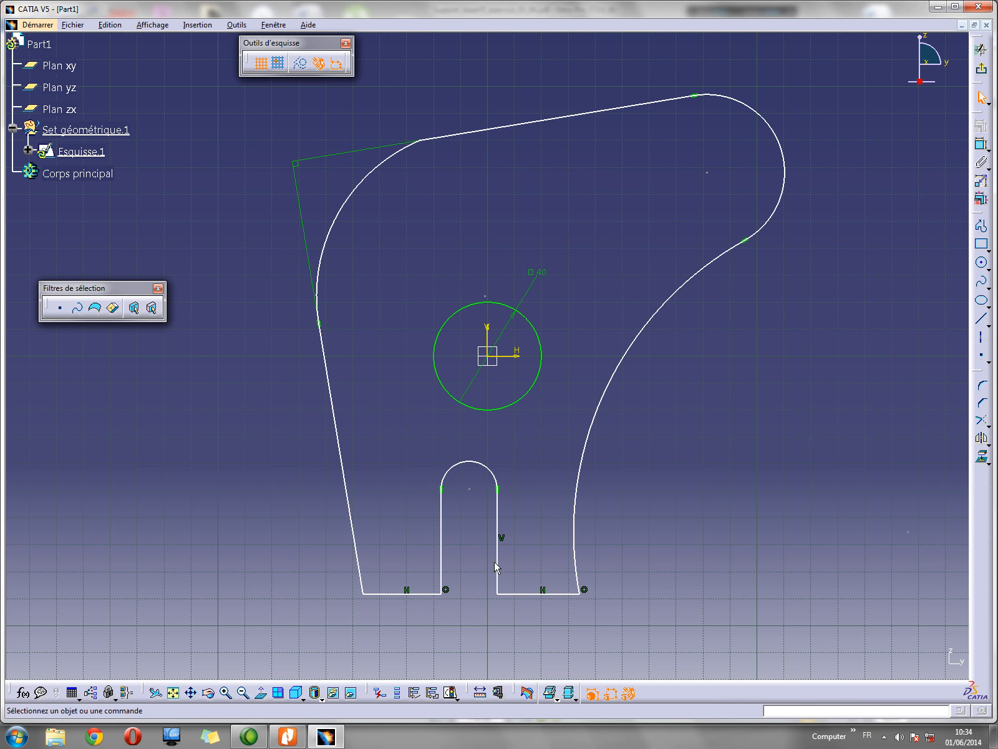
{"action": "left_click", "coordinate": [470, 488]}
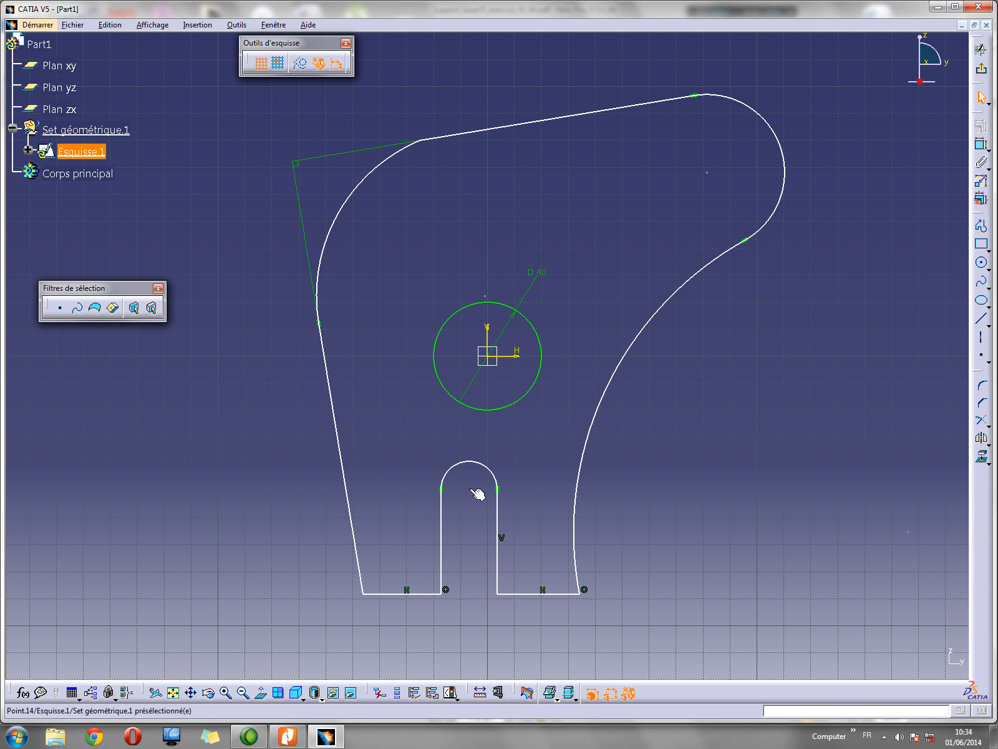
{"action": "left_click", "coordinate": [493, 335], "text": "ctrl"}
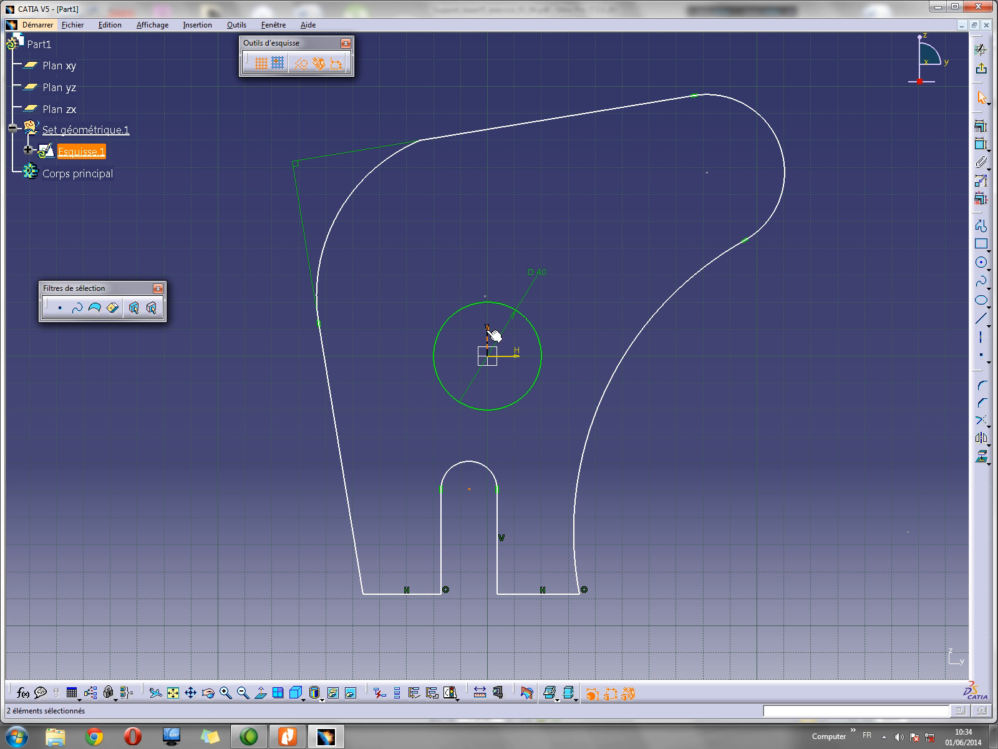
{"action": "left_click", "coordinate": [981, 127]}
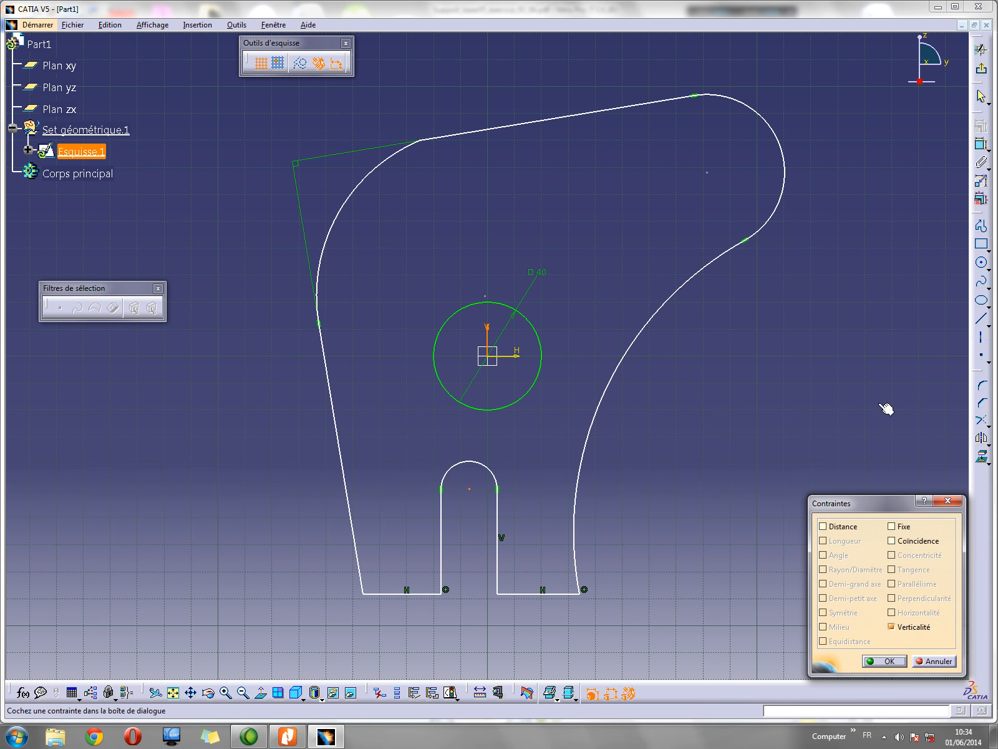
{"action": "left_click", "coordinate": [915, 544]}
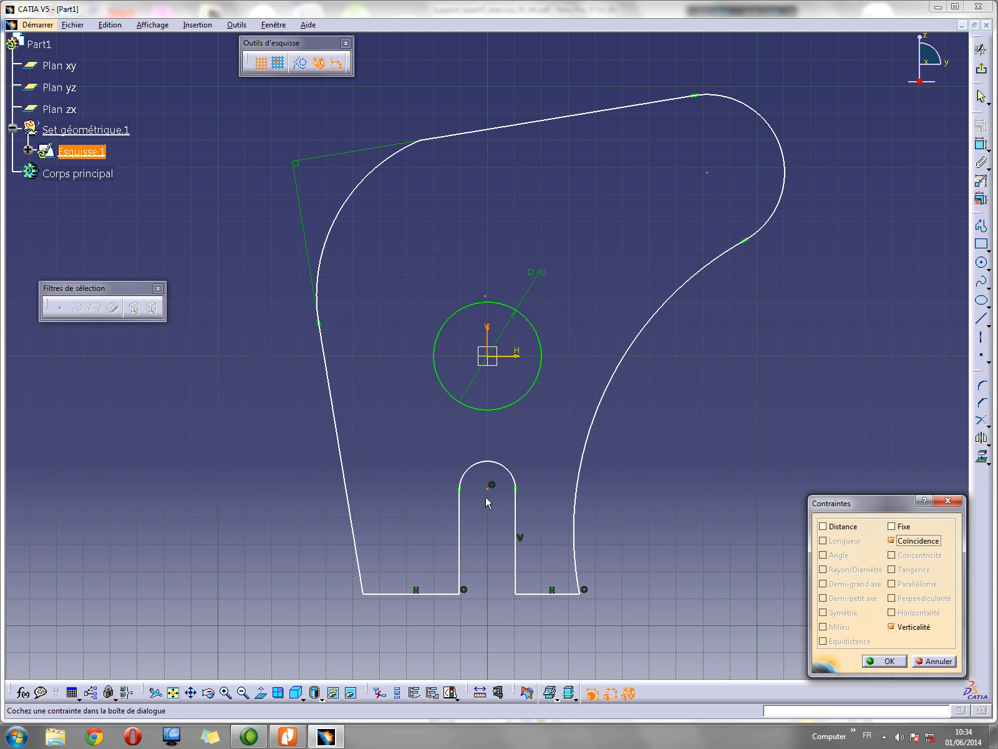
{"action": "left_click", "coordinate": [884, 660]}
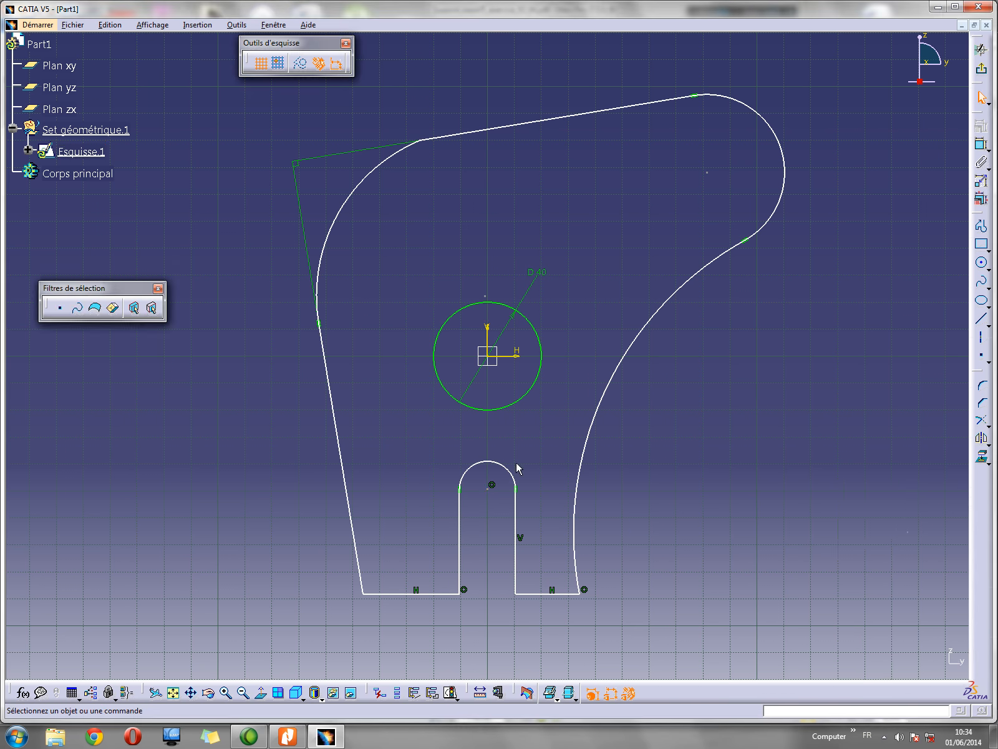
Shorten the slot by moving its arc centre down along the vertical axis
{"action": "left_click_drag", "start_coordinate": [493, 492], "coordinate": [644, 501]}
{"action": "left_click", "coordinate": [768, 493]}
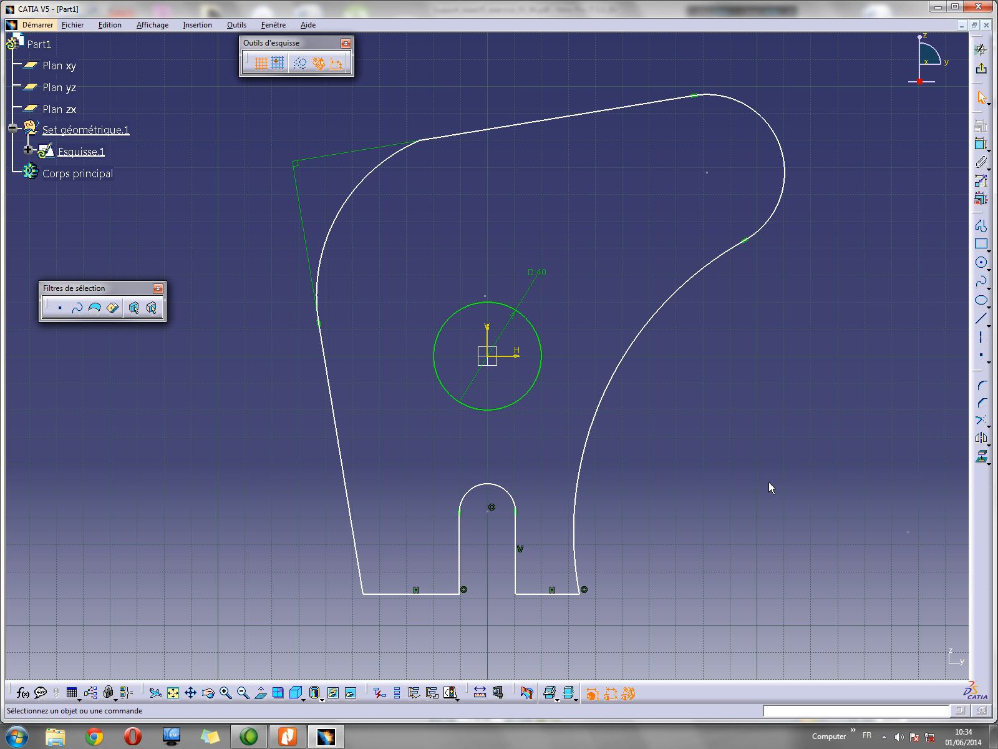
Check the upper-left arc in Nitro Pro's Levier drawing and add a tangency constraint between that arc and the sloping top edge in CATIA
{"action": "left_click", "coordinate": [438, 138]}
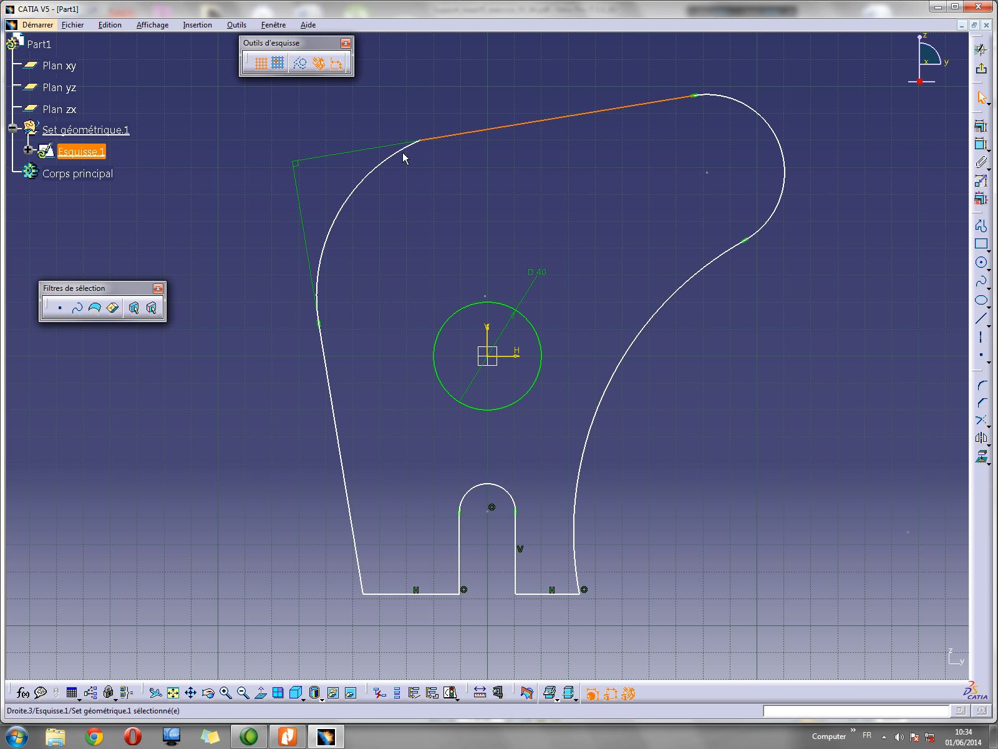
{"action": "left_click", "coordinate": [412, 181]}
{"action": "left_click", "coordinate": [287, 736]}
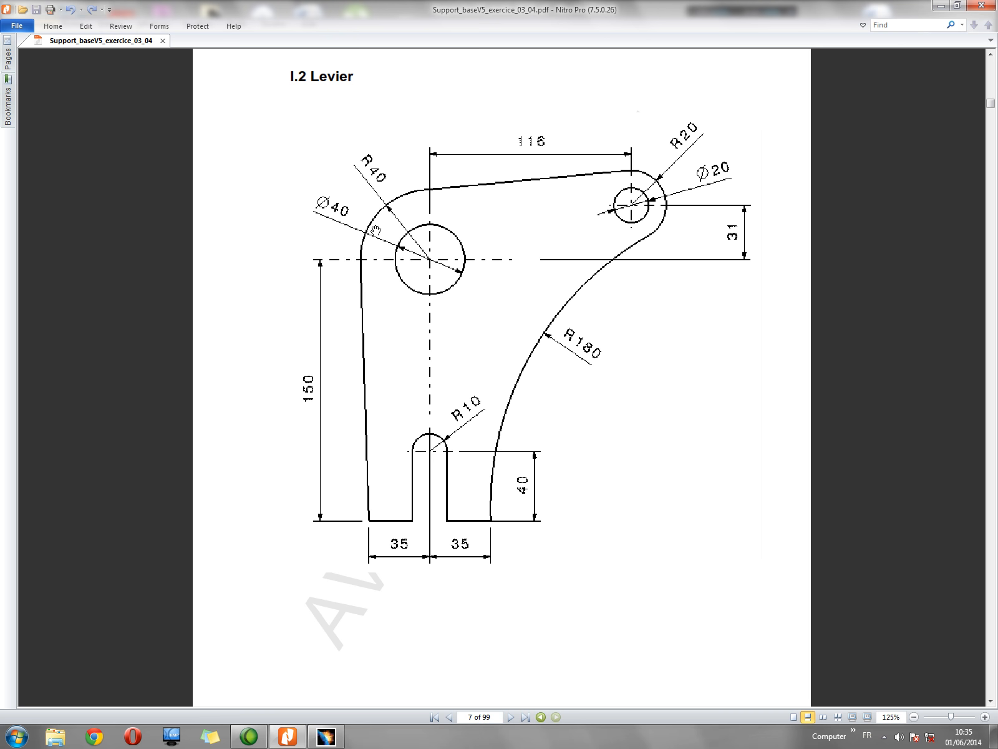
{"action": "left_click", "coordinate": [296, 734]}
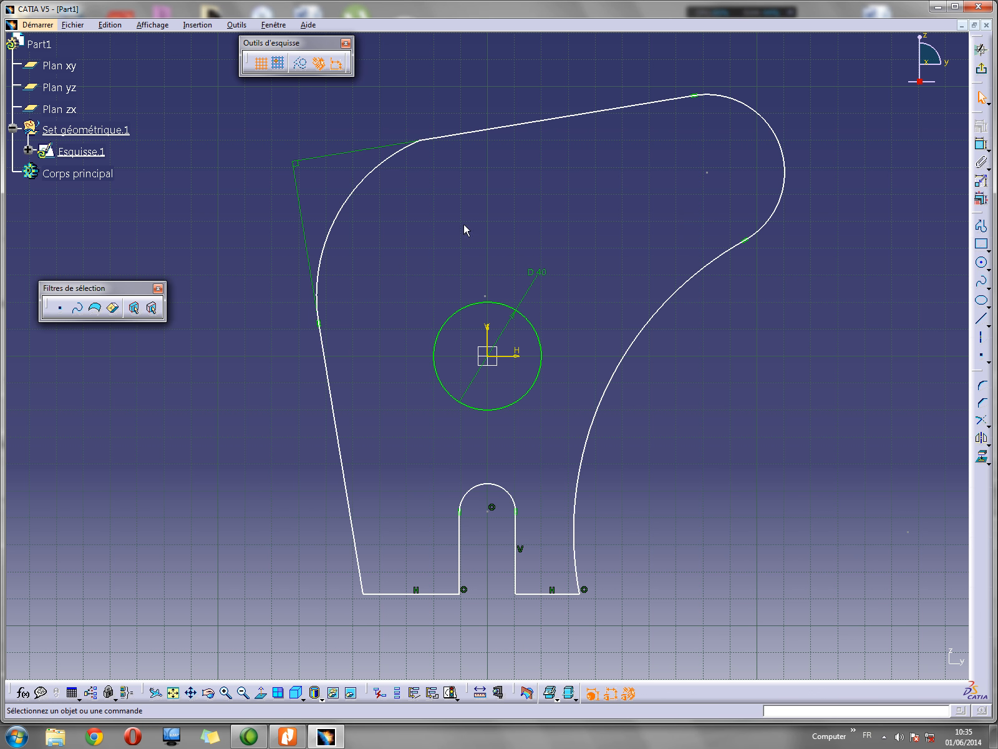
{"action": "left_click", "coordinate": [392, 157]}
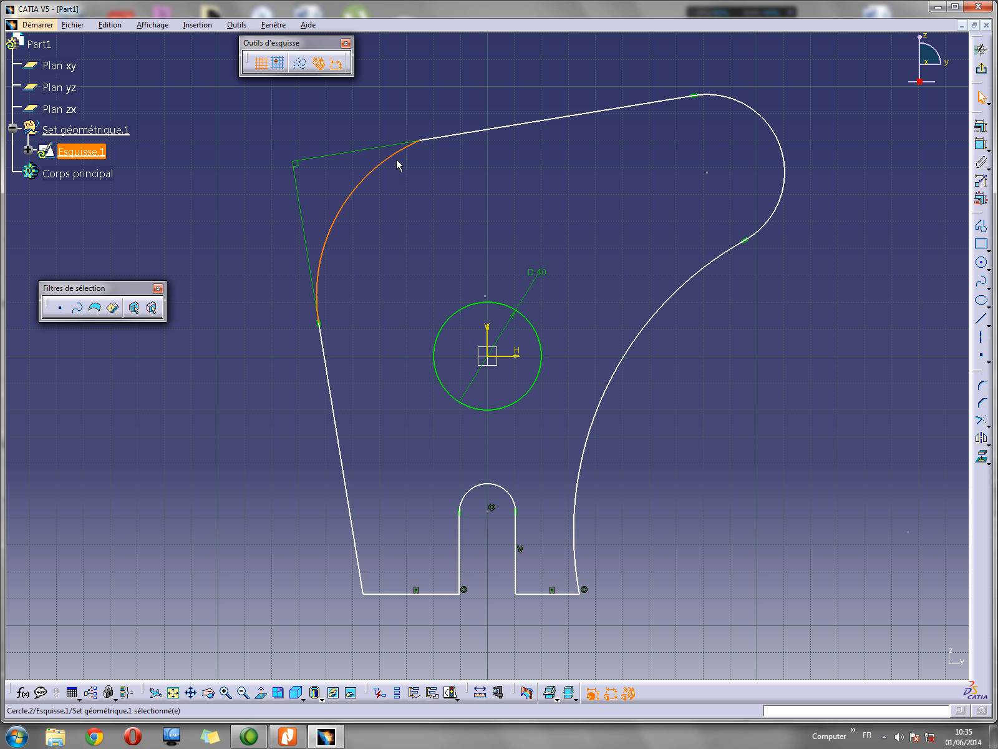
{"action": "left_click", "coordinate": [454, 140], "text": "ctrl"}
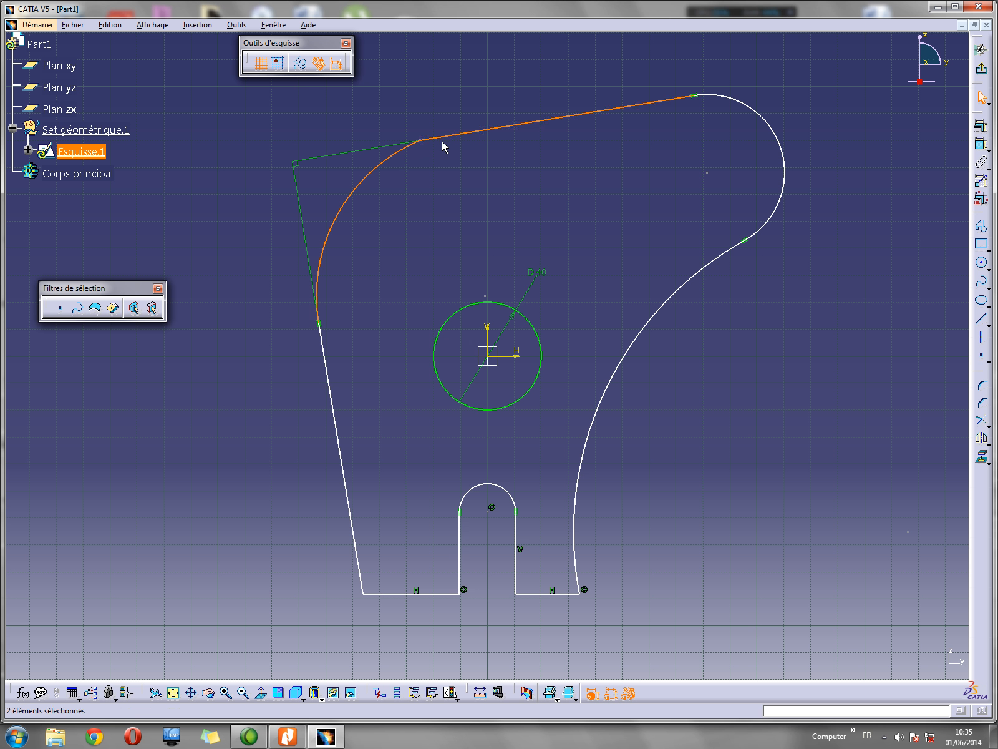
{"action": "left_click", "coordinate": [981, 128]}
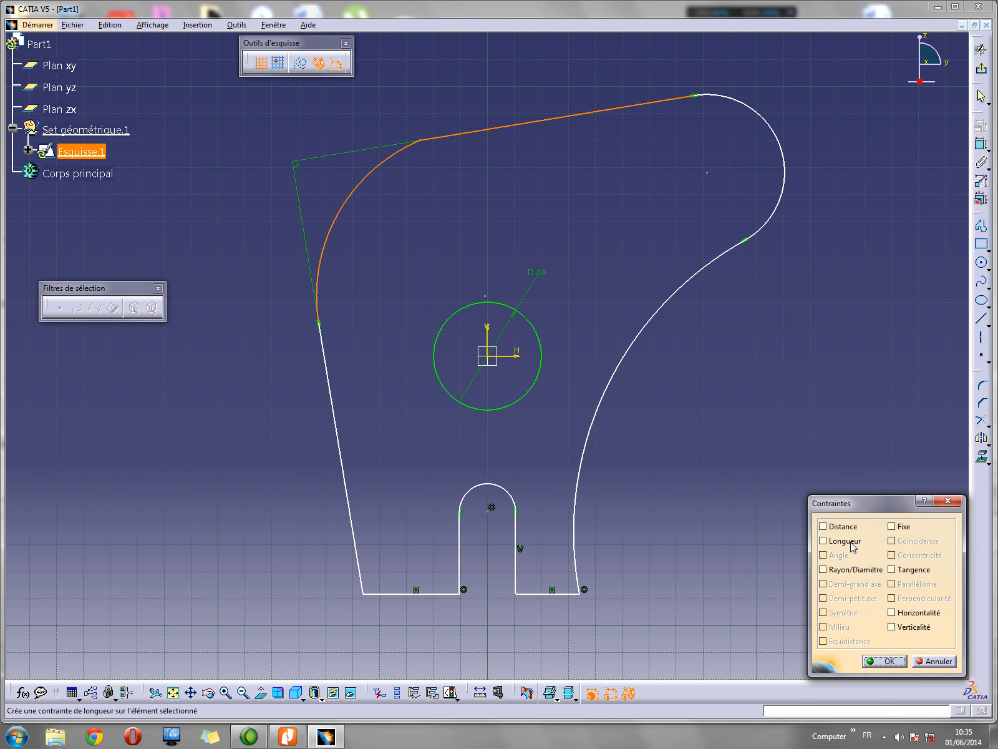
{"action": "left_click", "coordinate": [892, 569]}
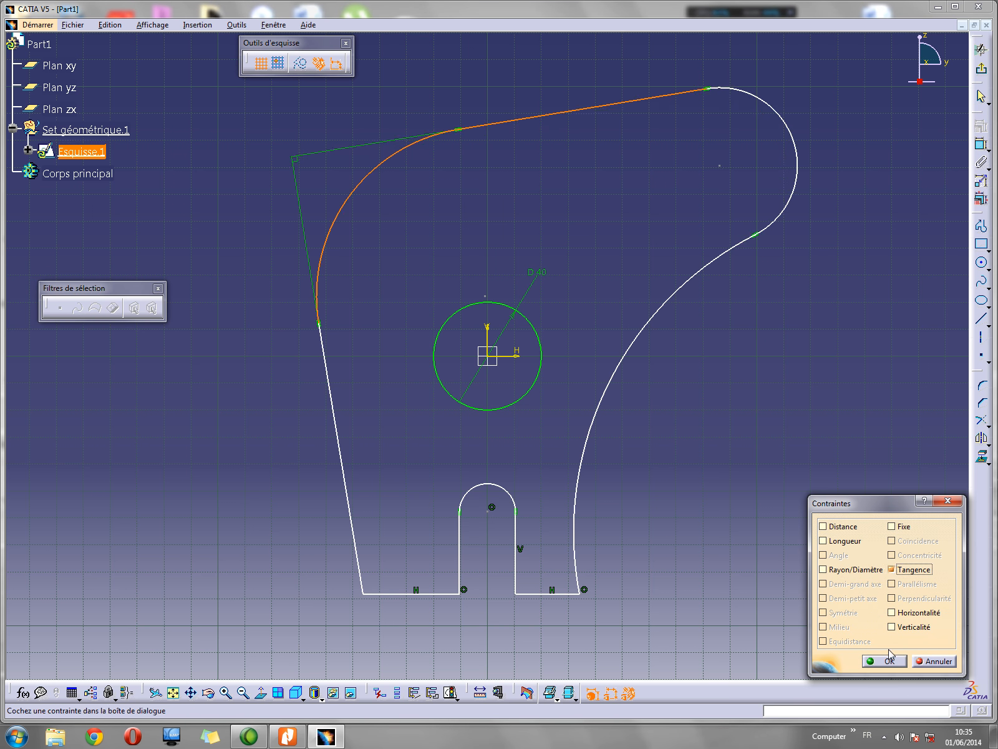
{"action": "left_click", "coordinate": [890, 660]}
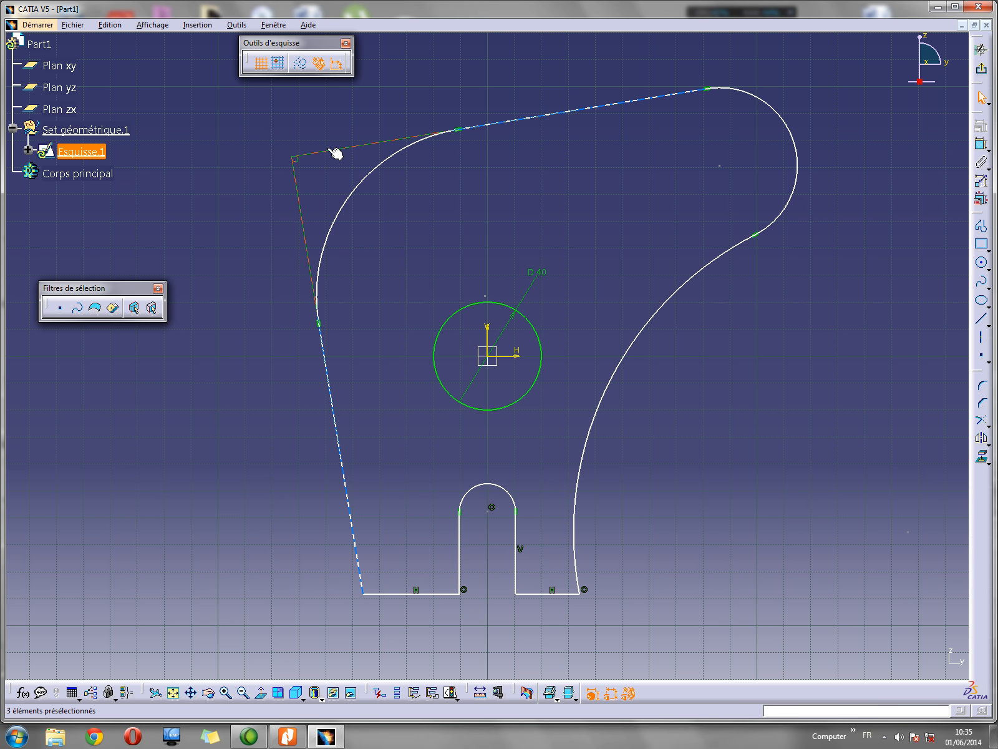
Delete the perpendicularity constraint between the left and sloping top edges, and move the upper-left arc's centre farther above the hole
{"action": "left_click", "coordinate": [296, 155]}
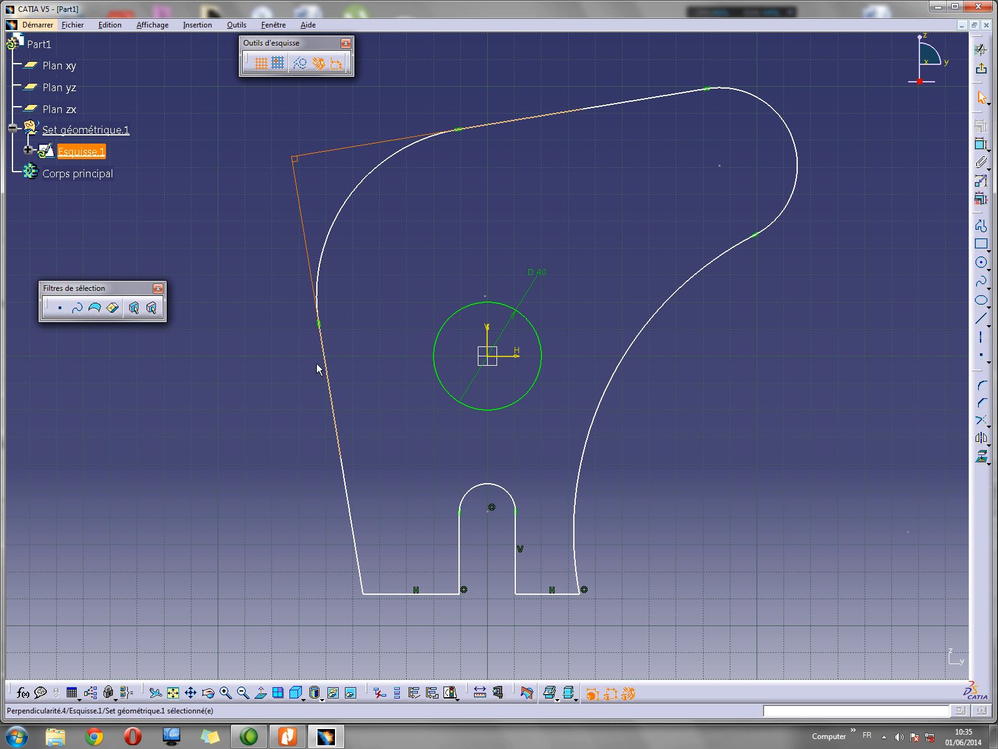
{"action": "left_click", "coordinate": [324, 184]}
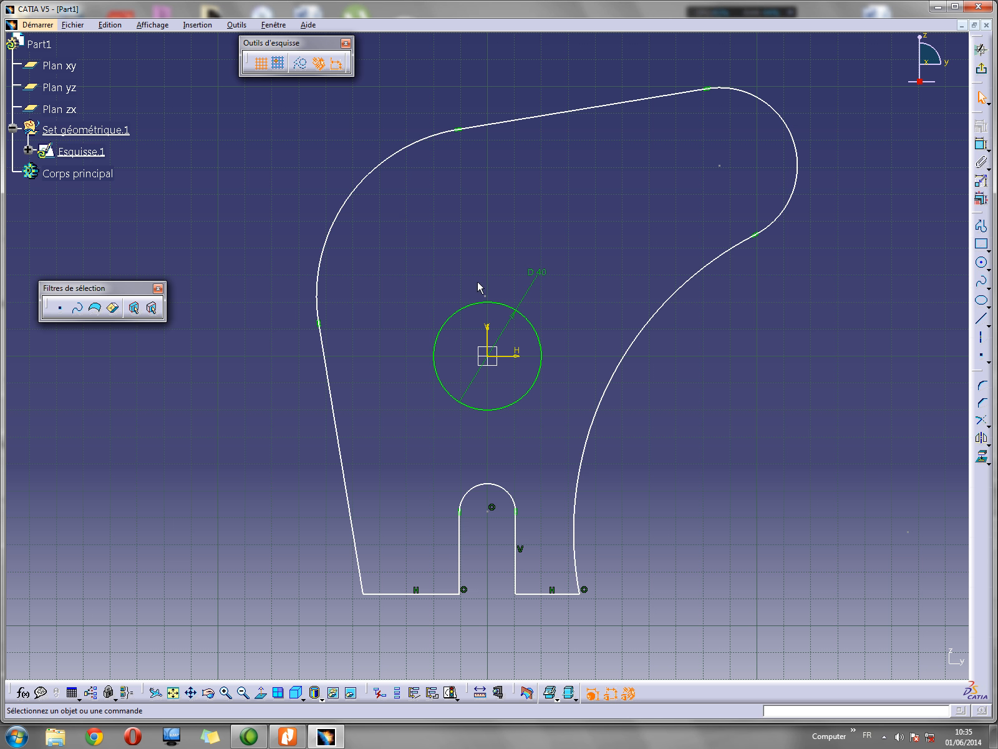
{"action": "left_click_drag", "start_coordinate": [486, 294], "coordinate": [488, 257]}
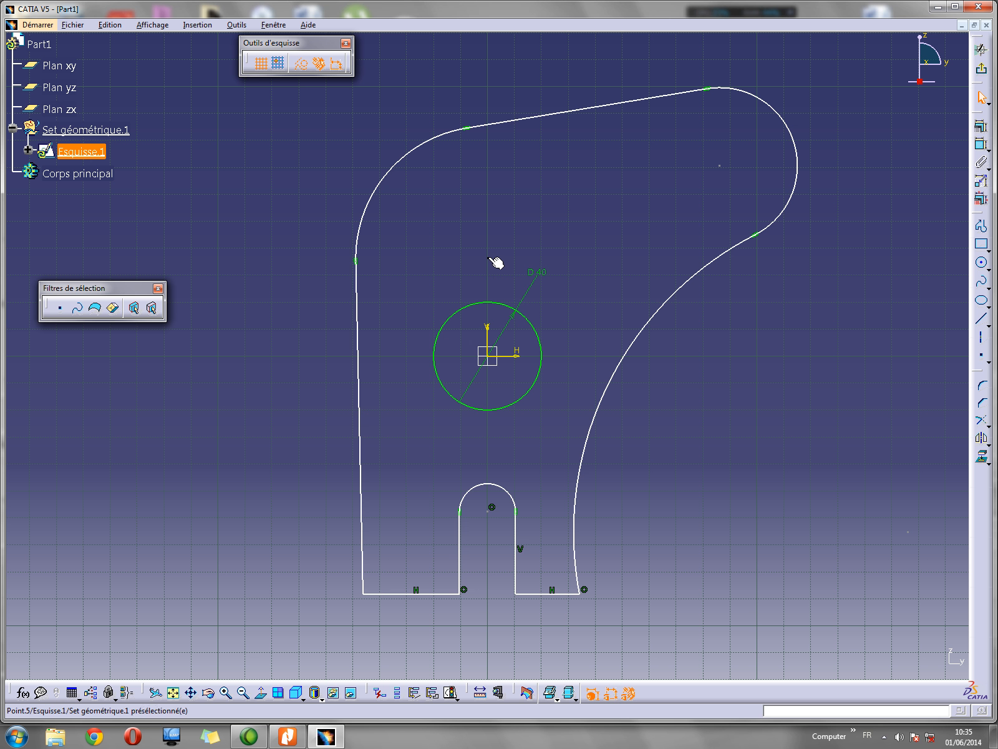
Apply a concentricity constraint between the upper-left arc's centre and the 40 mm hole circle
{"action": "left_click", "coordinate": [484, 307], "text": "ctrl"}
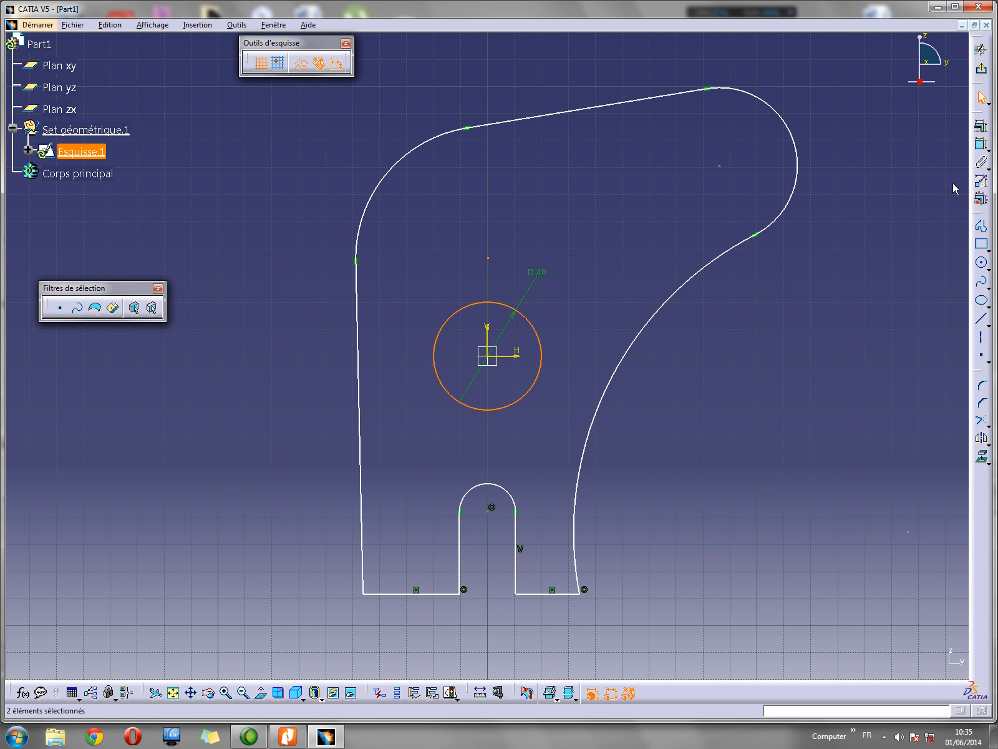
{"action": "left_click", "coordinate": [981, 127]}
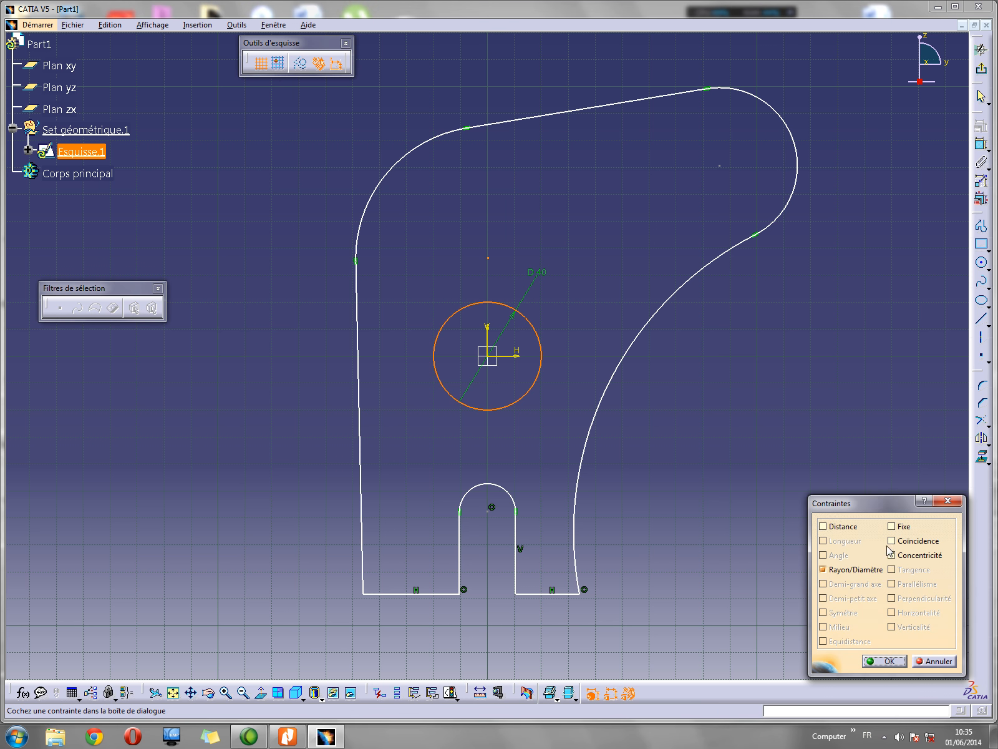
{"action": "left_click", "coordinate": [921, 555]}
{"action": "left_click", "coordinate": [884, 660]}
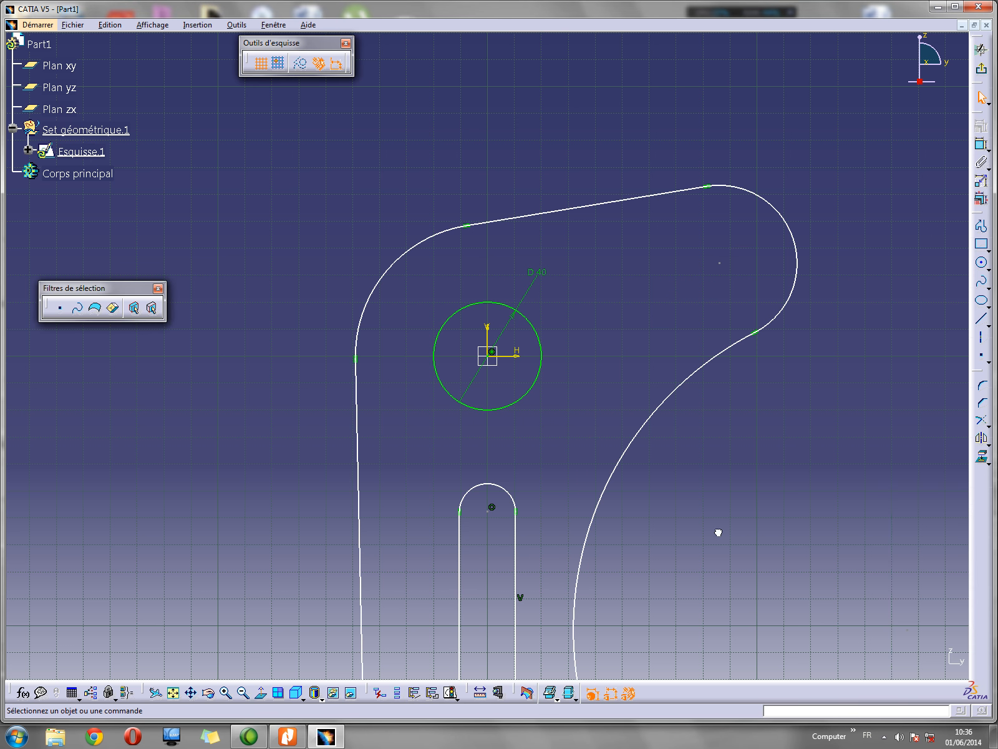
Dimension the radii of the upper-left and upper-right arcs and check the Levier drawing in Nitro Pro
{"action": "mouse_move", "coordinate": [553, 381]}
{"action": "middle_mouse_down"}
{"action": "mouse_move", "coordinate": [550, 427]}
{"action": "mouse_move", "coordinate": [542, 356]}
{"action": "mouse_move", "coordinate": [575, 321]}
{"action": "mouse_move", "coordinate": [574, 350]}
{"action": "mouse_move", "coordinate": [584, 335]}
{"action": "middle_mouse_up"}
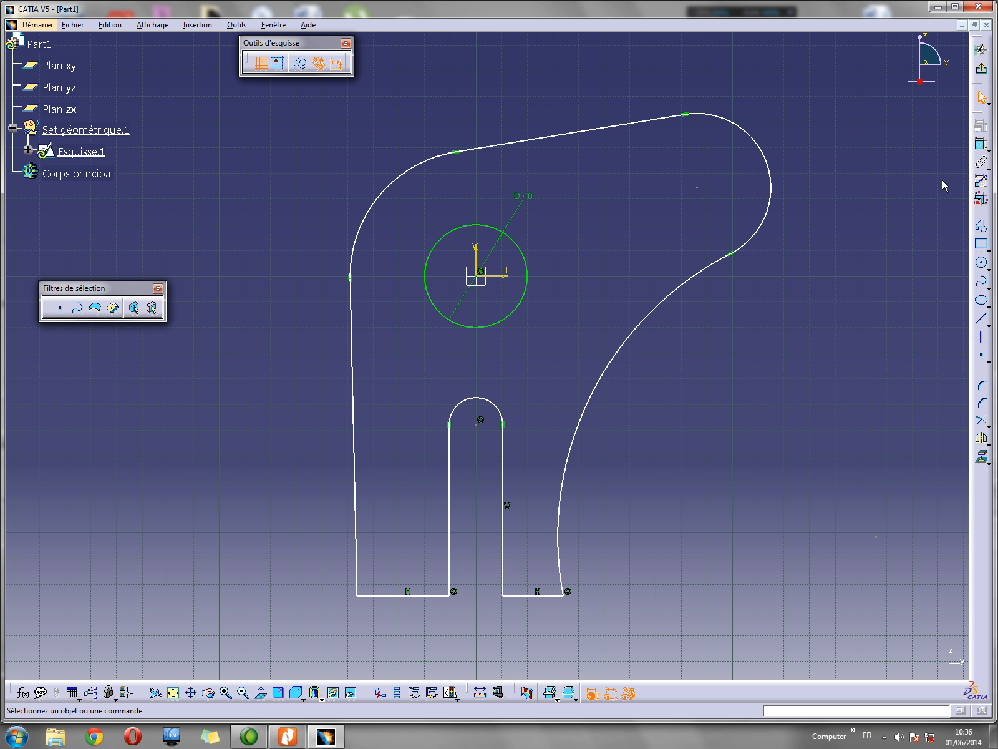
{"action": "left_click", "coordinate": [981, 150]}
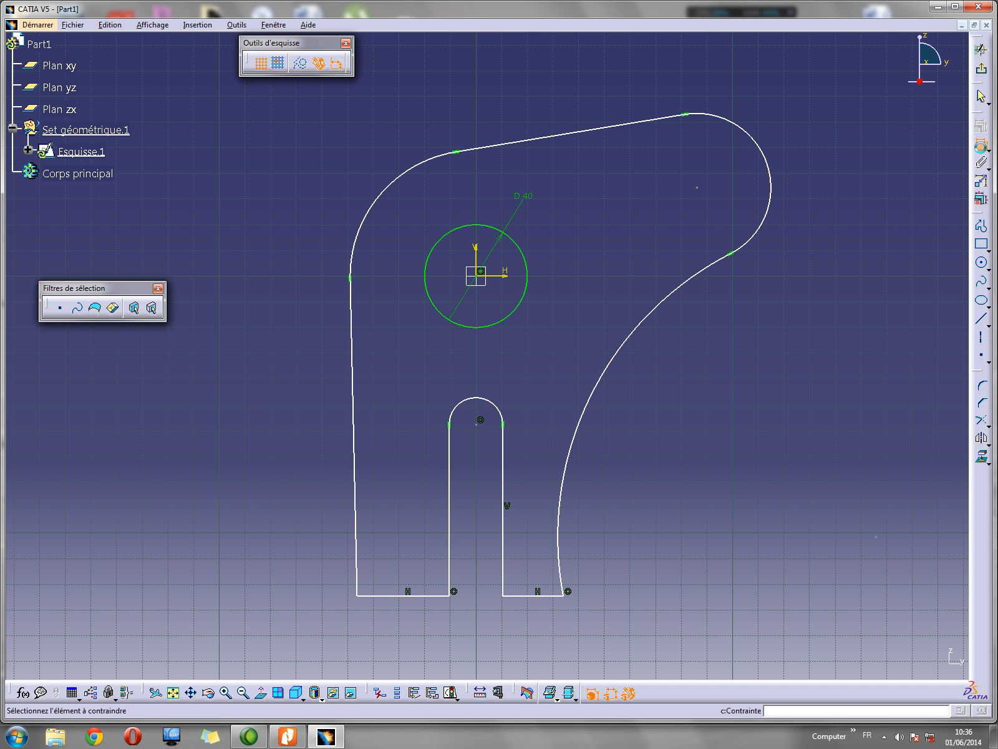
{"action": "left_click", "coordinate": [764, 156]}
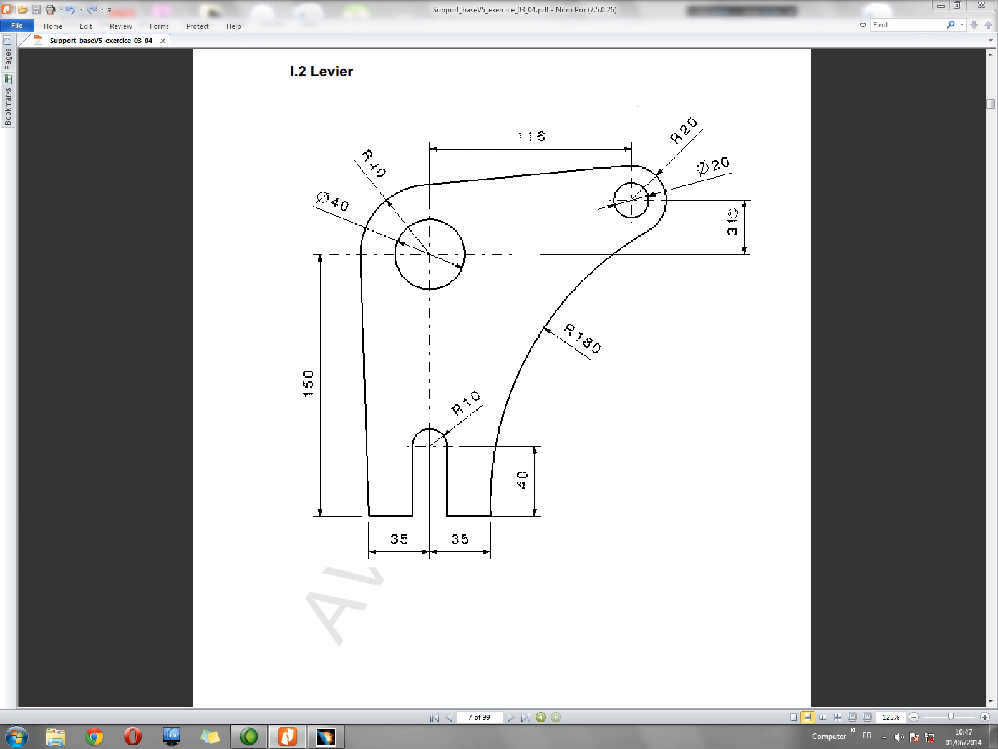
Back in CATIA, dimension the bottom outer corners horizontally from the vertical axis, and dimension the slot arc's radius
{"action": "left_click", "coordinate": [341, 732]}
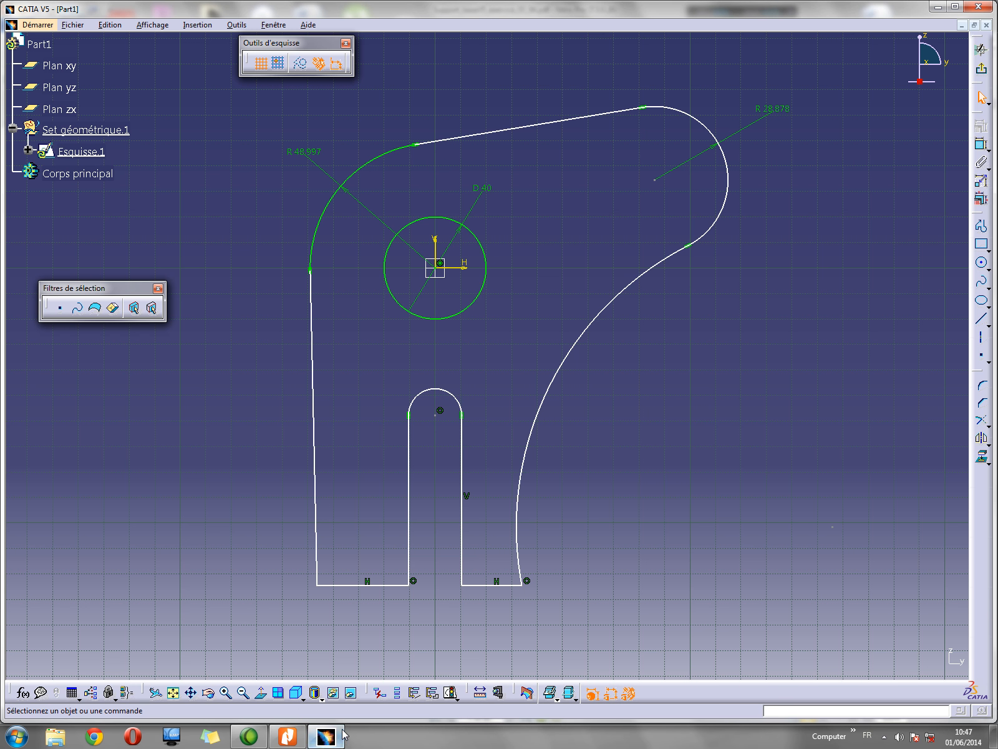
{"action": "left_click", "coordinate": [982, 148]}
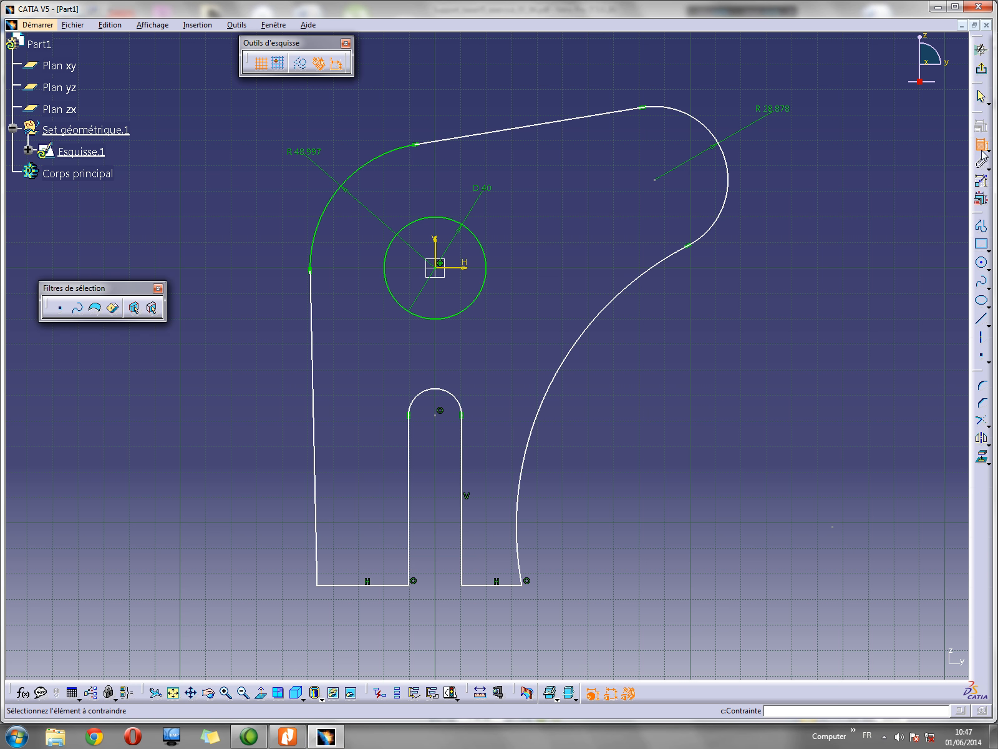
{"action": "left_click", "coordinate": [442, 263]}
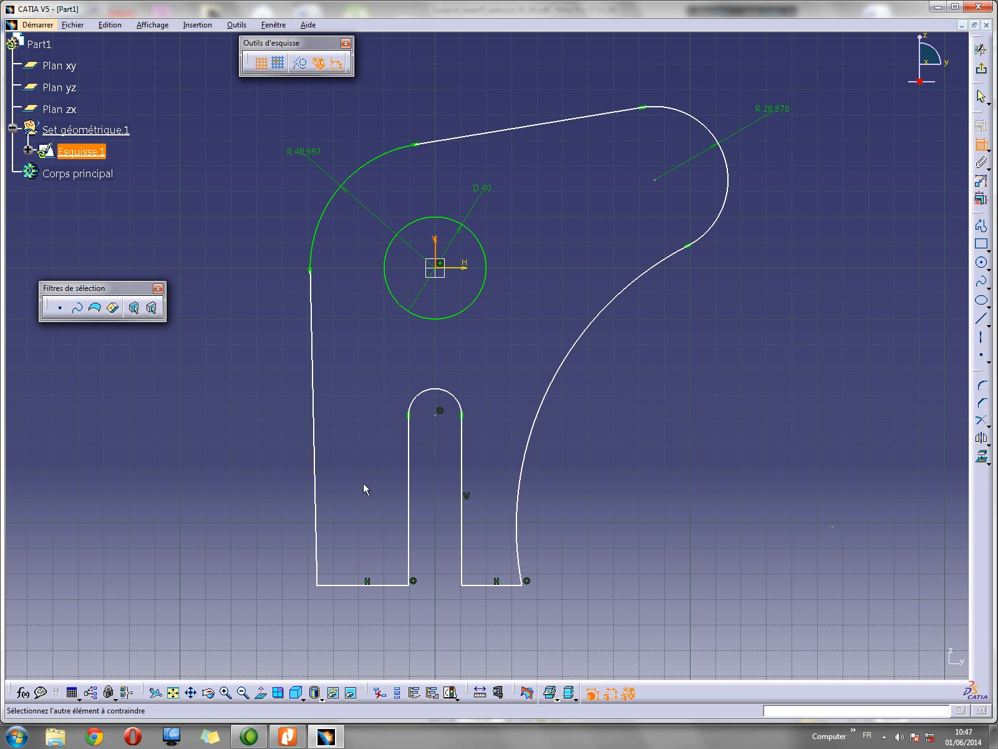
{"action": "left_click", "coordinate": [392, 637]}
{"action": "left_click", "coordinate": [433, 239]}
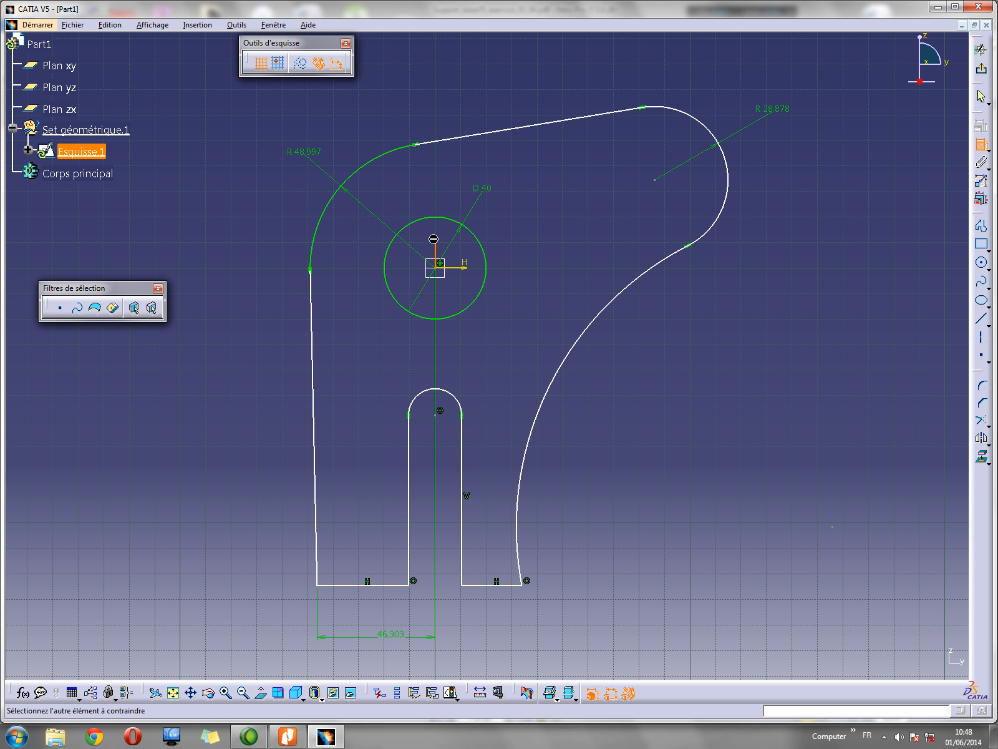
{"action": "left_click", "coordinate": [526, 585]}
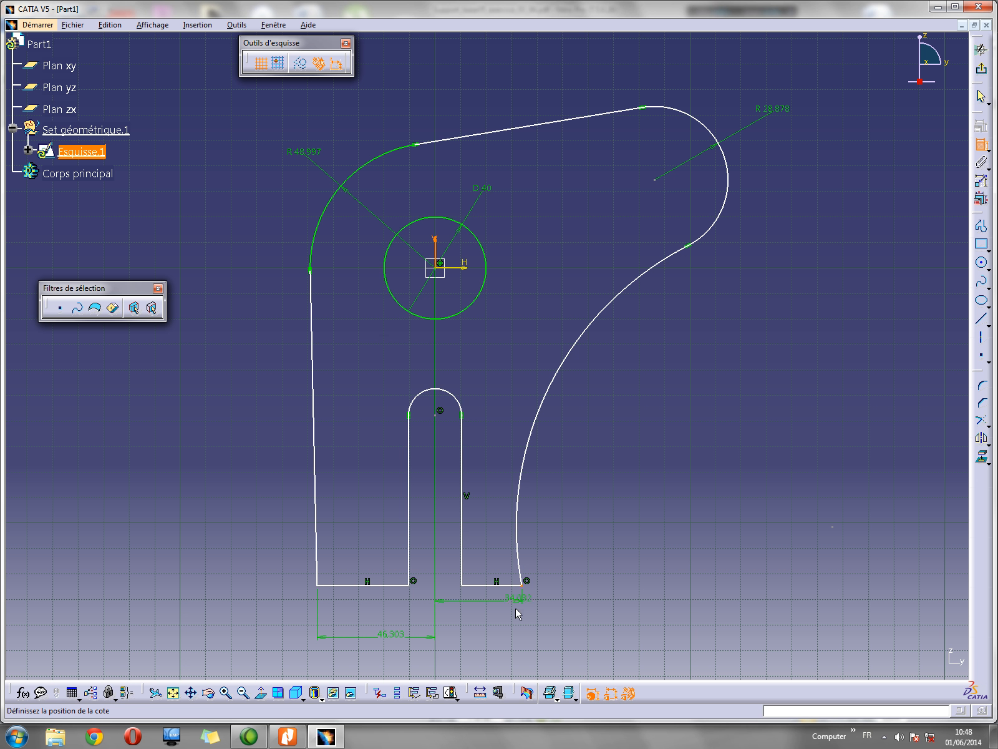
{"action": "left_click", "coordinate": [509, 640]}
{"action": "left_click", "coordinate": [457, 402]}
{"action": "left_click", "coordinate": [476, 370]}
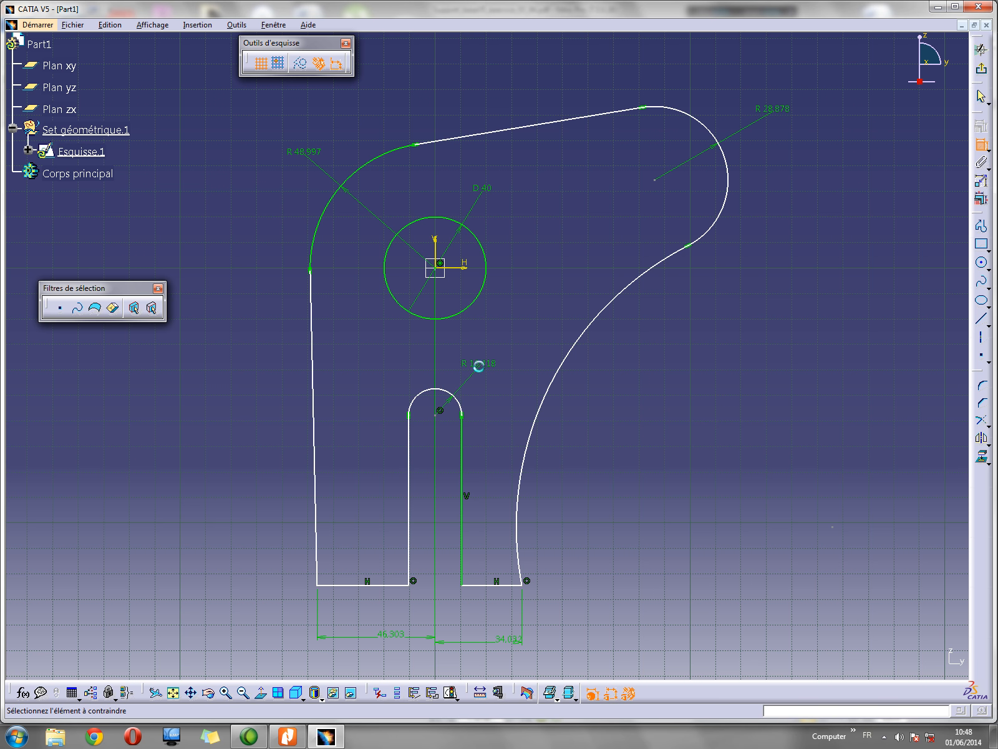
Dimension the upper-right arc's centre vertically from the horizontal axis and horizontally from the vertical axis
{"action": "left_click", "coordinate": [654, 180]}
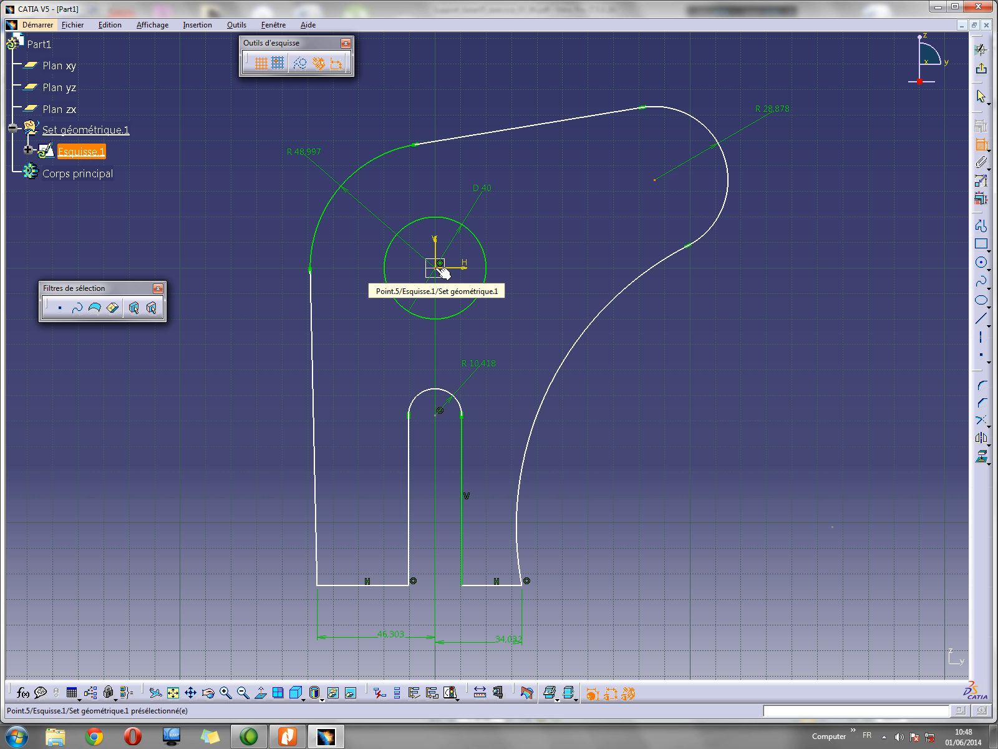
{"action": "left_click", "coordinate": [461, 268]}
{"action": "left_click", "coordinate": [818, 247]}
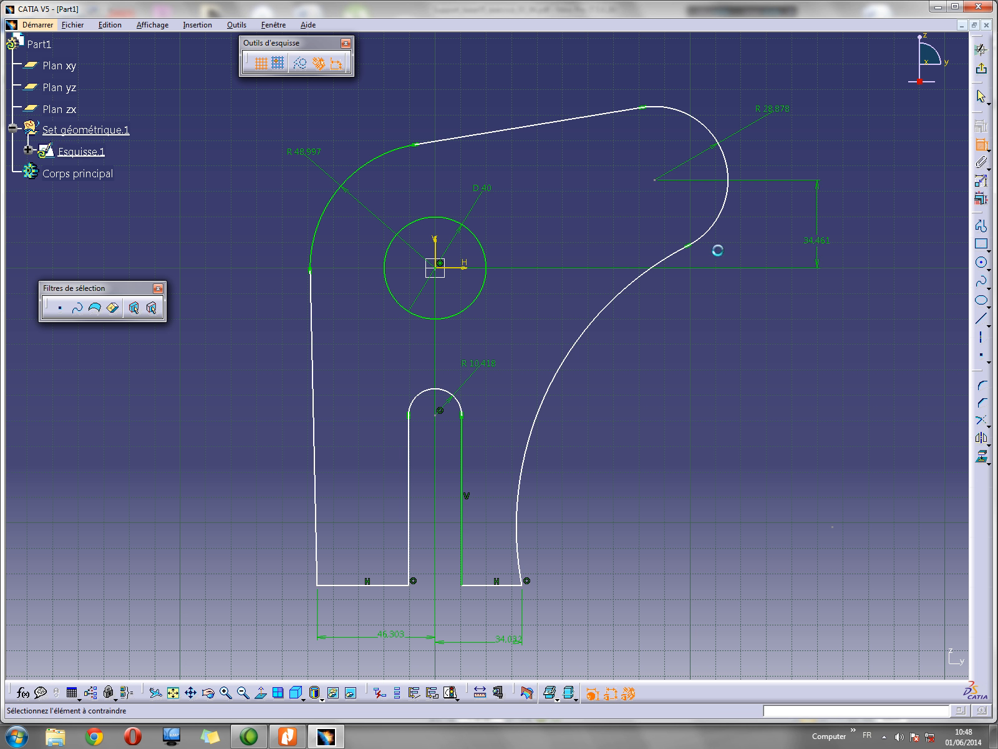
{"action": "left_click", "coordinate": [656, 180]}
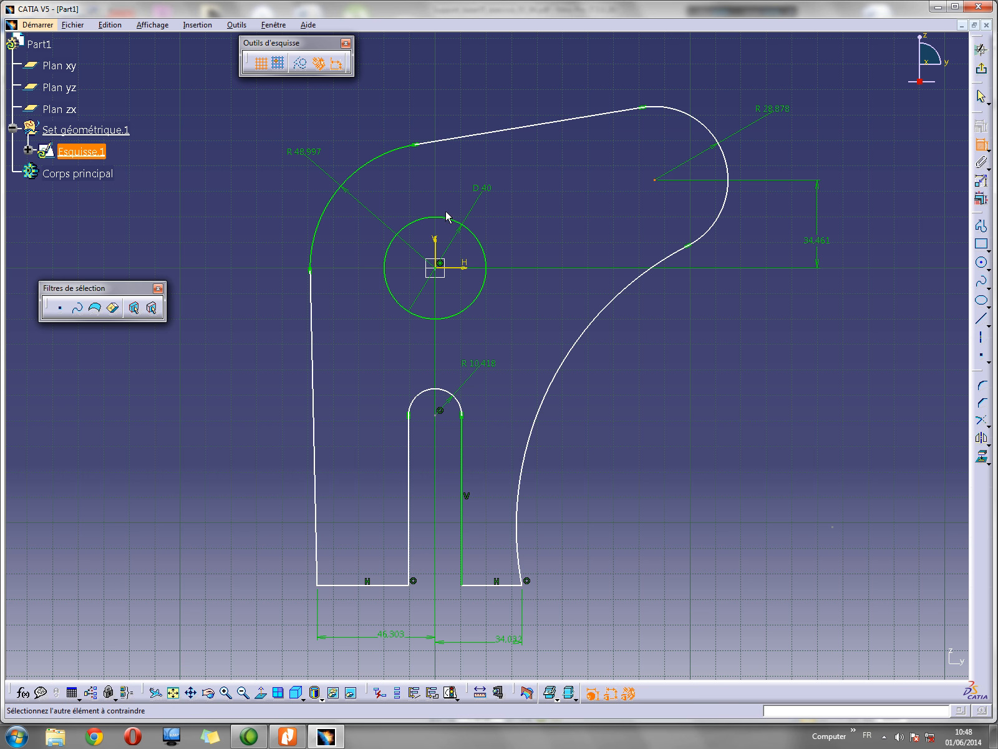
{"action": "left_click", "coordinate": [436, 245]}
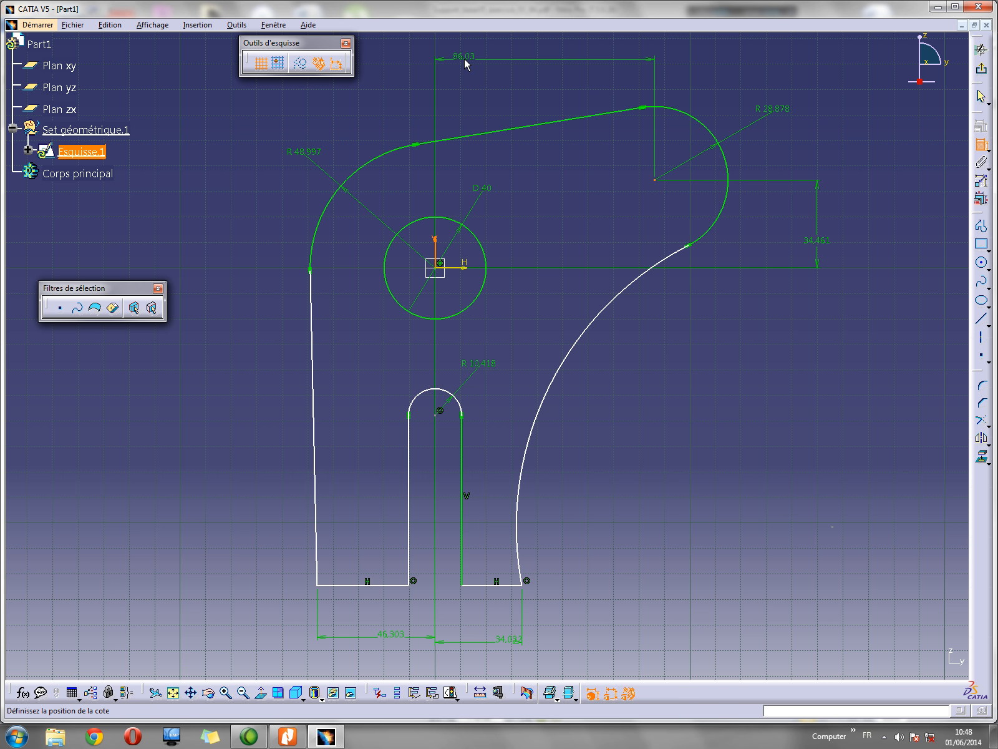
{"action": "left_click", "coordinate": [465, 62]}
Dimension the radius of the large concave arc on the profile's right side
{"action": "middle_click_drag", "start_coordinate": [555, 214], "coordinate": [555, 221]}
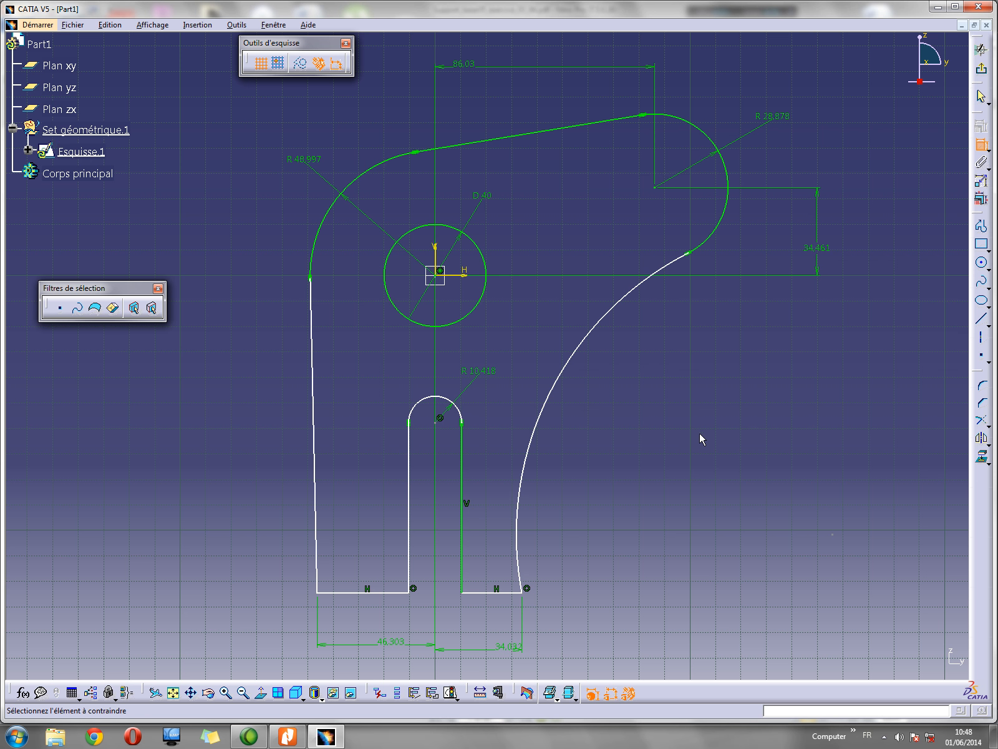
{"action": "left_click", "coordinate": [596, 340]}
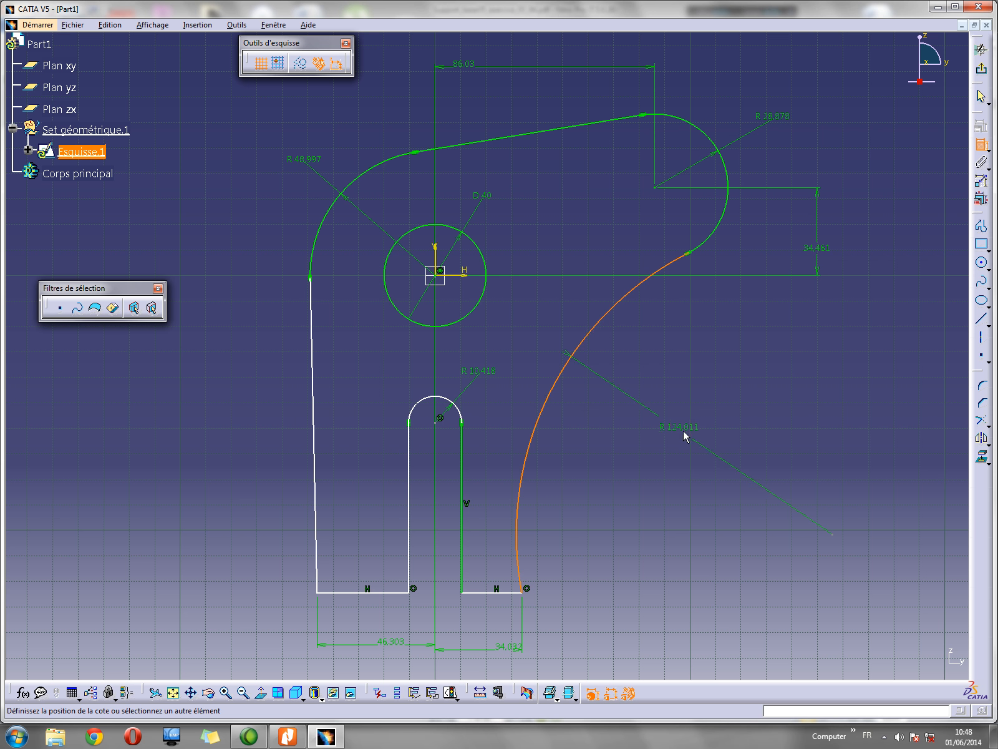
{"action": "left_click", "coordinate": [689, 430]}
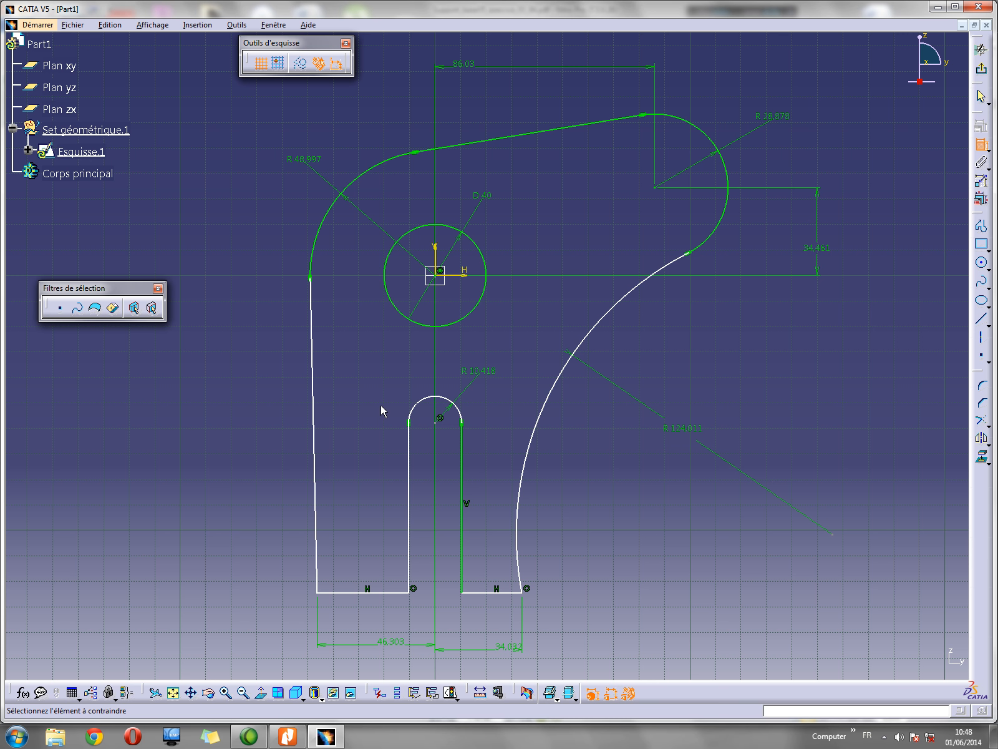
Check the overall height in Nitro Pro's Levier drawing and dimension the bottom-left edge's vertical distance from the horizontal axis in CATIA
{"action": "left_click", "coordinate": [289, 737]}
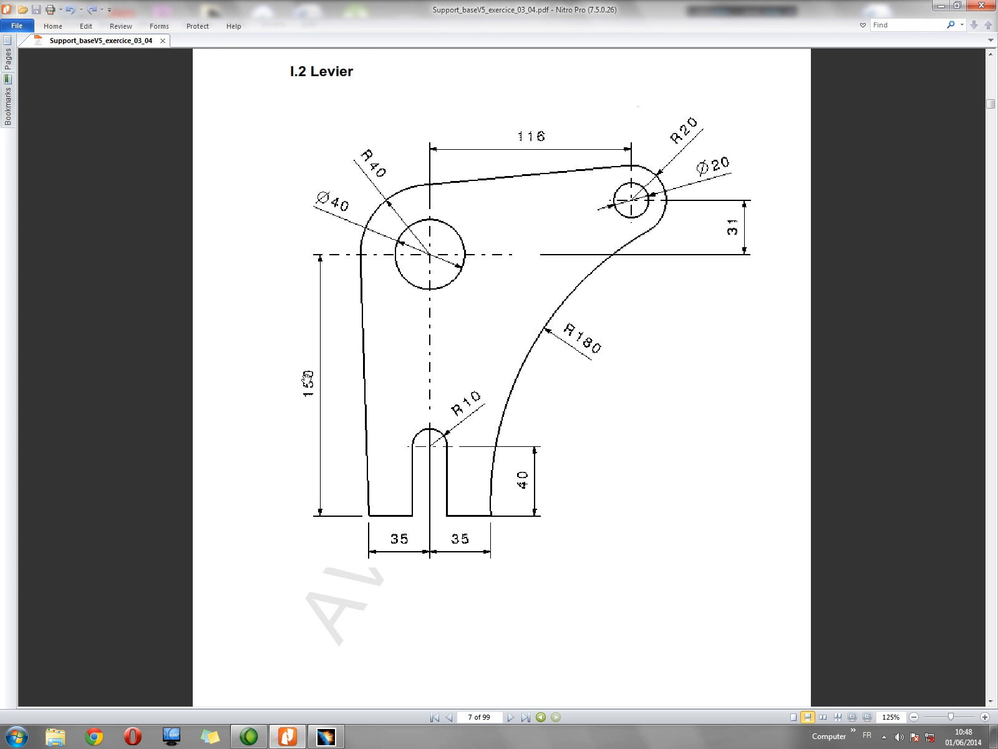
{"action": "left_click", "coordinate": [276, 737]}
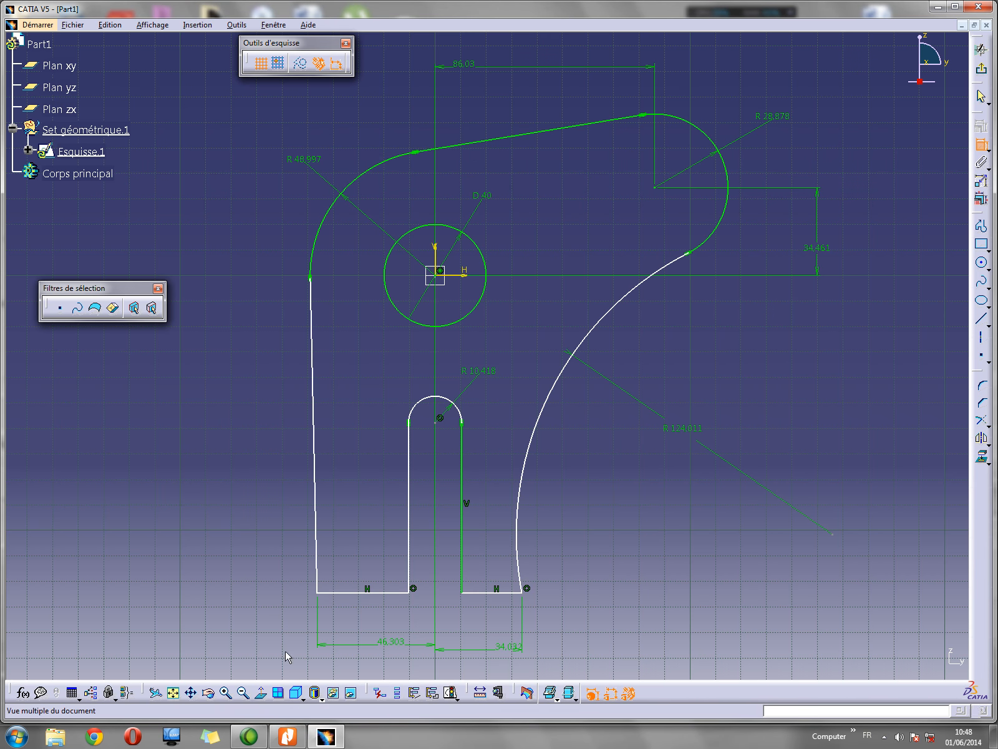
{"action": "left_click", "coordinate": [342, 593]}
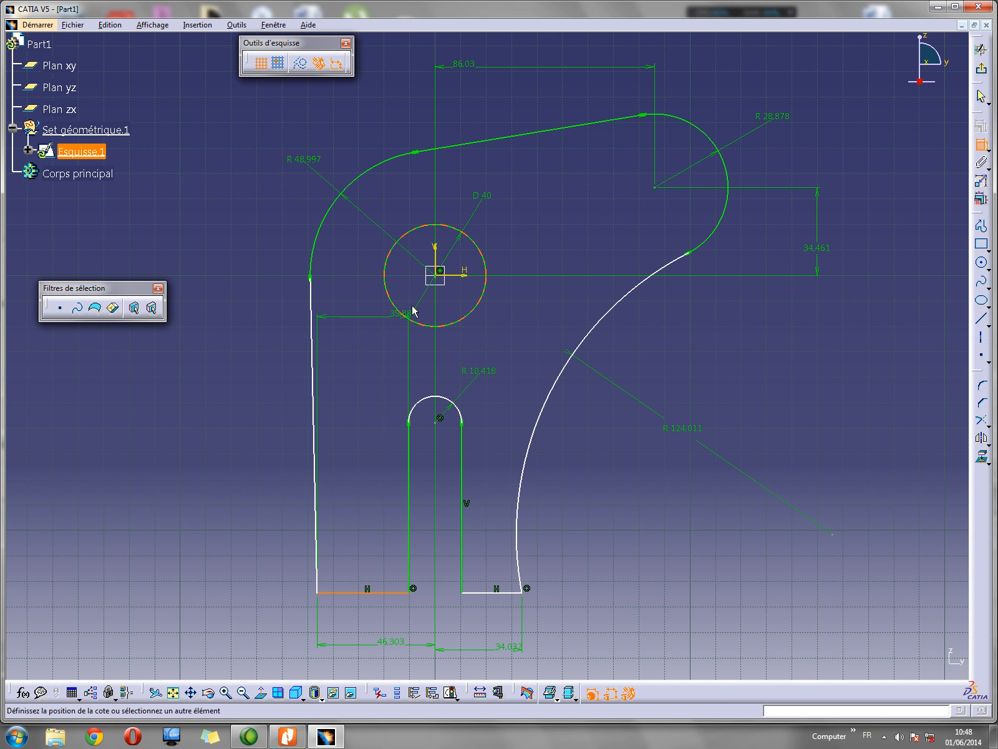
{"action": "left_click", "coordinate": [455, 275]}
{"action": "left_click", "coordinate": [212, 342]}
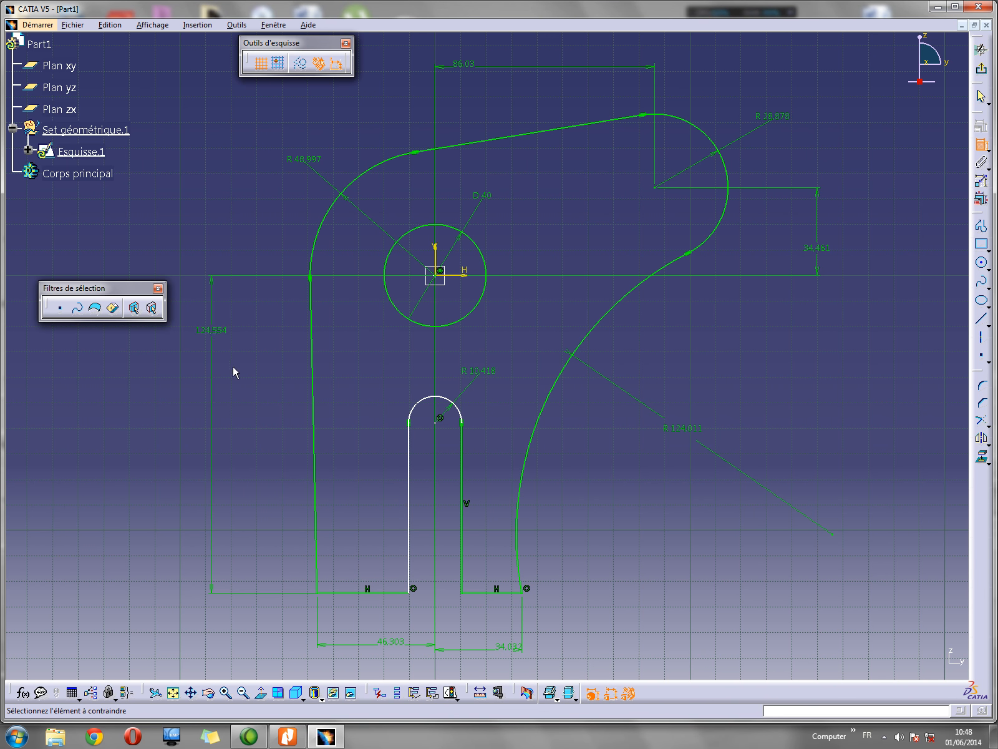
Test the freedom of the slot's left side by moving its lower endpoint outward along the bottom edge
{"action": "middle_click_drag", "start_coordinate": [448, 555], "coordinate": [512, 514]}
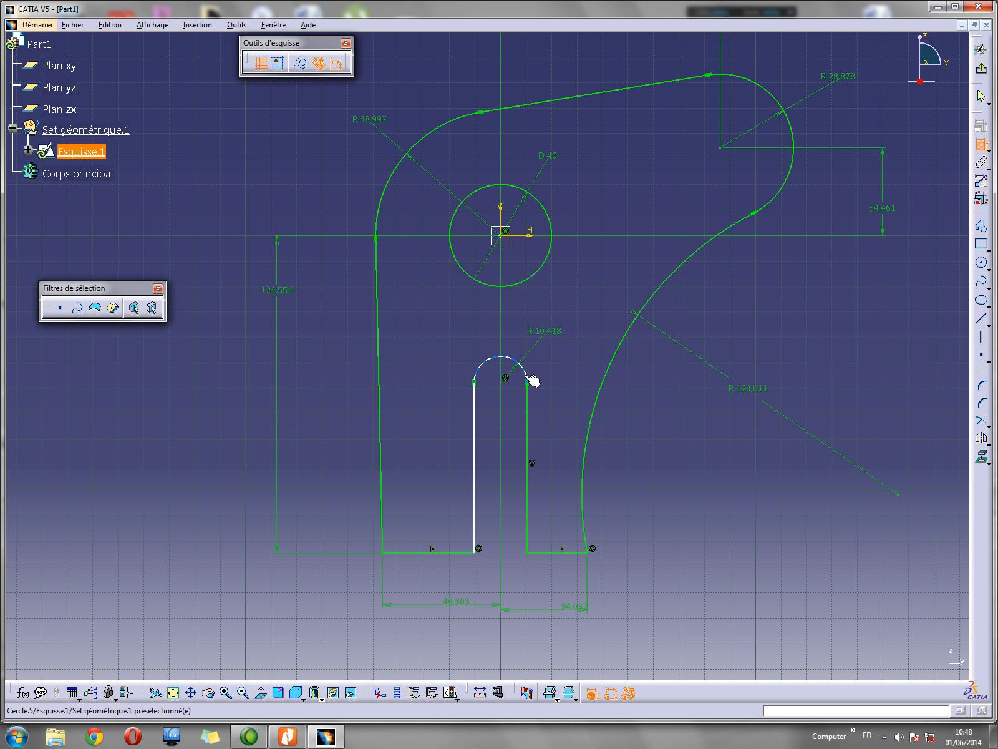
{"action": "left_click", "coordinate": [981, 145]}
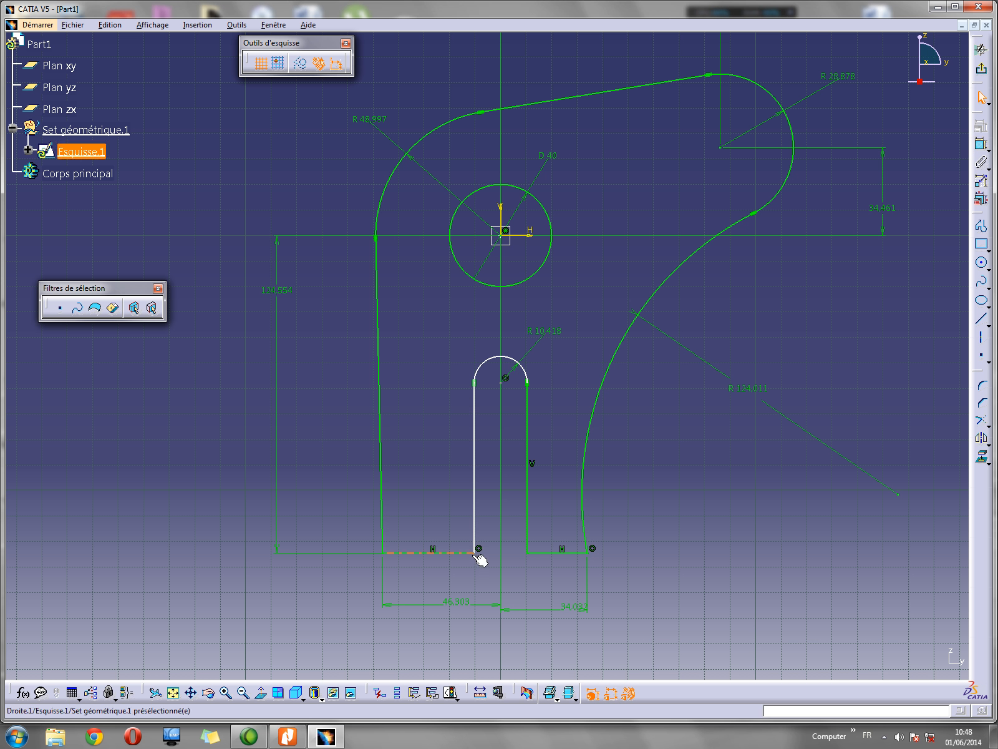
{"action": "mouse_move", "coordinate": [480, 559]}
{"action": "left_mouse_down"}
{"action": "mouse_move", "coordinate": [456, 562]}
{"action": "mouse_move", "coordinate": [438, 545]}
{"action": "mouse_move", "coordinate": [463, 549]}
{"action": "left_mouse_up"}
{"action": "left_click", "coordinate": [527, 481]}
{"action": "left_click", "coordinate": [451, 492]}
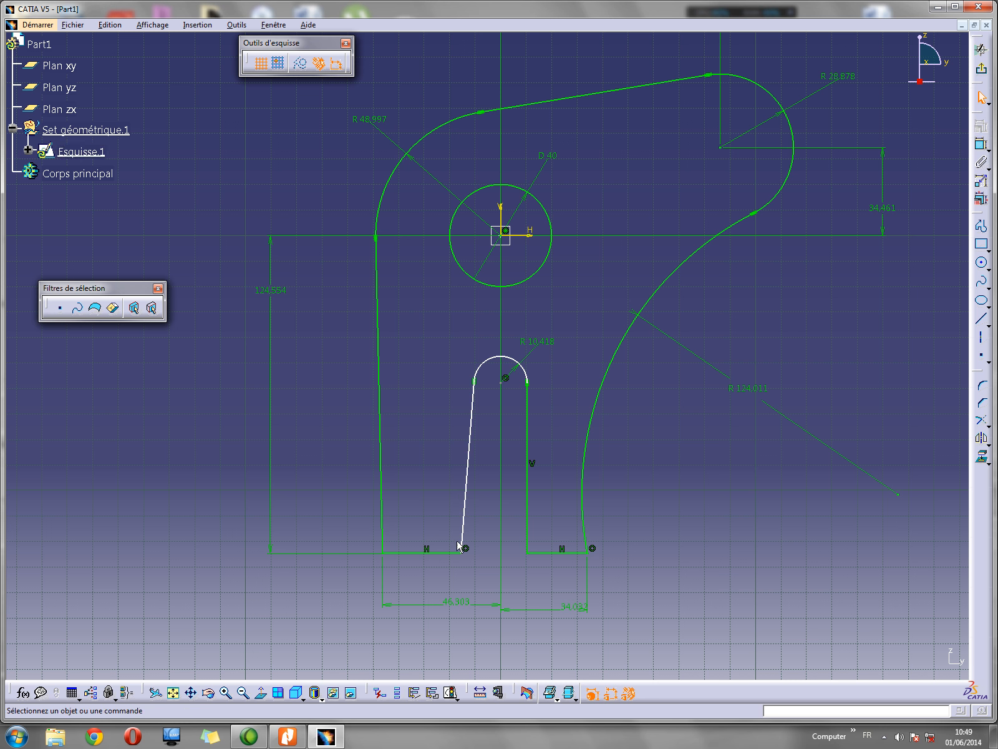
{"action": "left_click_drag", "start_coordinate": [469, 555], "coordinate": [448, 555]}
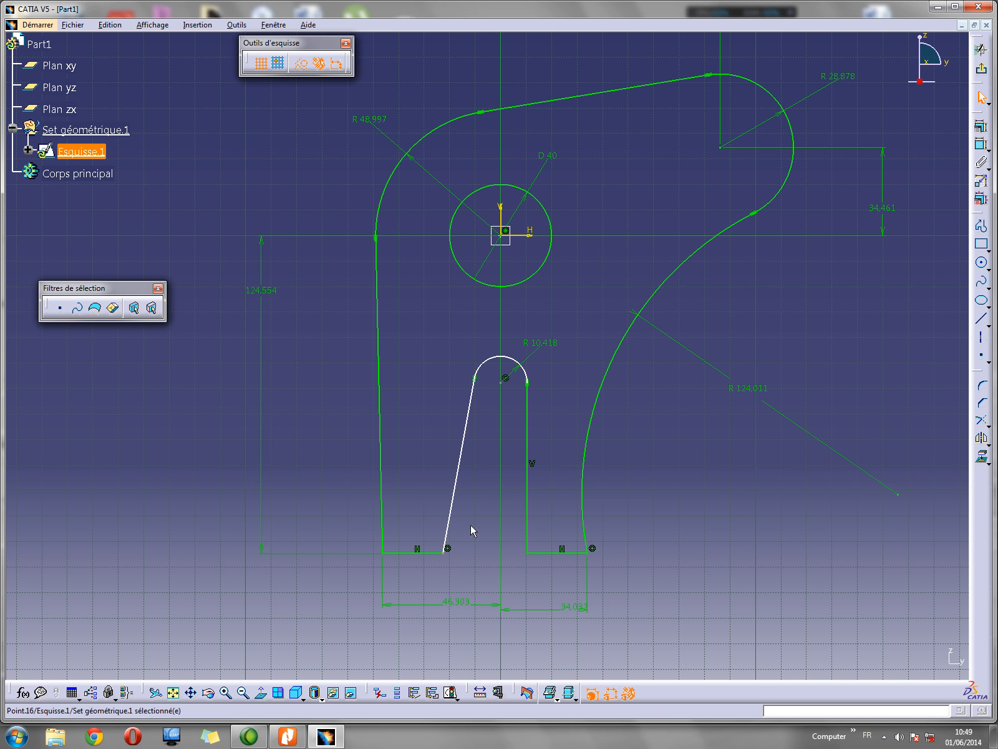
Constrain the slot's left side to vertical and shorten the slot by moving its arc centre down the vertical axis
{"action": "right_click", "coordinate": [457, 476]}
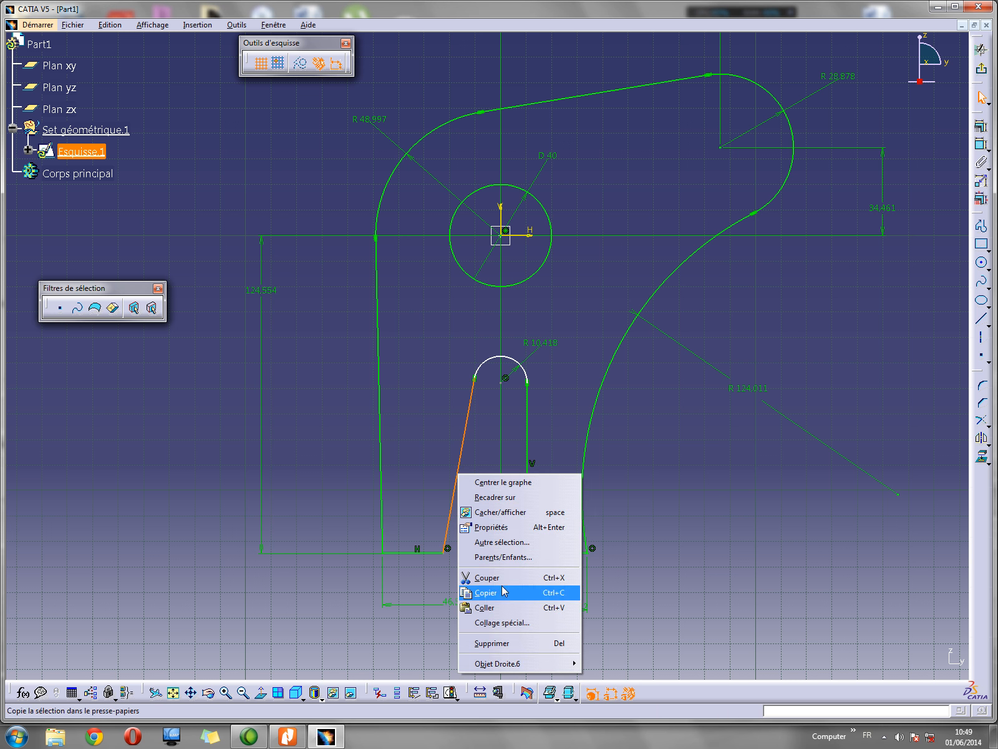
{"action": "mouse_move", "coordinate": [523, 670]}
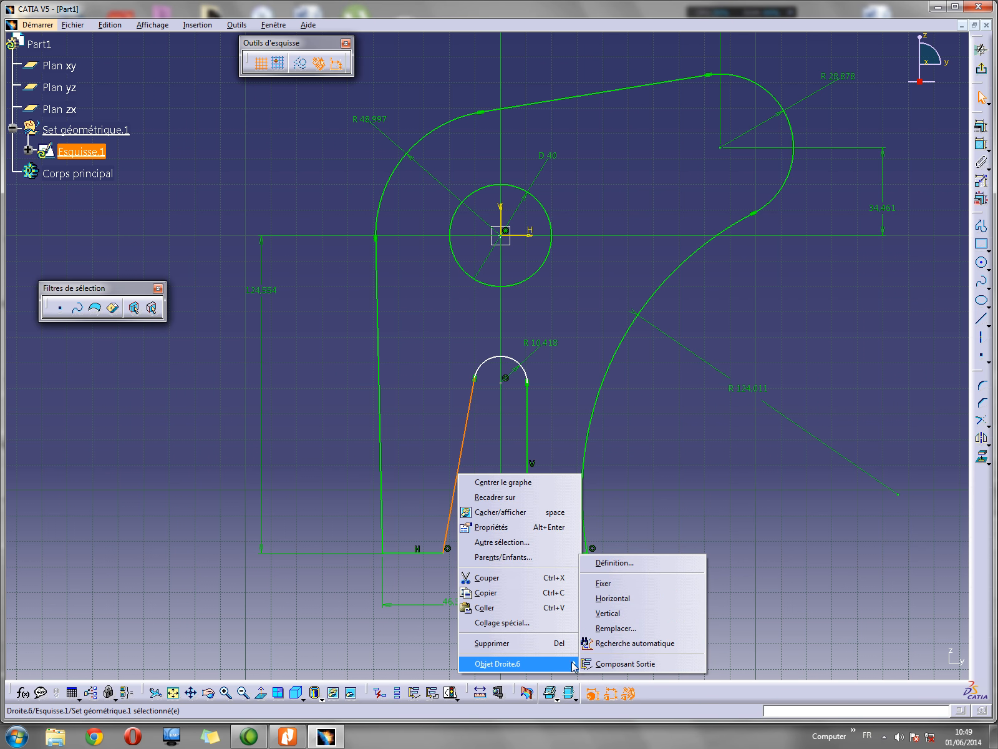
{"action": "left_click", "coordinate": [615, 614]}
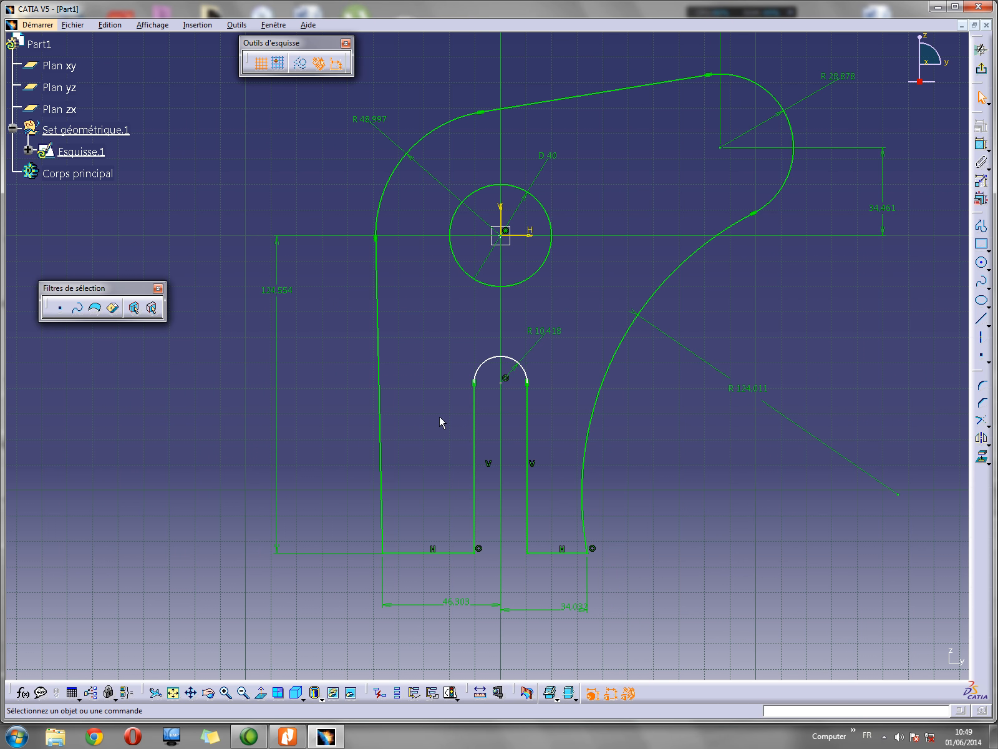
{"action": "left_click_drag", "start_coordinate": [501, 388], "coordinate": [503, 427]}
{"action": "left_click", "coordinate": [635, 486]}
Check the slot height in Nitro Pro's Levier drawing and dimension the slot arc centre's vertical distance from the bottom-right edge in CATIA
{"action": "left_click", "coordinate": [287, 736]}
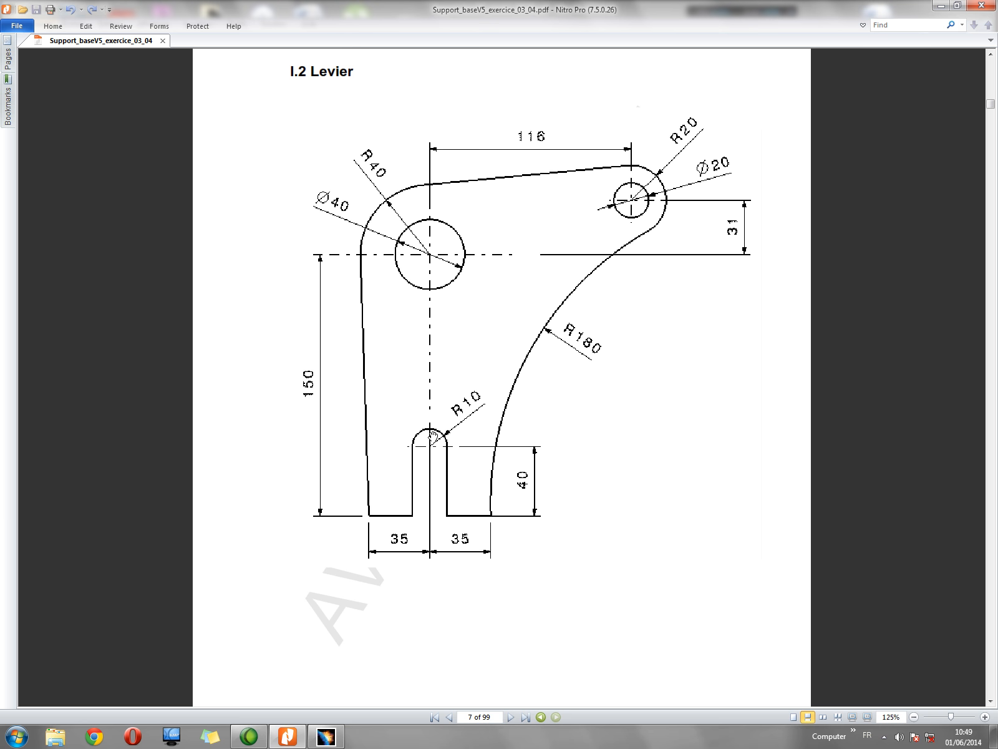
{"action": "left_click", "coordinate": [287, 736]}
{"action": "left_click", "coordinate": [983, 145]}
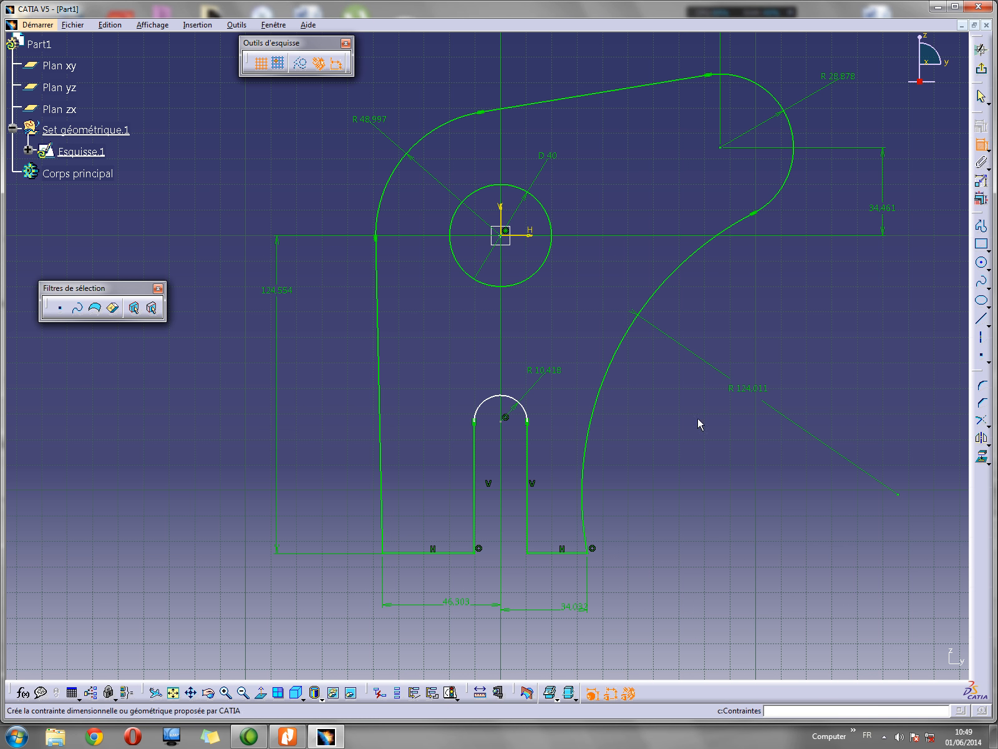
{"action": "left_click", "coordinate": [549, 552]}
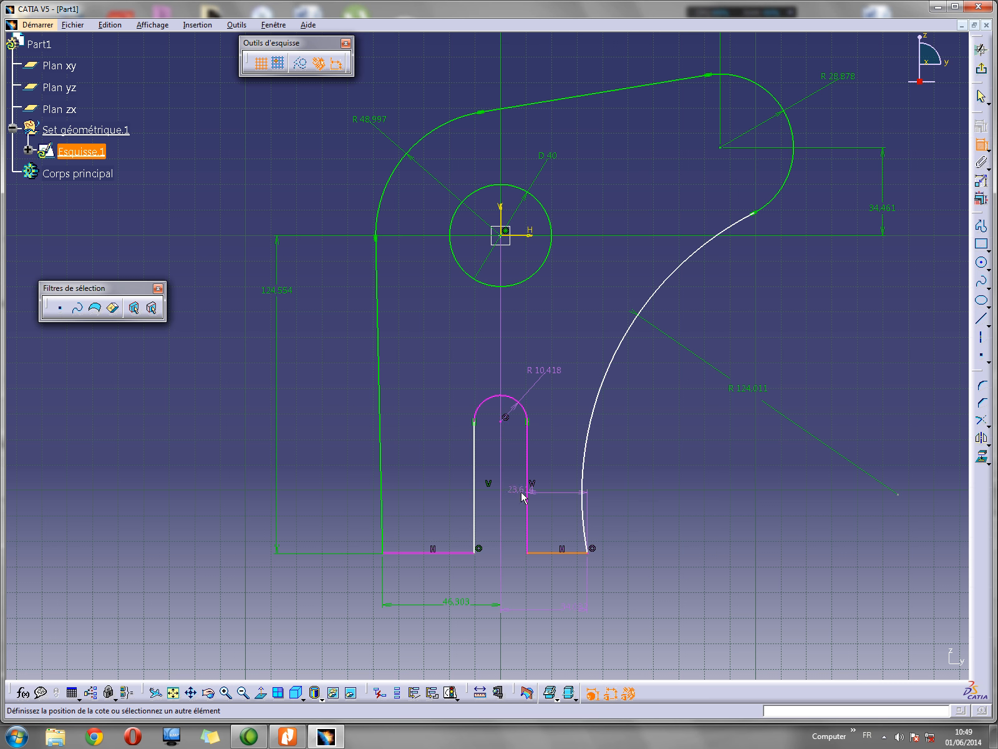
{"action": "left_click", "coordinate": [504, 422]}
{"action": "left_click", "coordinate": [649, 468]}
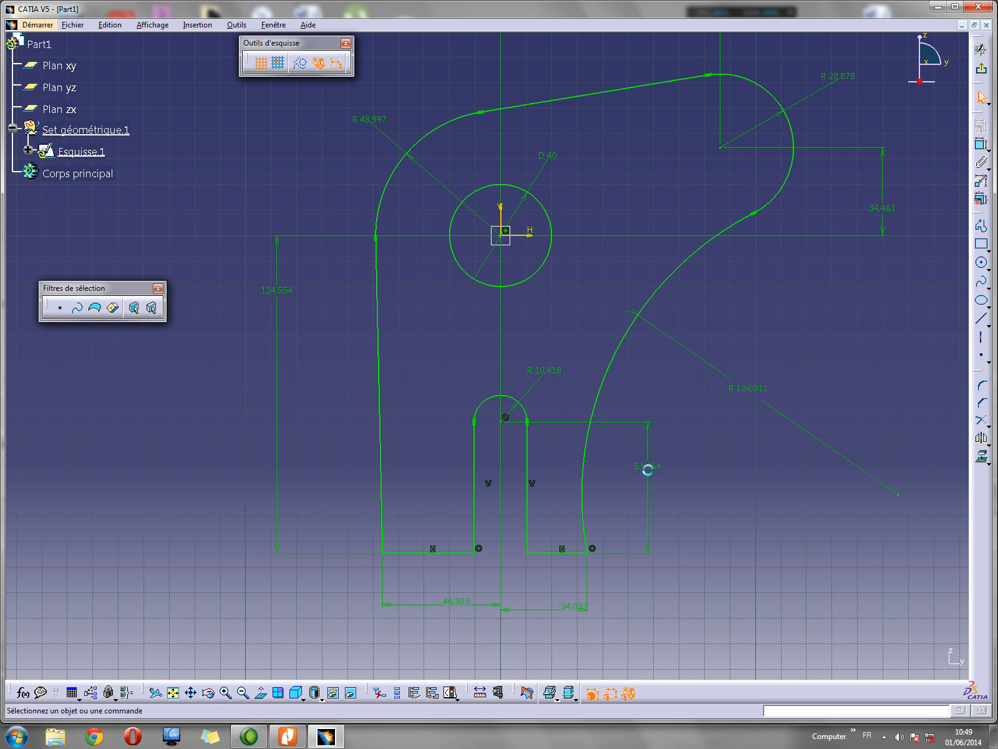
Check the sketch's solving status for remaining degrees of freedom
{"action": "middle_click_drag", "start_coordinate": [517, 451], "coordinate": [505, 495], "text": "ctrl"}
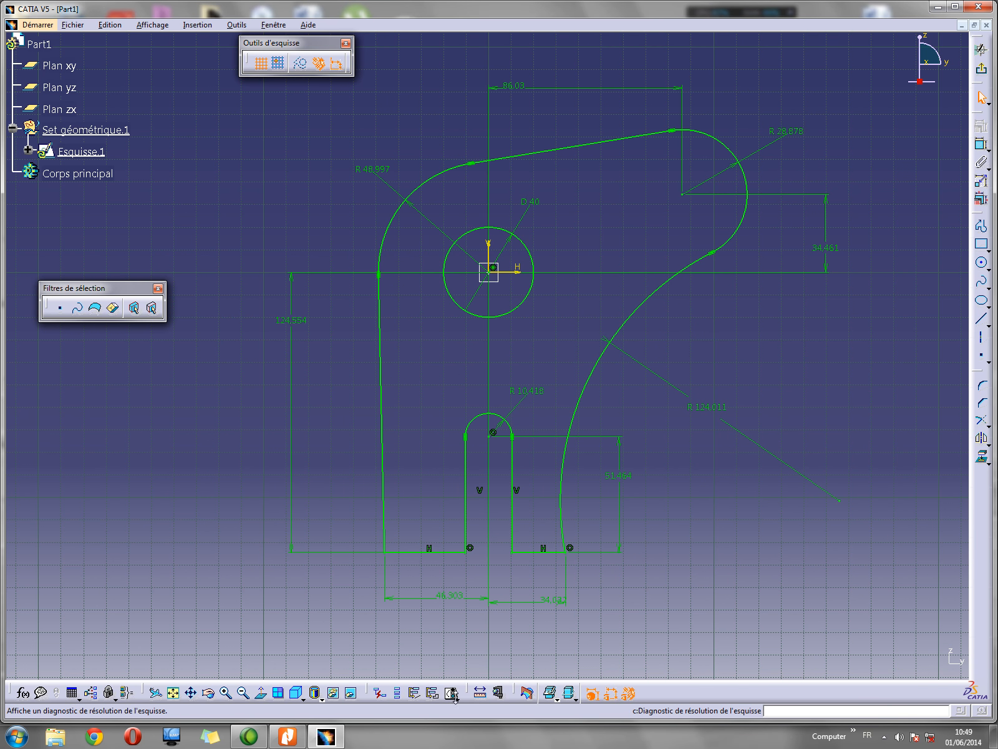
{"action": "left_click", "coordinate": [451, 693]}
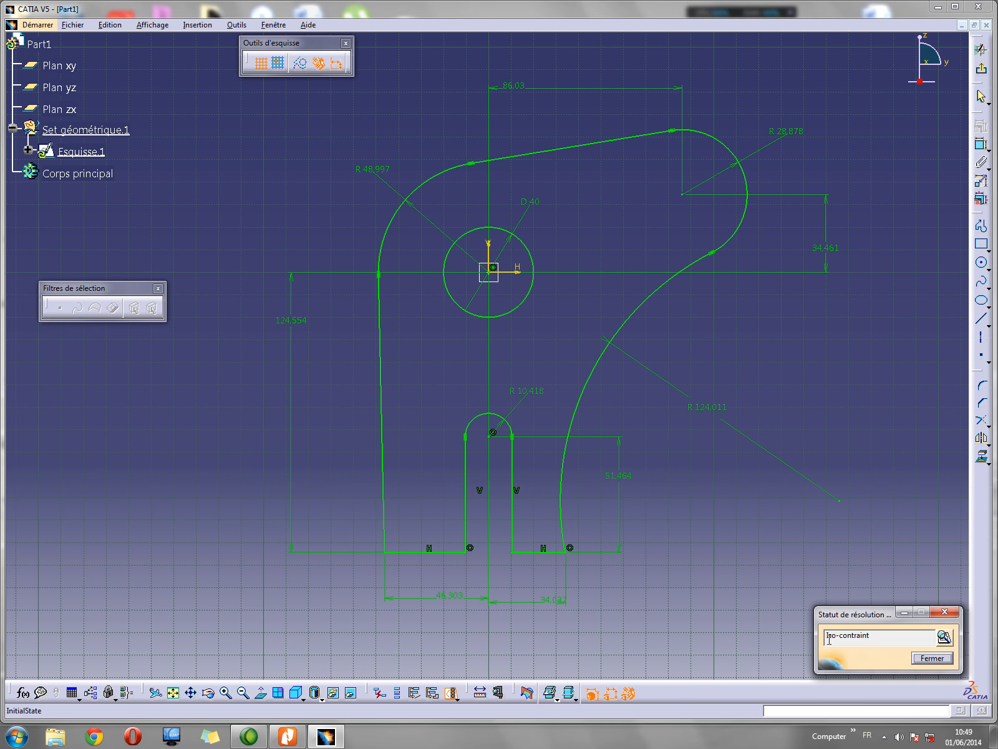
{"action": "left_click", "coordinate": [929, 657]}
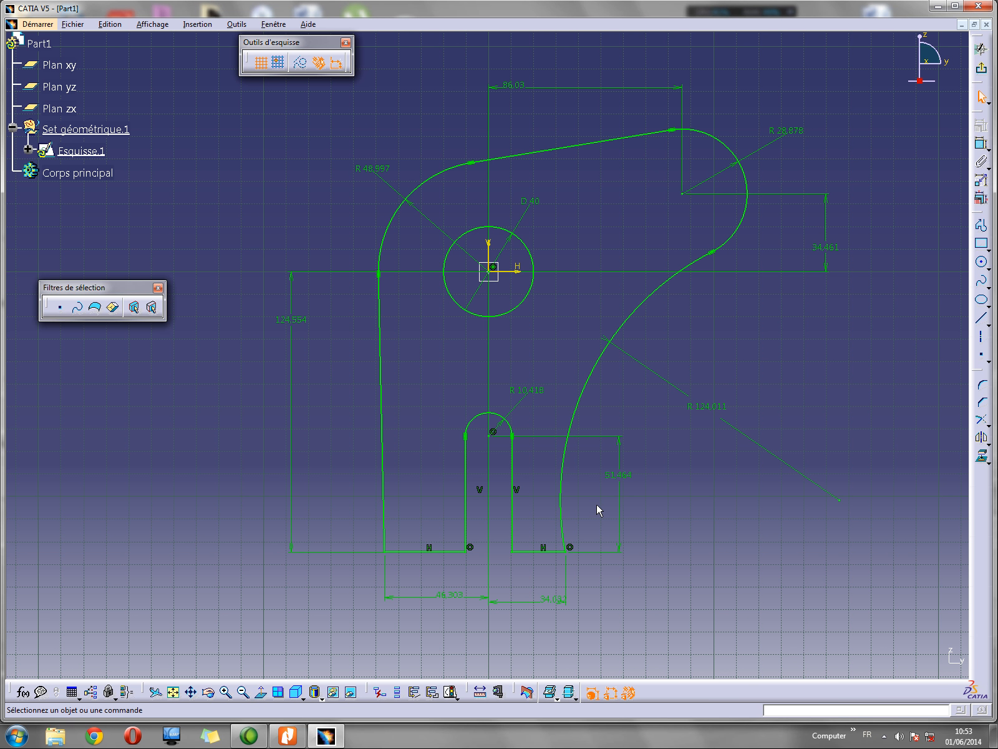
Set the slot arc centre's height above the bottom edge to 40 mm, checking the value in Nitro Pro's drawing
{"action": "double_click", "coordinate": [625, 477]}
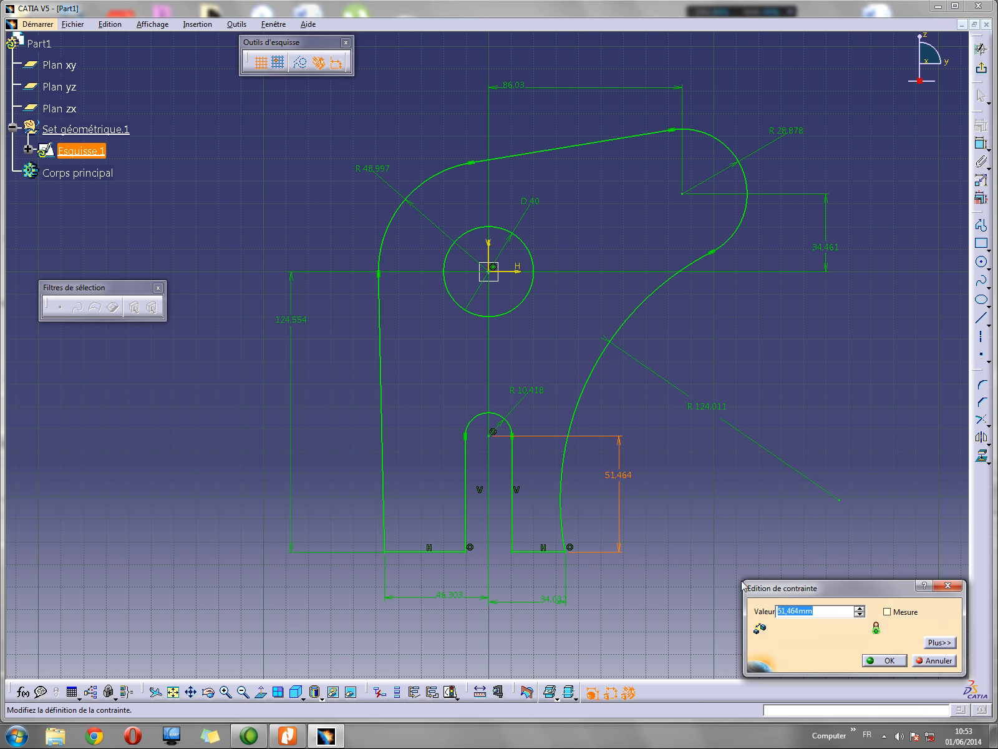
{"action": "left_click", "coordinate": [284, 739]}
{"action": "left_click", "coordinate": [284, 739]}
{"action": "type", "text": "40"}
{"action": "key", "text": "Return"}
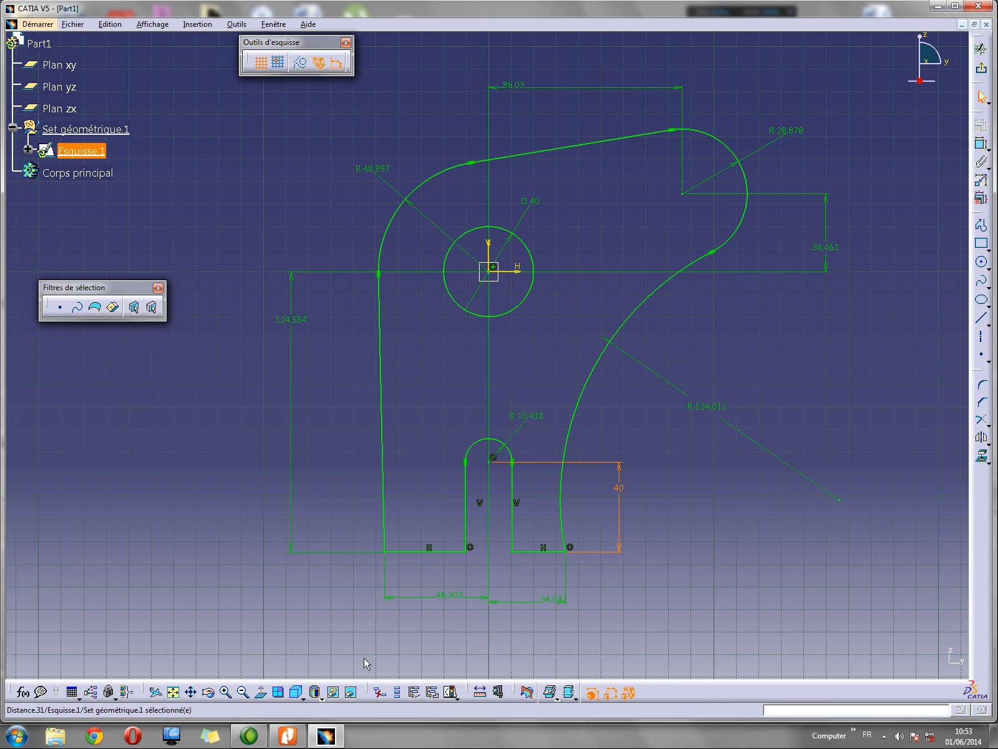
Check the slot radius in Nitro Pro's drawing and set the slot arc's radius to 10 mm in CATIA
{"action": "left_click", "coordinate": [278, 741]}
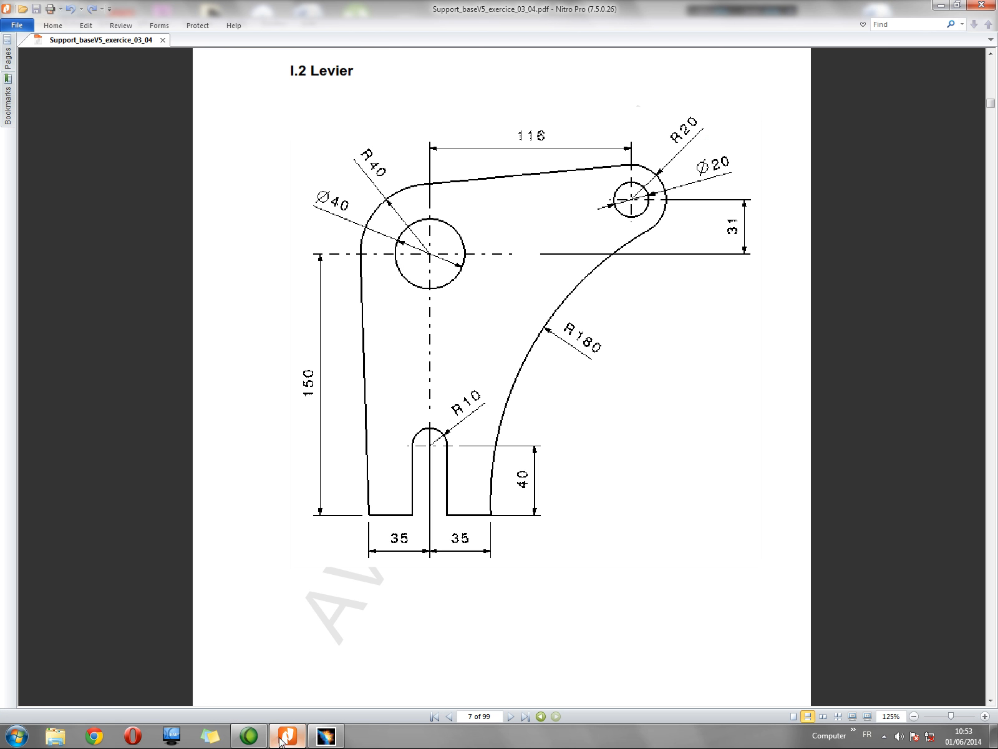
{"action": "left_click", "coordinate": [280, 741]}
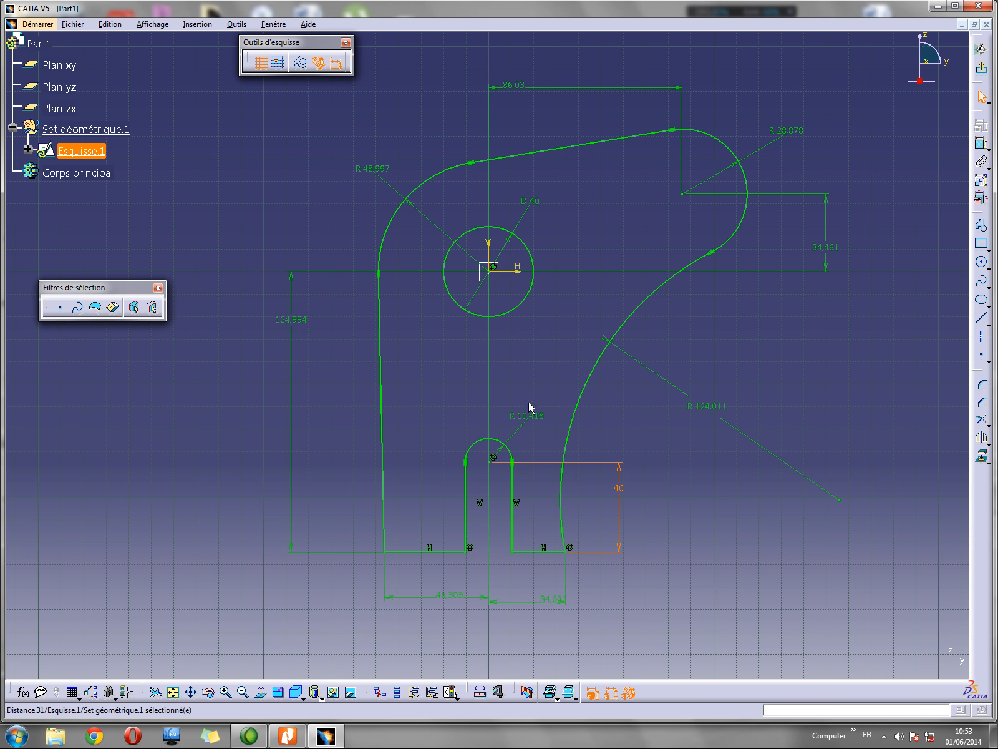
{"action": "double_click", "coordinate": [532, 418]}
{"action": "type", "text": "10"}
{"action": "key", "text": "Return"}
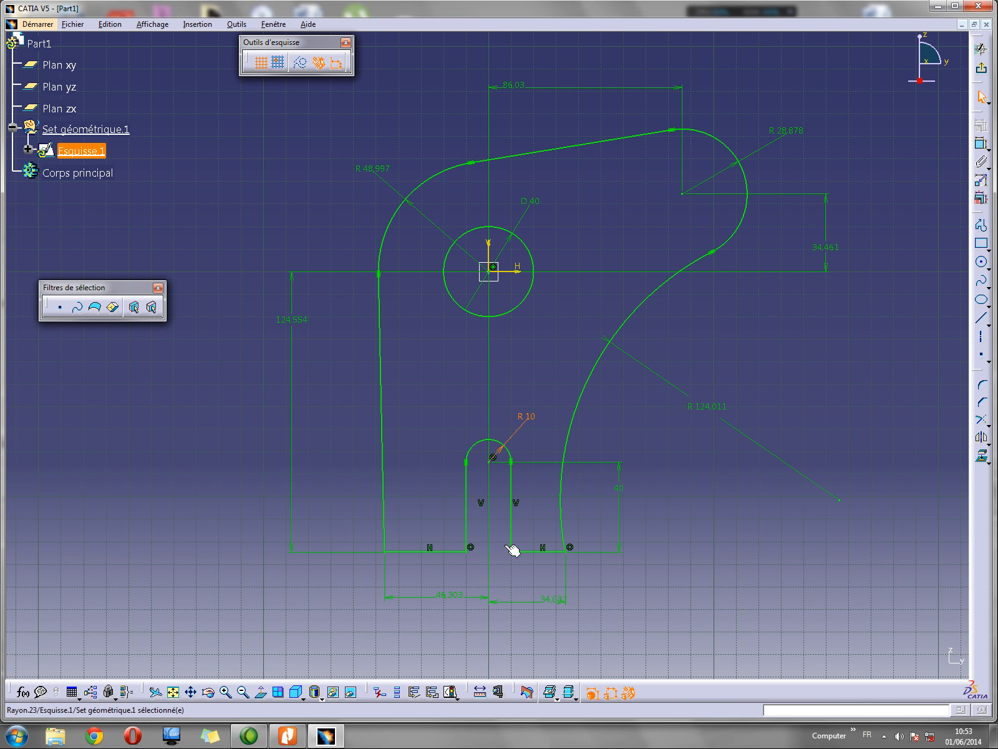
Set the horizontal distances from the vertical axis to both outer bottom corners to 35 mm each
{"action": "double_click", "coordinate": [463, 593]}
{"action": "type", "text": "35"}
{"action": "key", "text": "Return"}
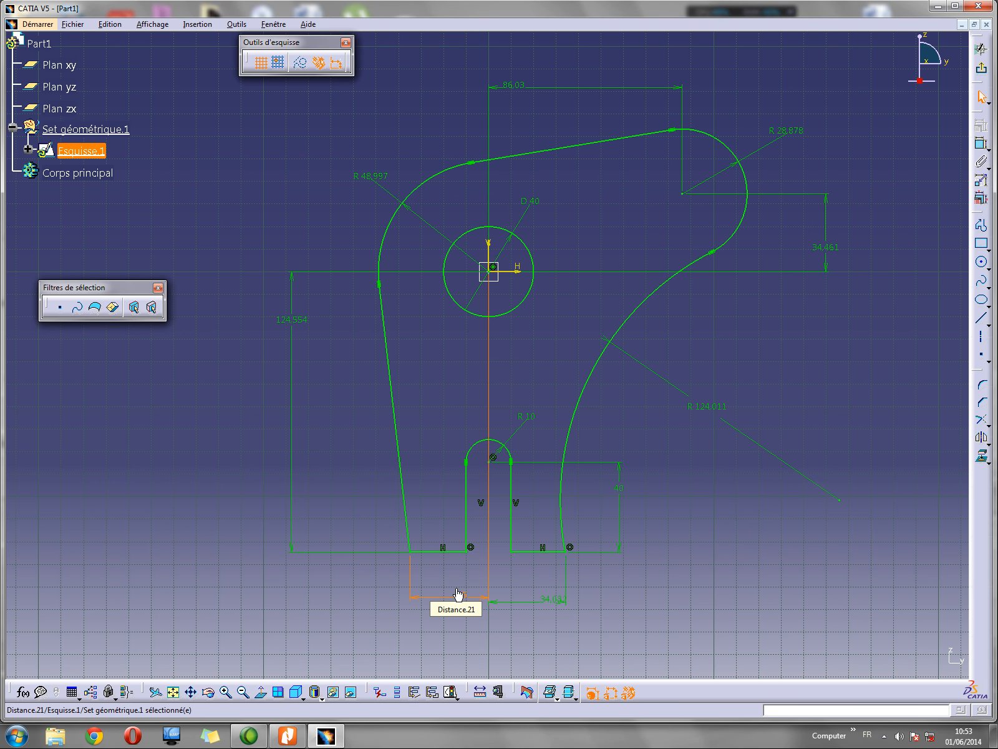
{"action": "double_click", "coordinate": [548, 605]}
{"action": "type", "text": "35"}
{"action": "key", "text": "Return"}
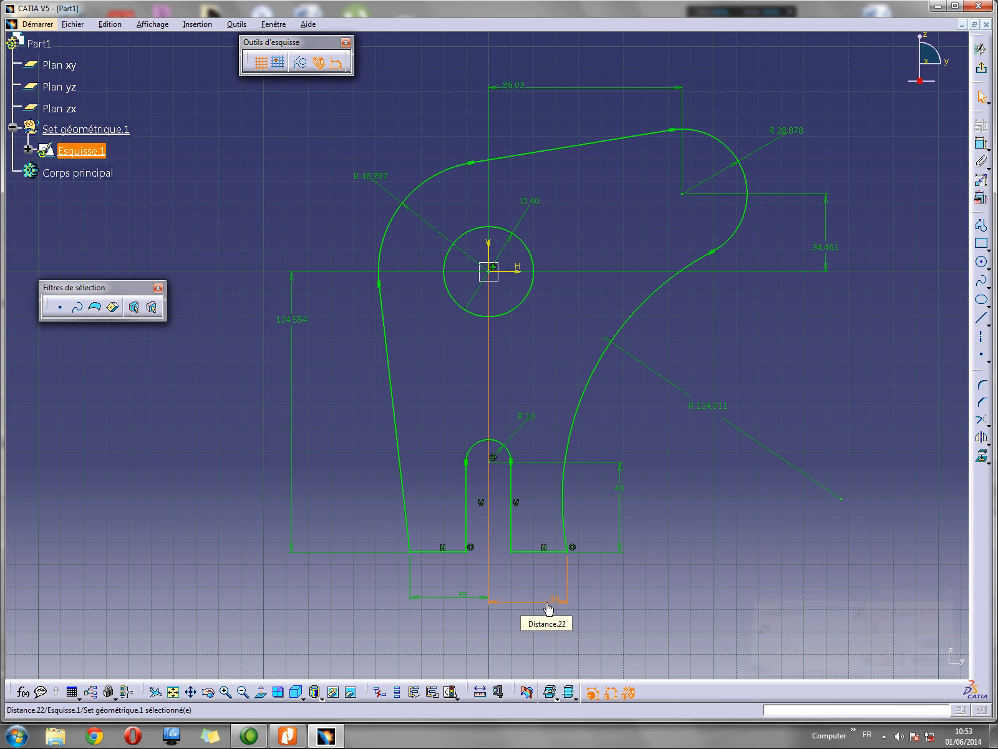
Set the bottom edge's vertical distance from the horizontal axis to 150 mm
{"action": "double_click", "coordinate": [289, 318]}
{"action": "type", "text": "150"}
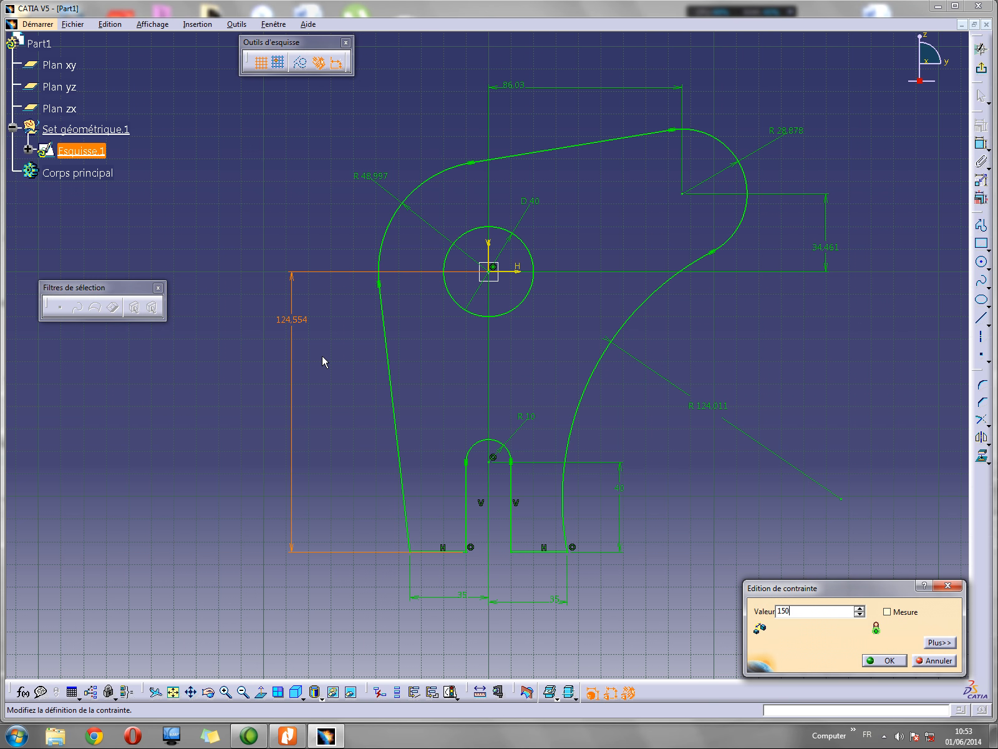
{"action": "key", "text": "Return"}
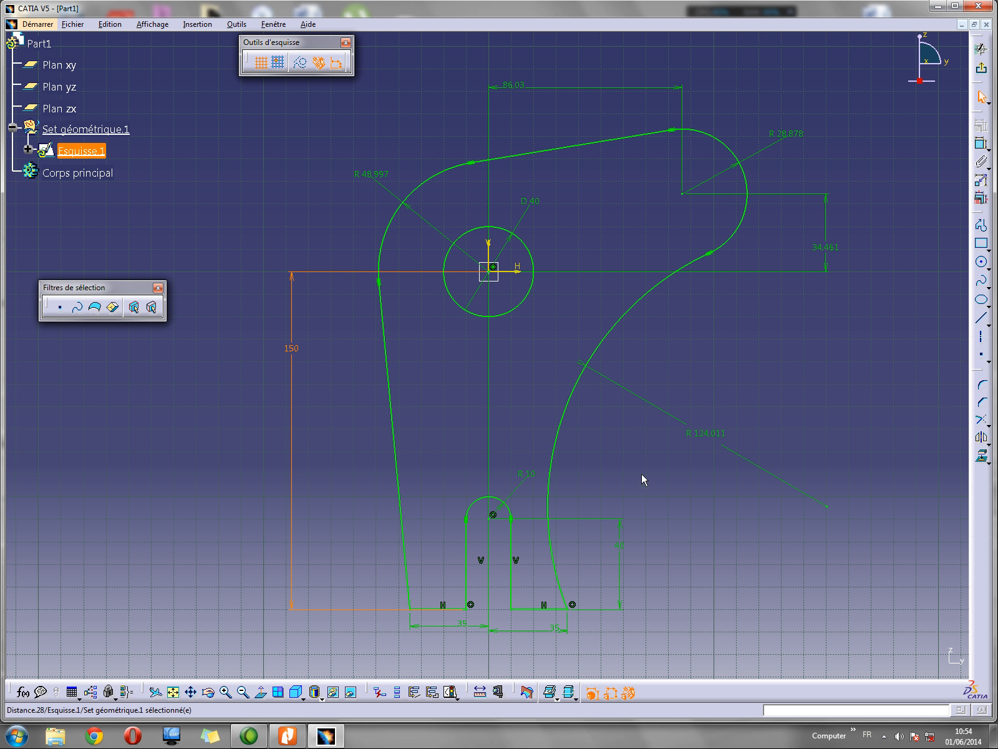
Check the concave arc's radius in Nitro Pro's drawing and set the large concave arc to 180 mm radius in CATIA
{"action": "left_click", "coordinate": [296, 736]}
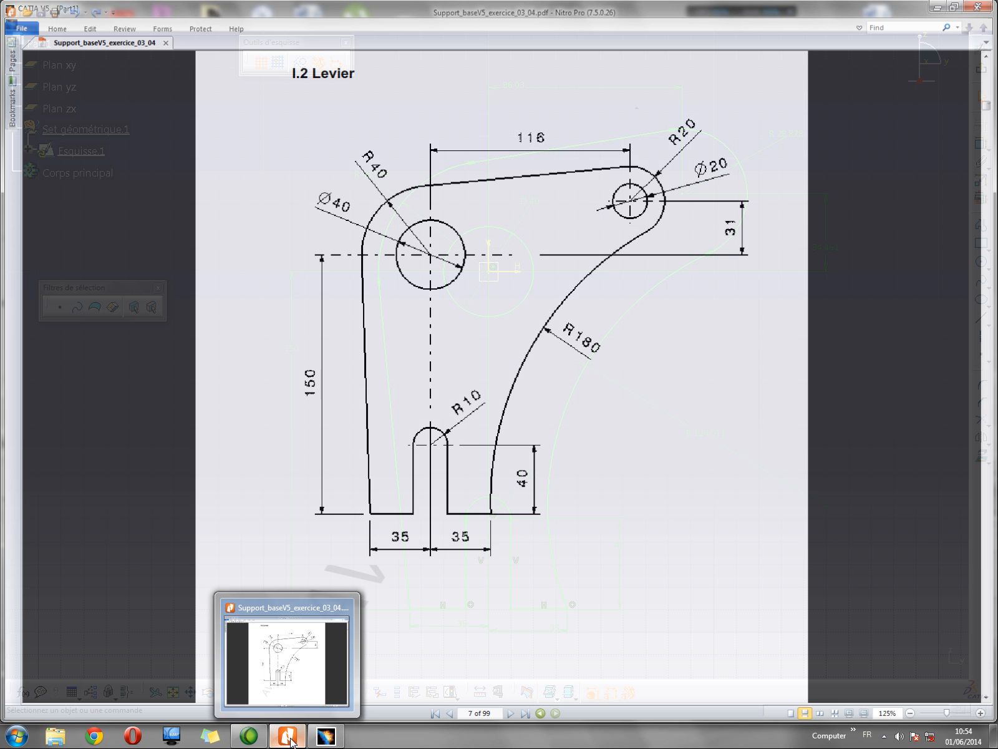
{"action": "left_click", "coordinate": [326, 735]}
{"action": "double_click", "coordinate": [707, 439]}
{"action": "type", "text": "180"}
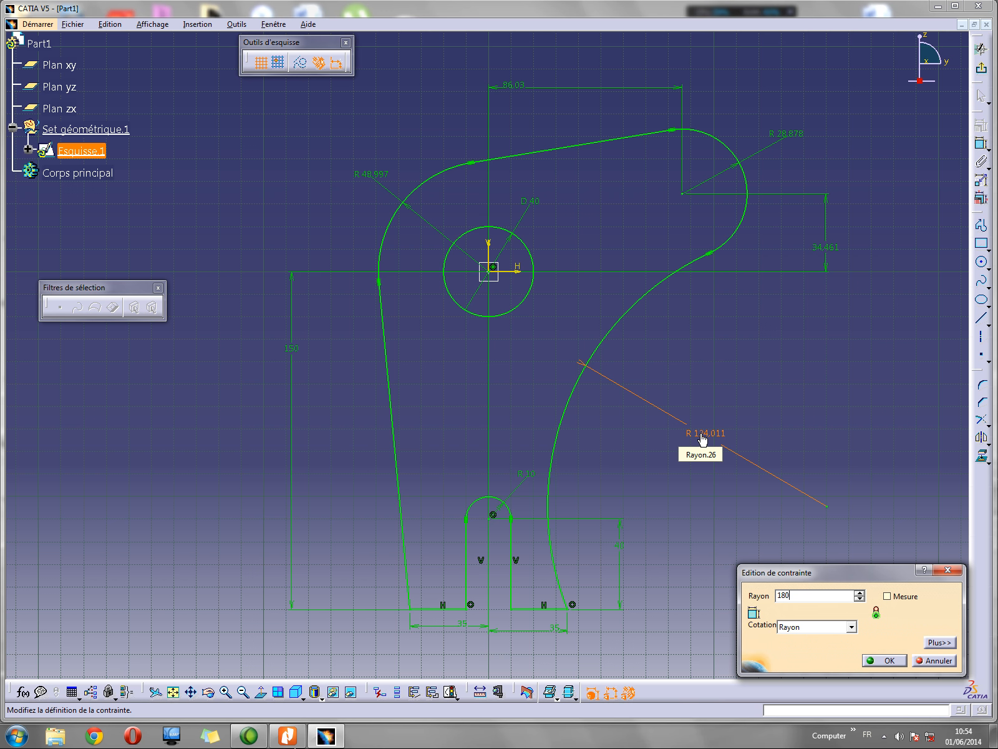
{"action": "key", "text": "Return"}
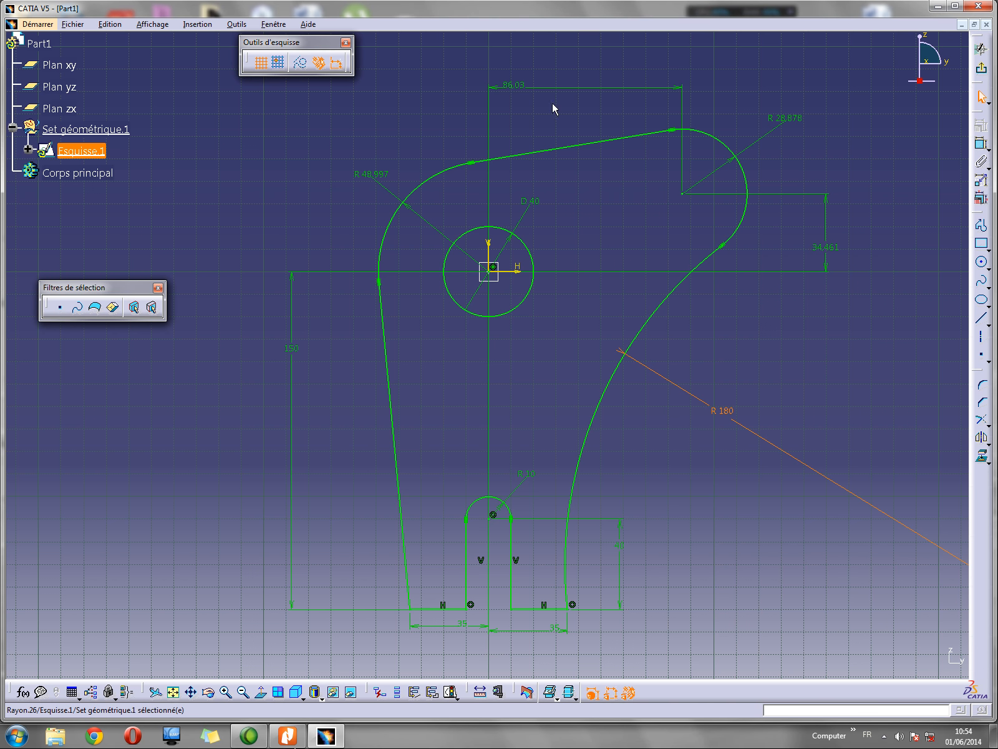
Set the upper-left arc's radius to 40 mm and the upper-right arc centre's horizontal distance from the vertical axis to 116 mm
{"action": "double_click", "coordinate": [373, 174]}
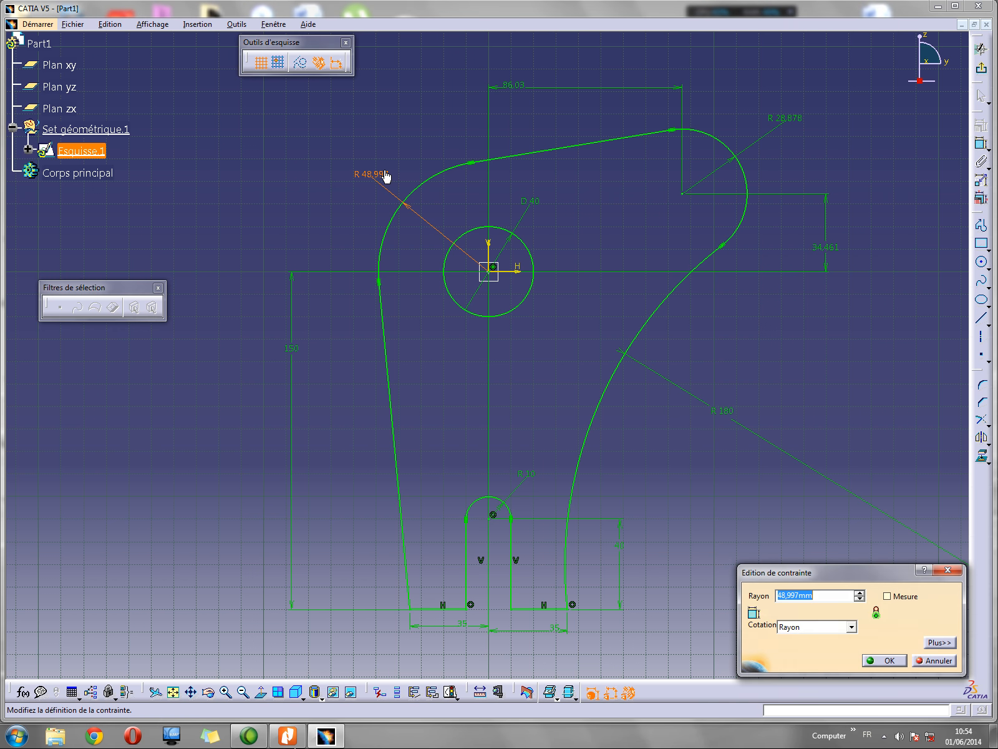
{"action": "type", "text": "40"}
{"action": "key", "text": "Return"}
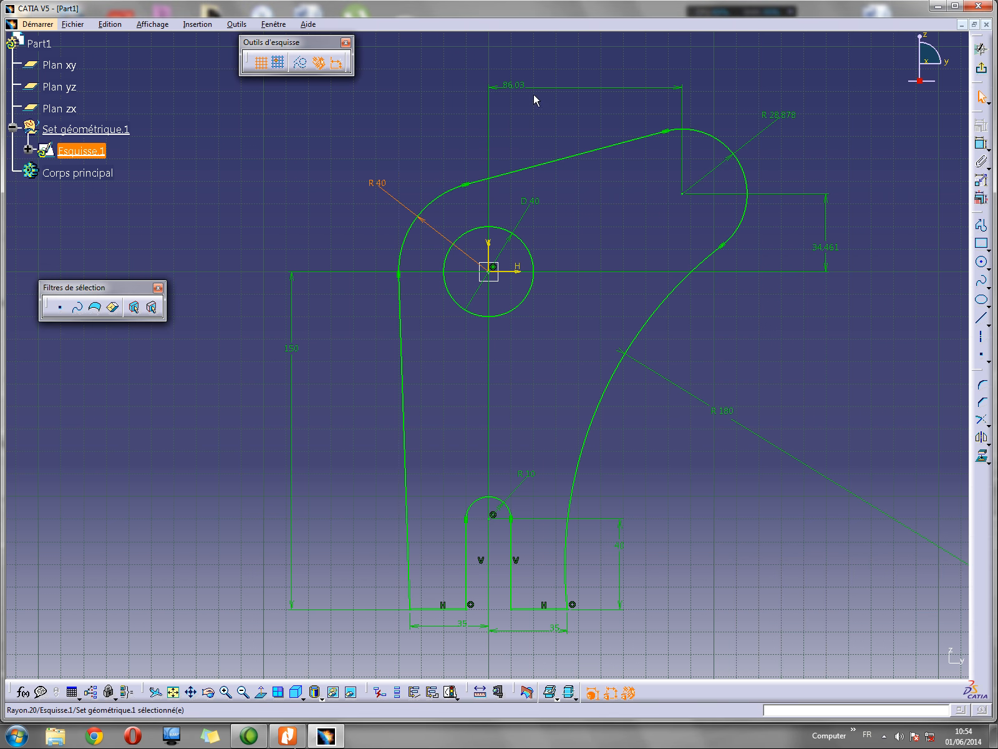
{"action": "double_click", "coordinate": [519, 85]}
{"action": "type", "text": "11"}
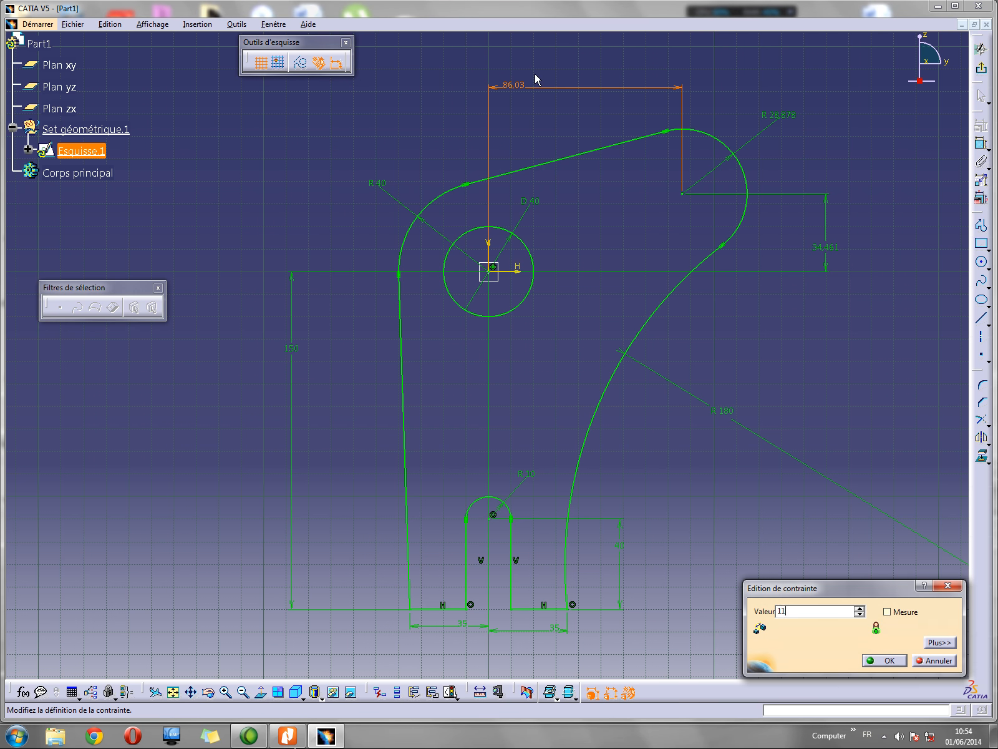
{"action": "type", "text": "6"}
{"action": "key", "text": "Return"}
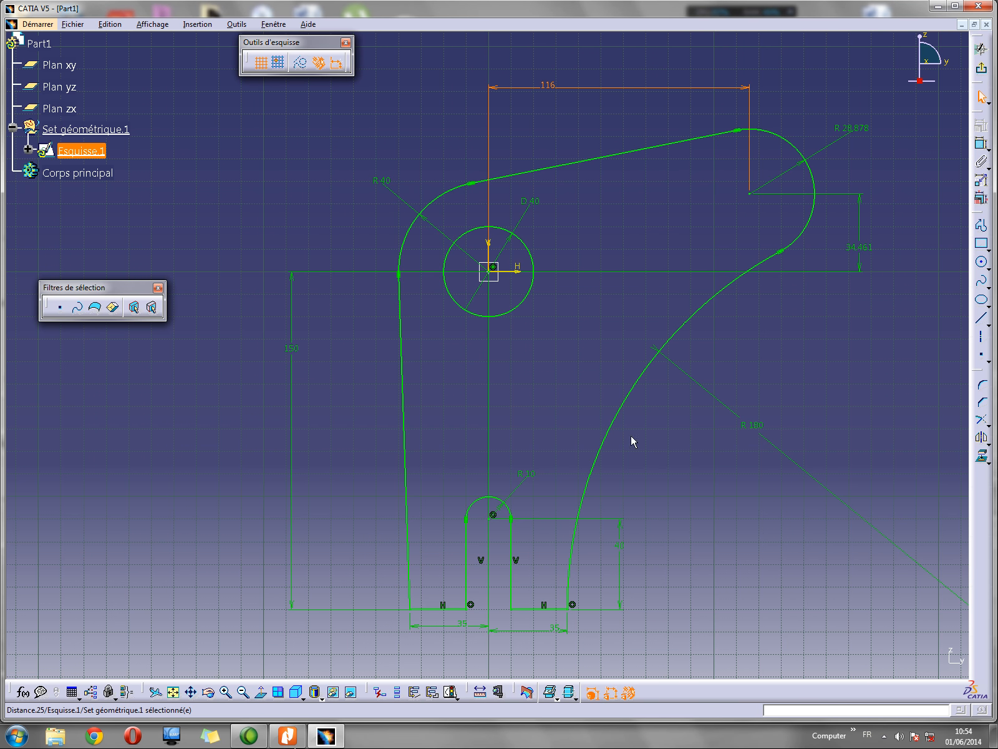
Consult Nitro Pro's drawing and set the upper-right arc's radius to 31 mm in CATIA
{"action": "left_click", "coordinate": [296, 740]}
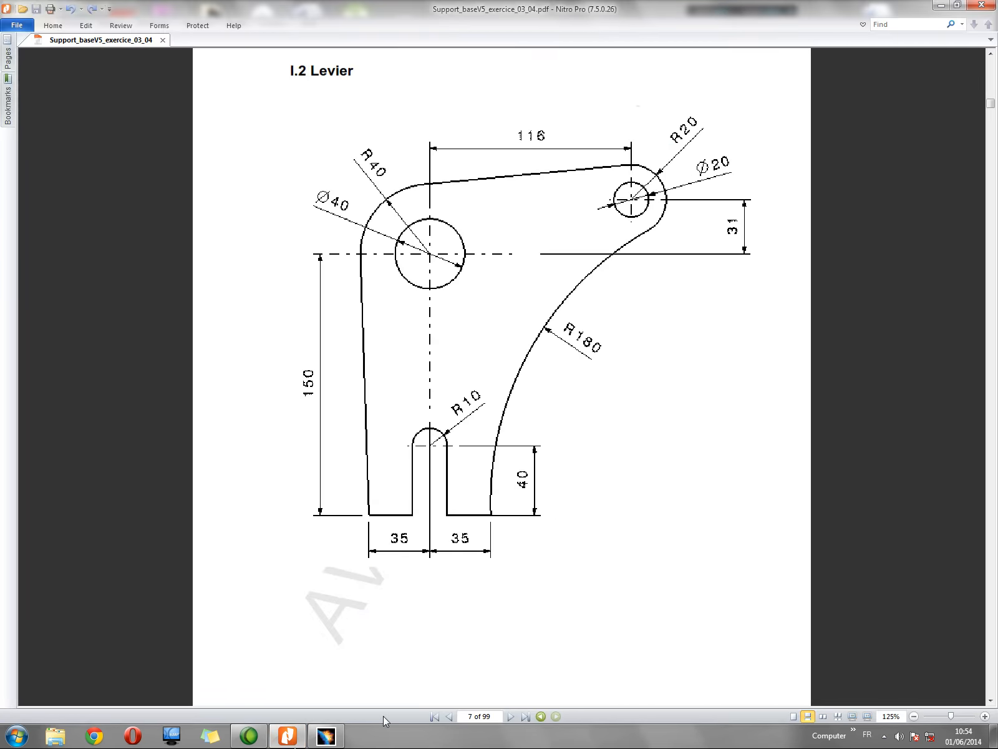
{"action": "left_click", "coordinate": [325, 737]}
{"action": "double_click", "coordinate": [860, 128]}
{"action": "type", "text": "31"}
{"action": "key", "text": "Return"}
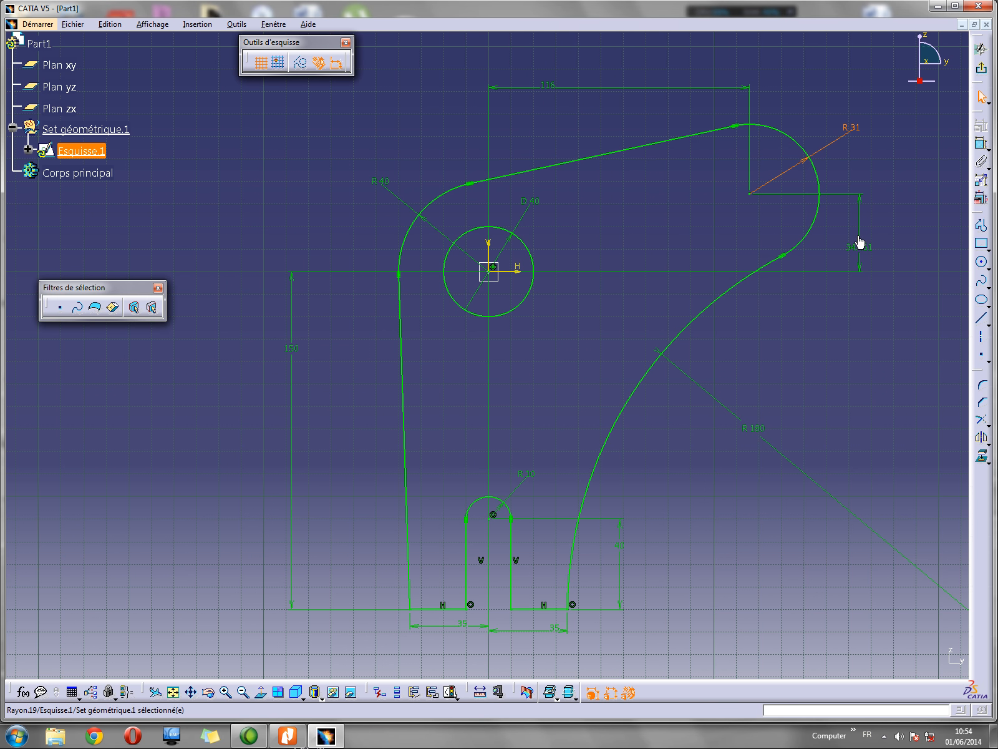
Set the upper-right arc's radius to 20 mm and its centre's vertical distance from the horizontal axis to 31 mm
{"action": "double_click", "coordinate": [854, 127]}
{"action": "key", "text": "Return"}
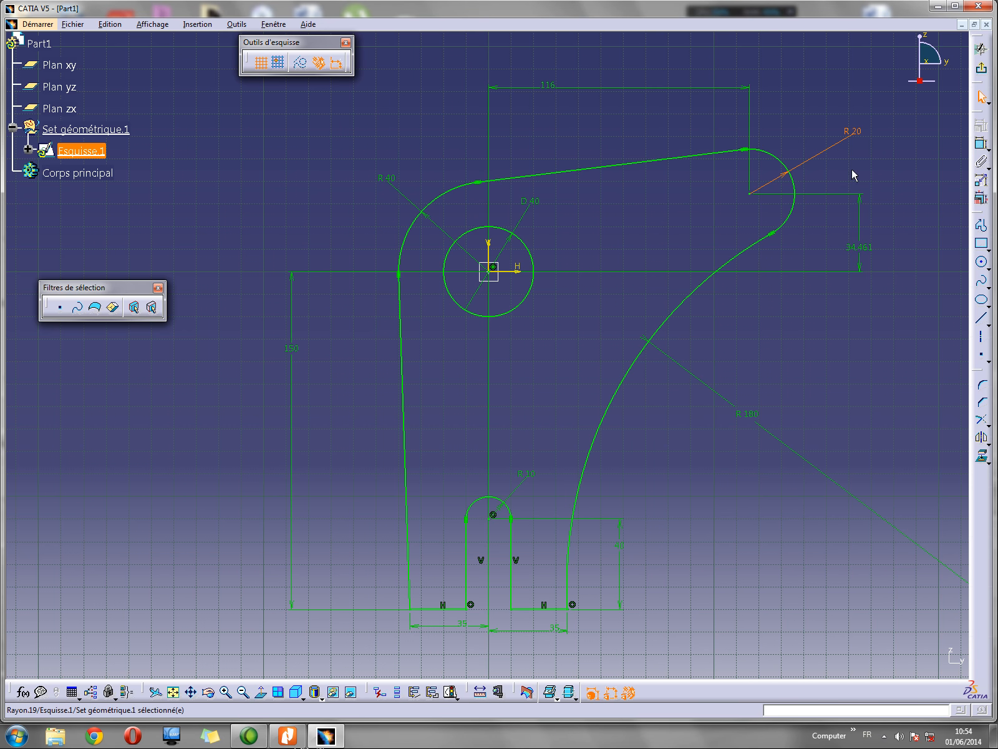
{"action": "double_click", "coordinate": [863, 251]}
{"action": "type", "text": "31"}
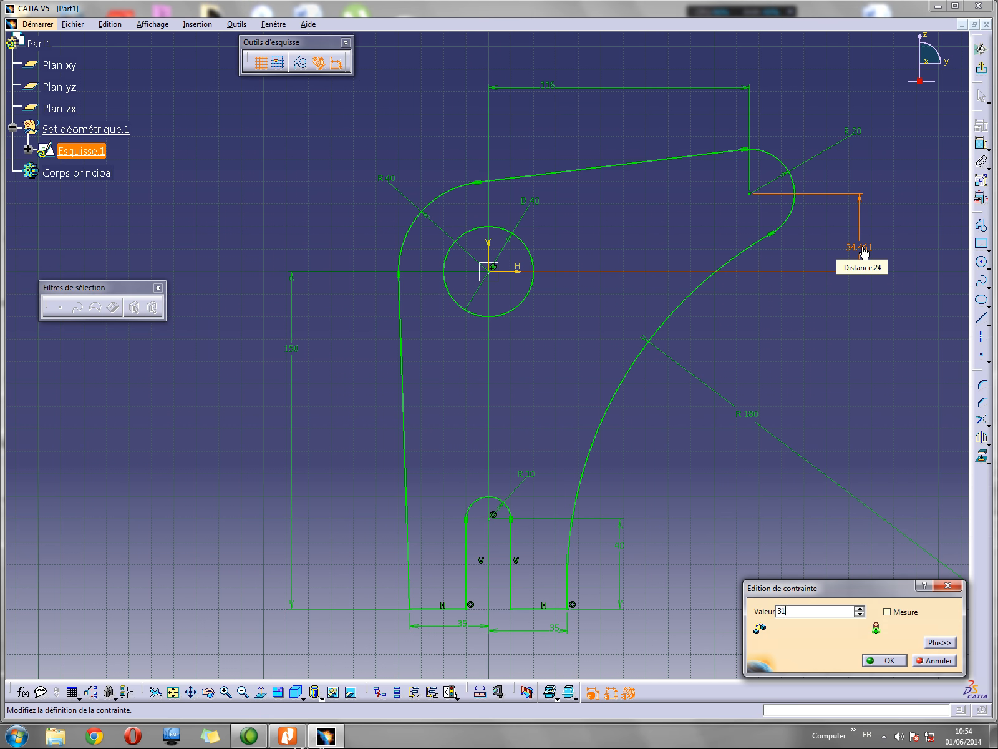
{"action": "key", "text": "Return"}
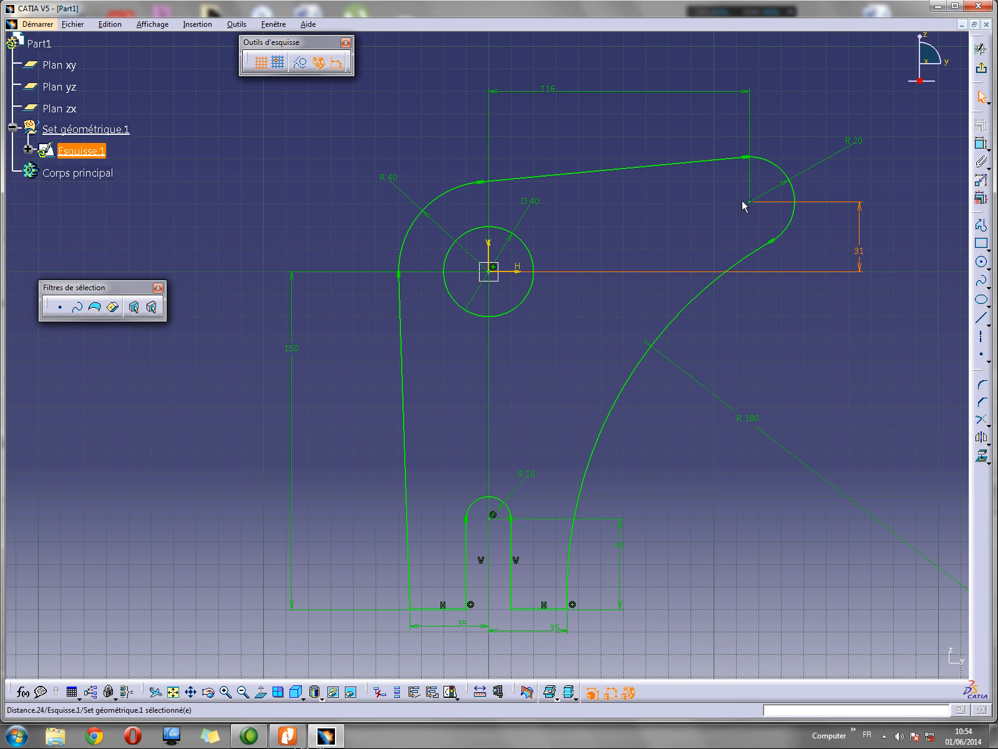
Draw a circle concentric with the upper-right arc and dimension its diameter to 20 mm
{"action": "left_click", "coordinate": [984, 265]}
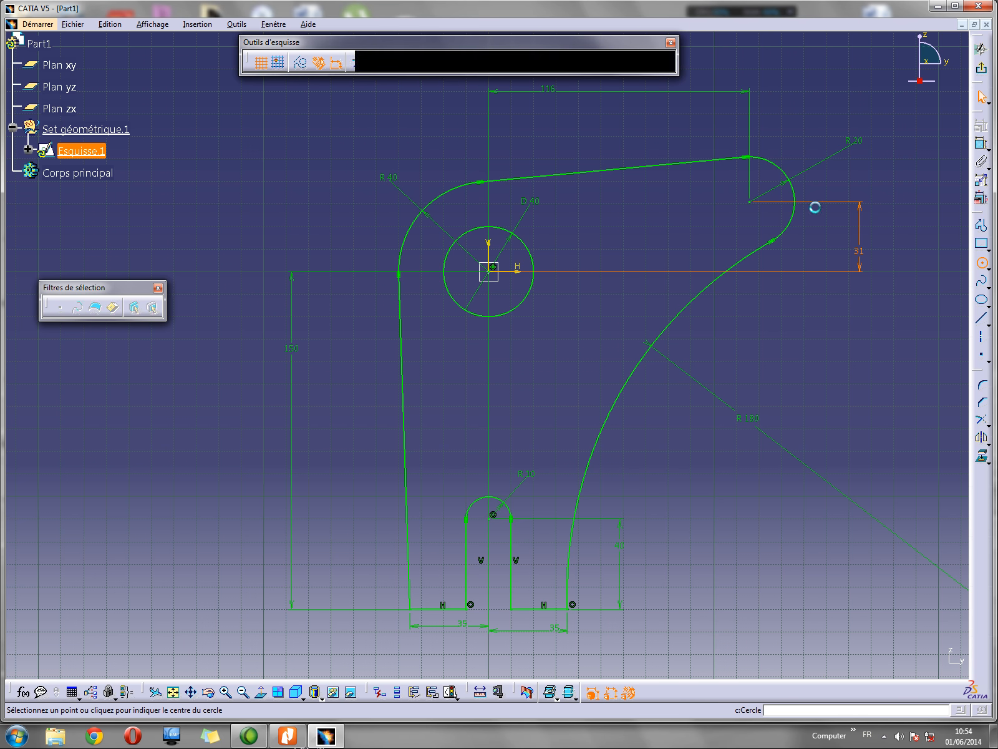
{"action": "left_click", "coordinate": [749, 202]}
{"action": "left_click", "coordinate": [729, 197]}
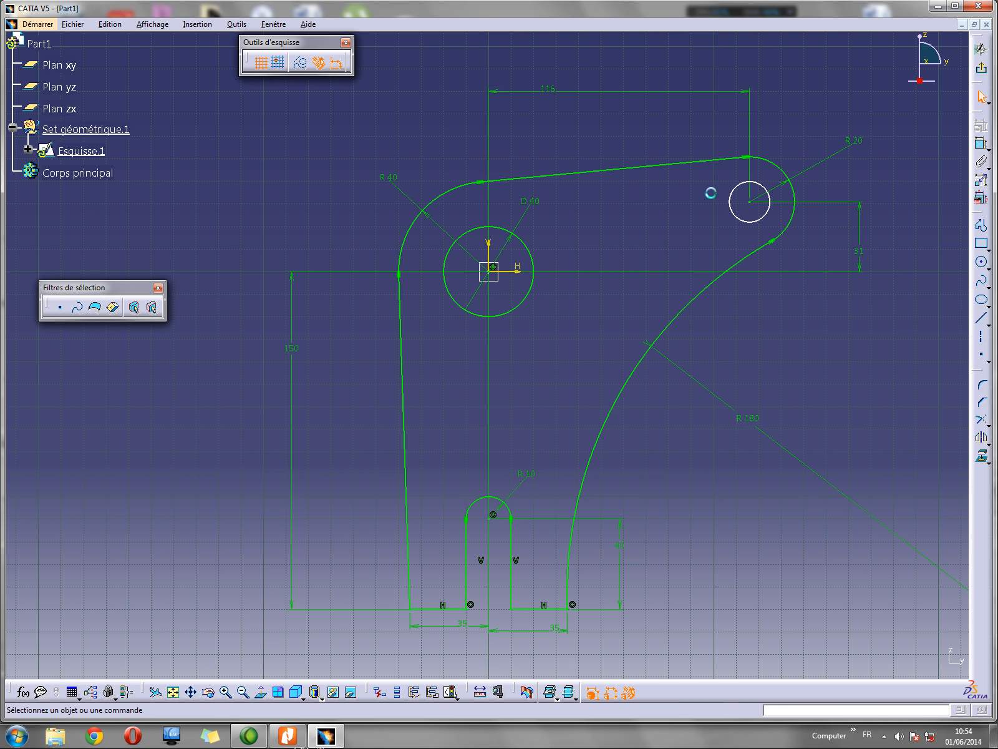
{"action": "left_click", "coordinate": [380, 692]}
{"action": "left_click", "coordinate": [735, 215]}
{"action": "type", "text": "20"}
{"action": "key", "text": "Return"}
Exit the sketch and return to the 3D part environment
{"action": "mouse_move", "coordinate": [621, 244]}
{"action": "middle_mouse_down"}
{"action": "mouse_move", "coordinate": [618, 267]}
{"action": "mouse_move", "coordinate": [553, 274]}
{"action": "mouse_move", "coordinate": [541, 249]}
{"action": "mouse_move", "coordinate": [508, 356]}
{"action": "mouse_move", "coordinate": [508, 319]}
{"action": "mouse_move", "coordinate": [499, 374]}
{"action": "mouse_move", "coordinate": [500, 366]}
{"action": "middle_mouse_up"}
{"action": "scroll", "coordinate": [498, 342], "scroll_direction": "down", "scroll_amount": 1}
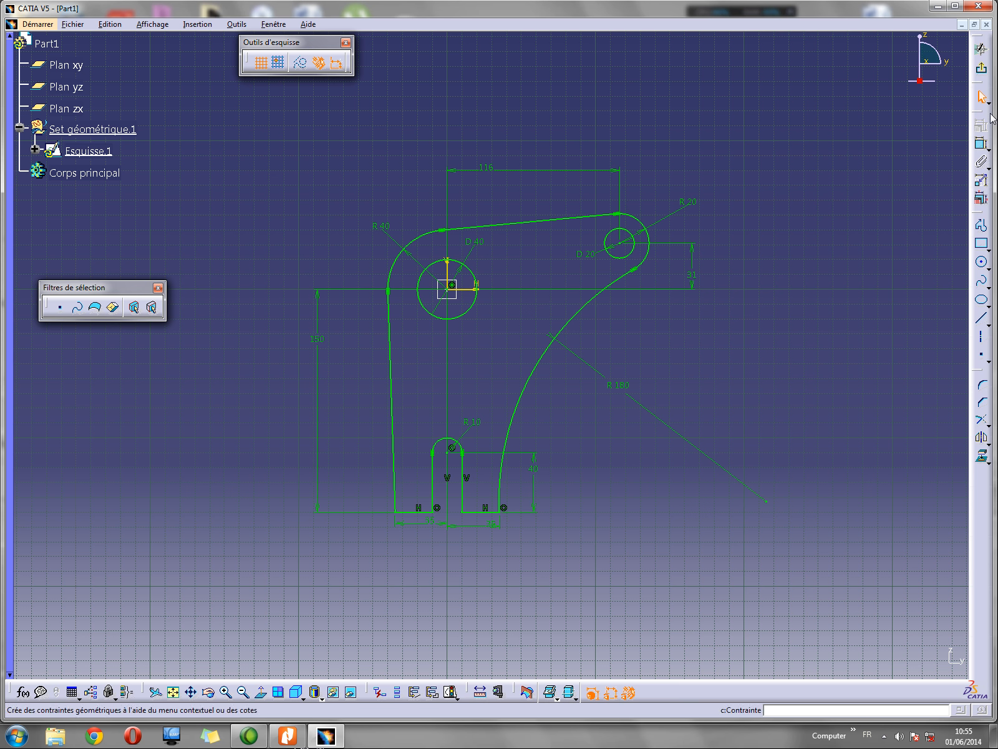
{"action": "left_click", "coordinate": [981, 67]}
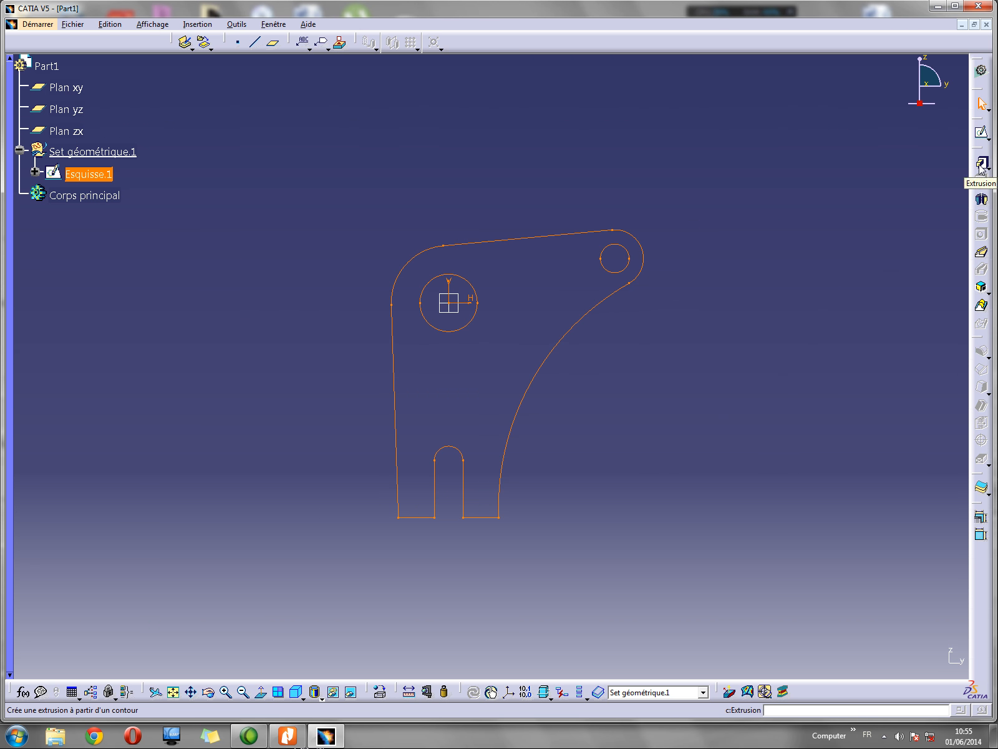
Make Corps principal the active work object and start a Longueur-type extrusion of Esquisse.1
{"action": "left_click", "coordinate": [103, 198]}
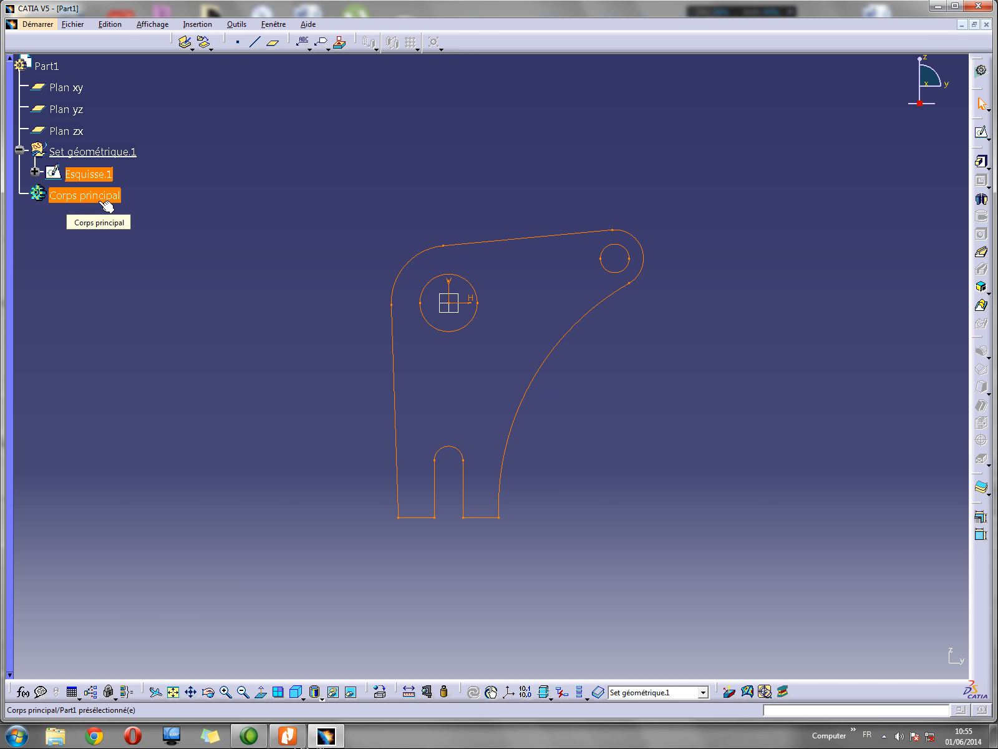
{"action": "right_click", "coordinate": [100, 201]}
{"action": "left_click", "coordinate": [133, 291]}
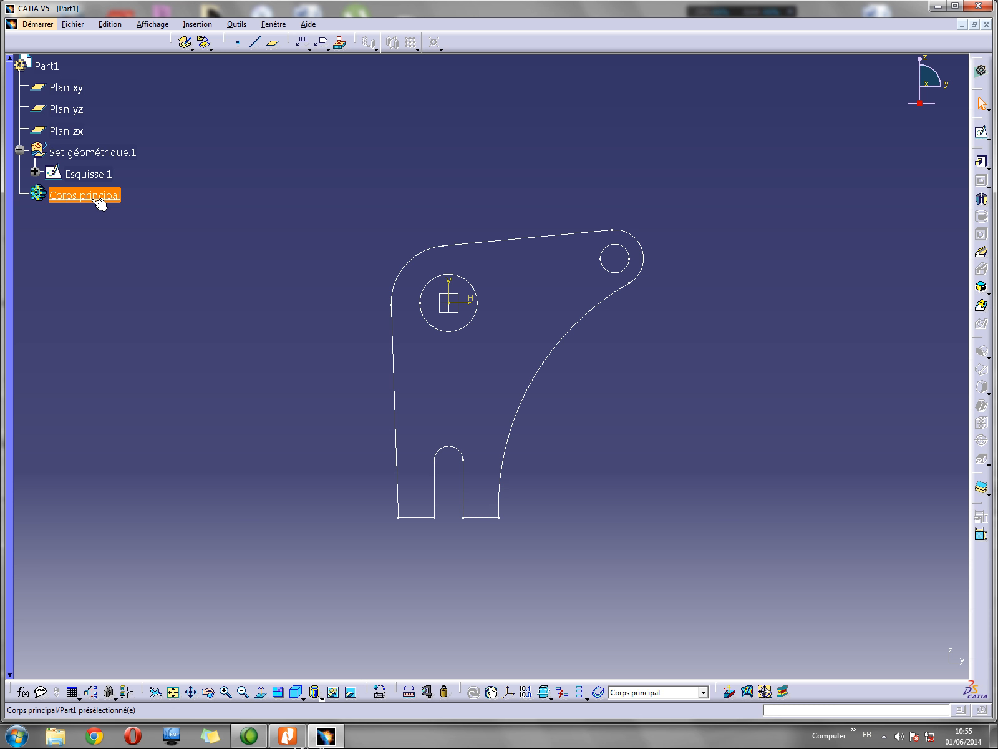
{"action": "left_click", "coordinate": [982, 165]}
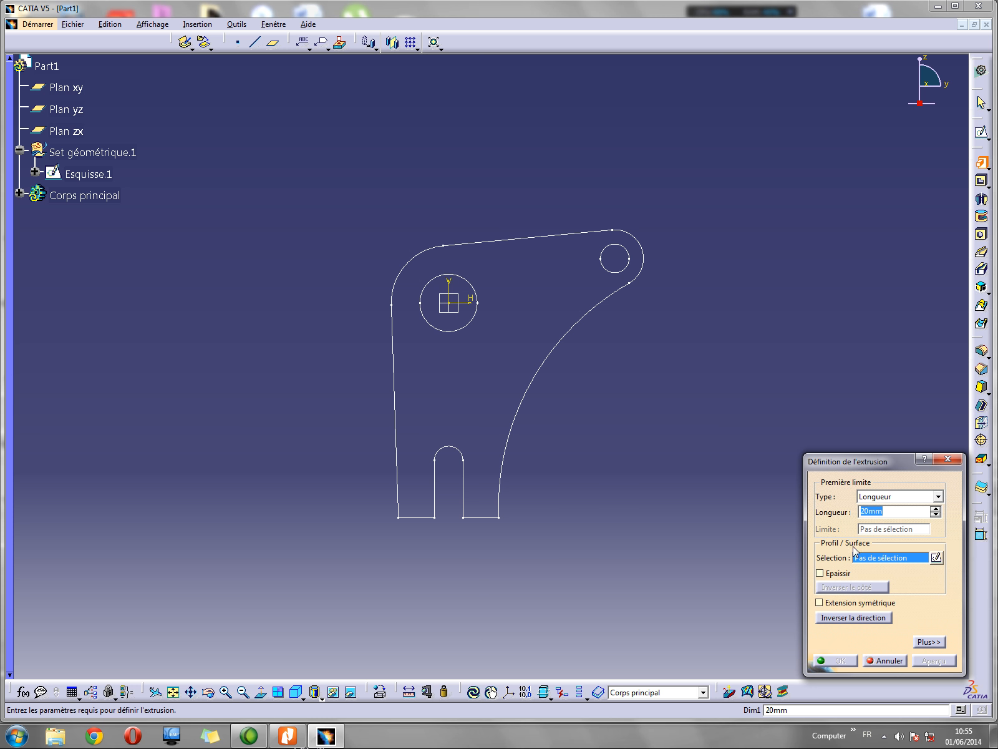
{"action": "left_click", "coordinate": [579, 318]}
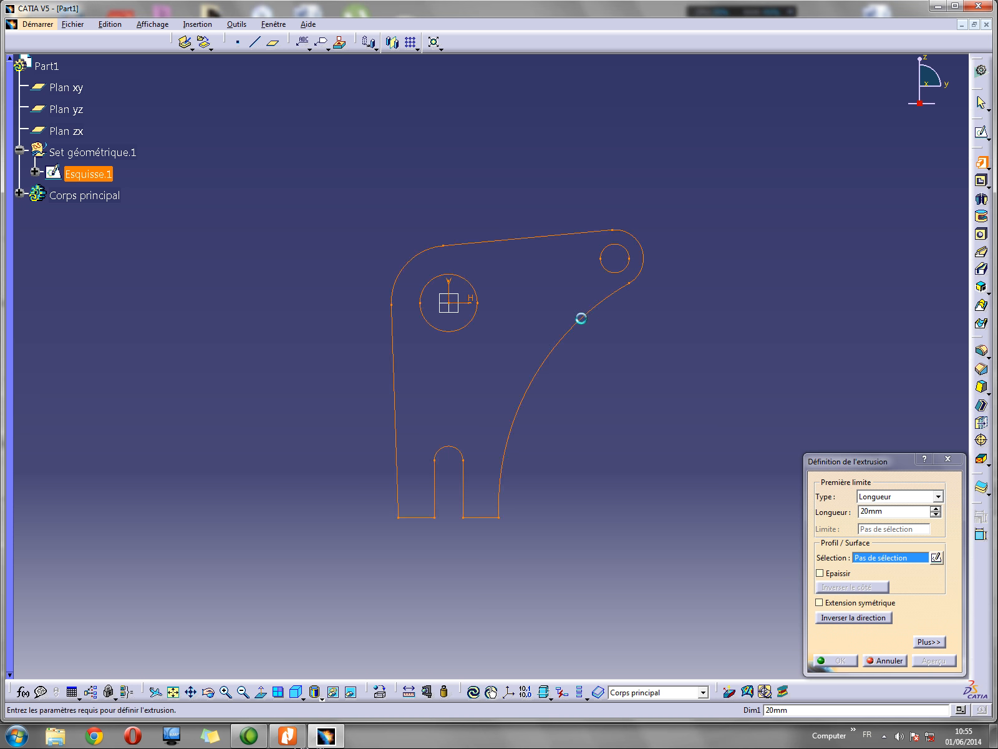
{"action": "middle_click_drag", "start_coordinate": [699, 326], "coordinate": [514, 460]}
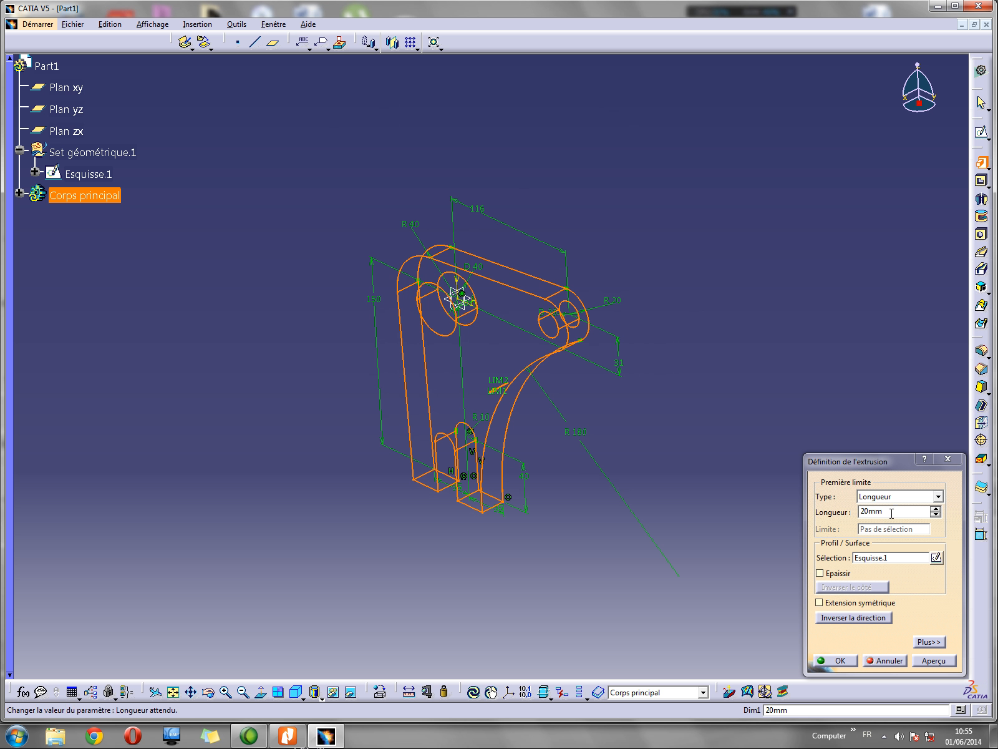
{"action": "left_click", "coordinate": [938, 496]}
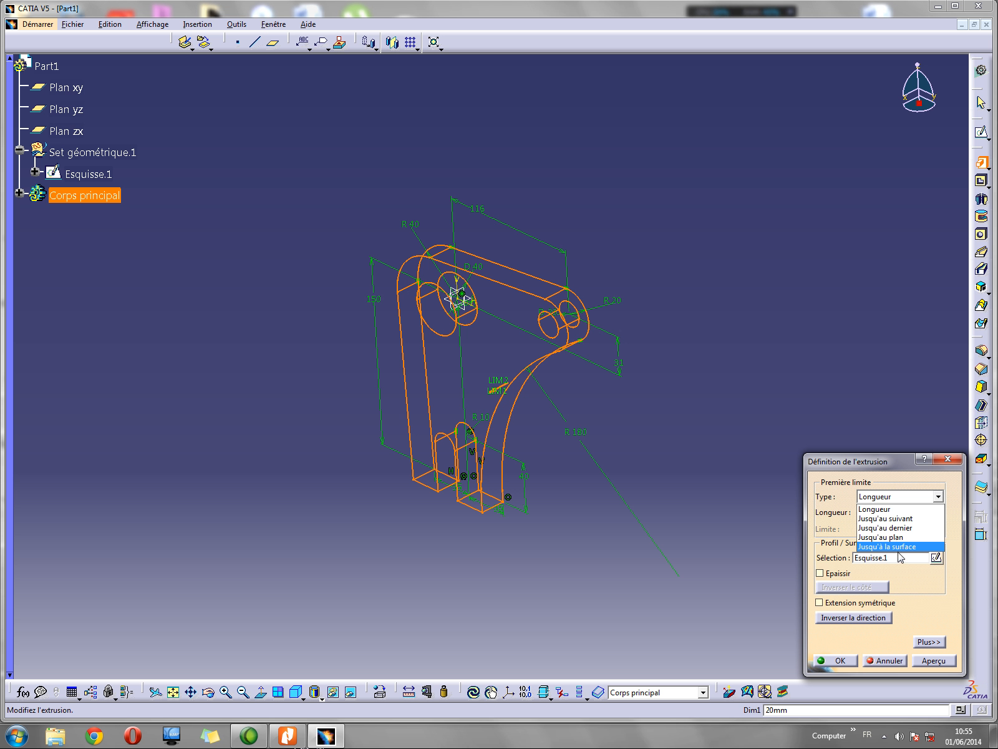
{"action": "left_click", "coordinate": [721, 540]}
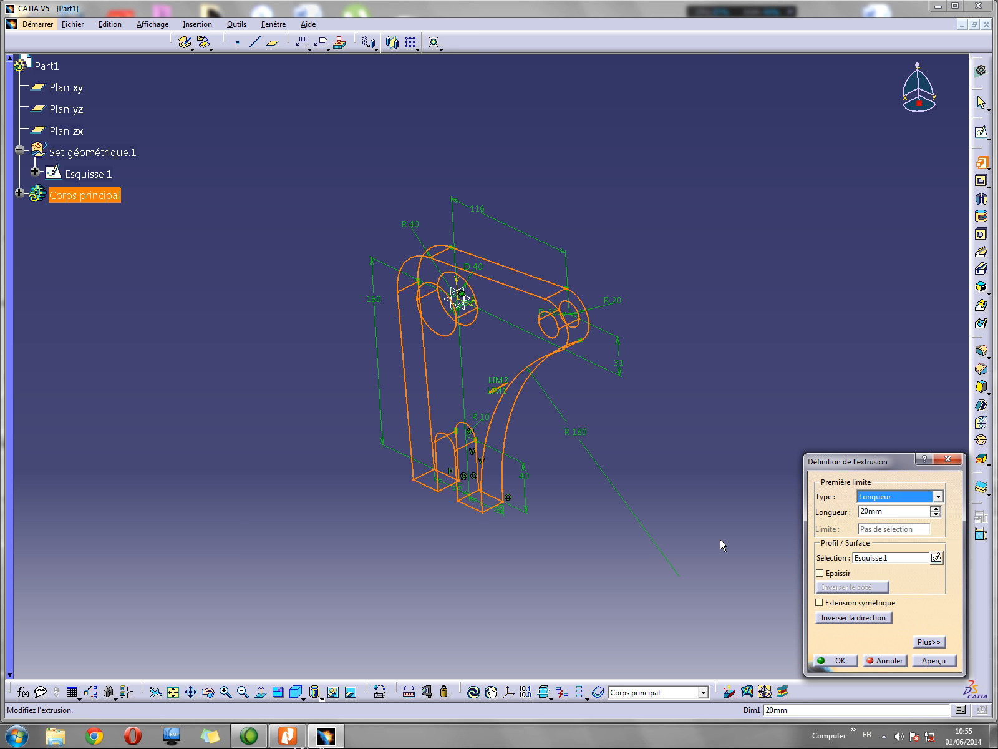
{"action": "left_click", "coordinate": [829, 617]}
{"action": "left_click", "coordinate": [830, 617]}
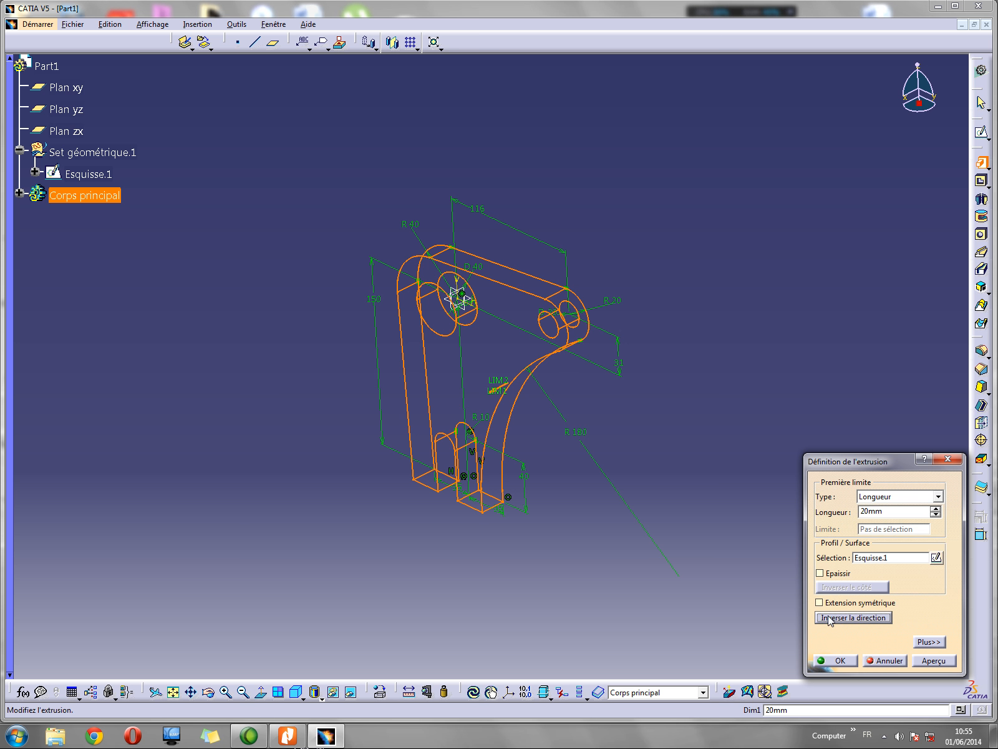
Adjust the extrusion's first limit to a length of 80 mm and preview the solid
{"action": "left_click", "coordinate": [936, 510]}
{"action": "left_click", "coordinate": [935, 509]}
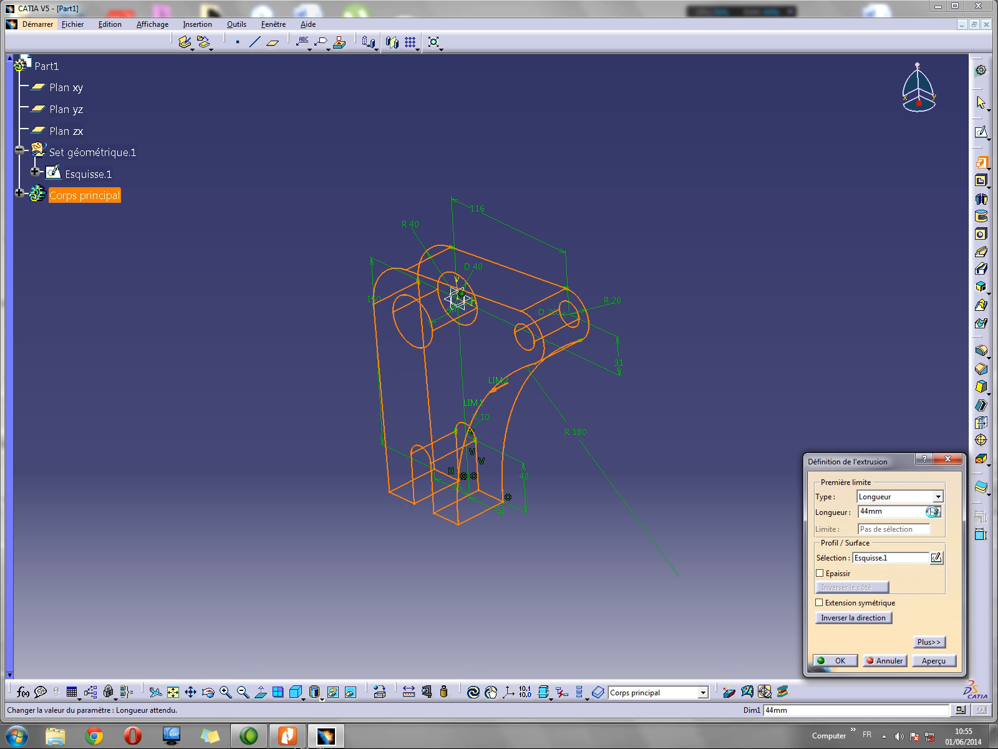
{"action": "left_click_drag", "start_coordinate": [467, 413], "coordinate": [356, 464]}
{"action": "middle_click_drag", "start_coordinate": [543, 425], "coordinate": [410, 397]}
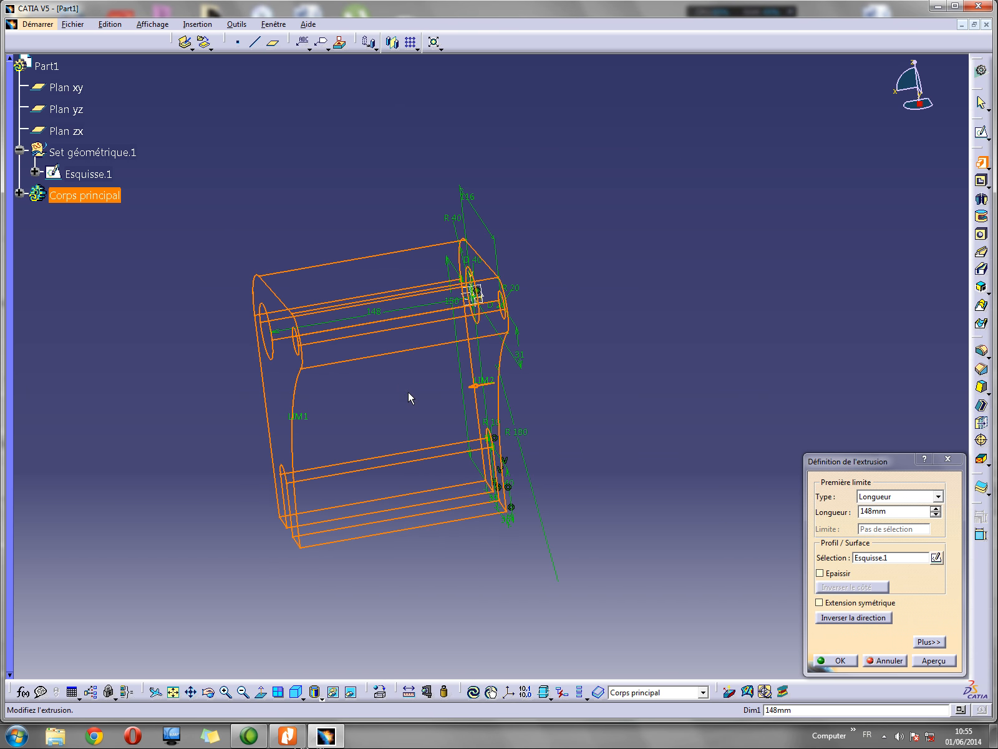
{"action": "left_click_drag", "start_coordinate": [304, 426], "coordinate": [399, 408]}
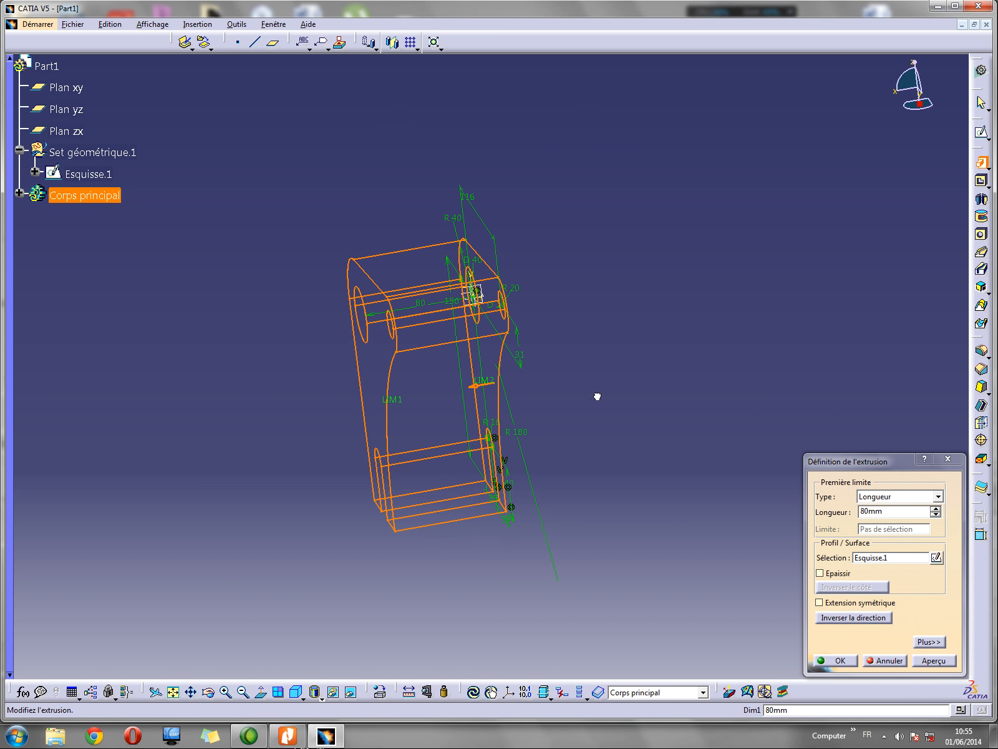
{"action": "left_click", "coordinate": [926, 663]}
{"action": "middle_click_drag", "start_coordinate": [680, 475], "coordinate": [609, 376]}
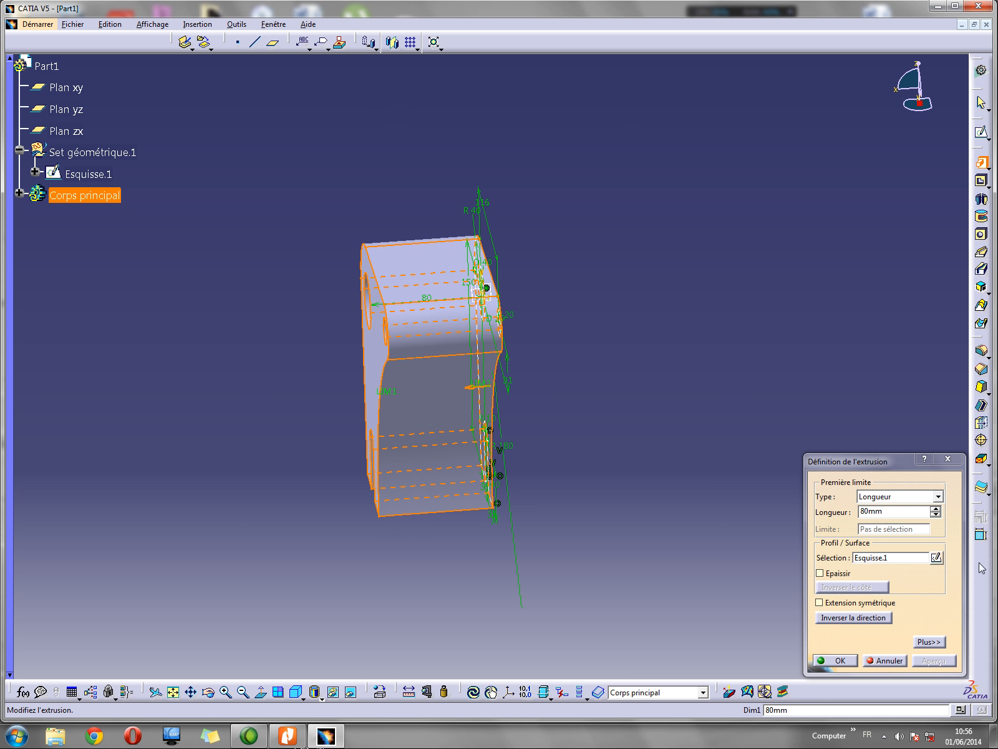
Set the extrusion's second limit to a length of -20 mm and create the solid
{"action": "left_click", "coordinate": [930, 642]}
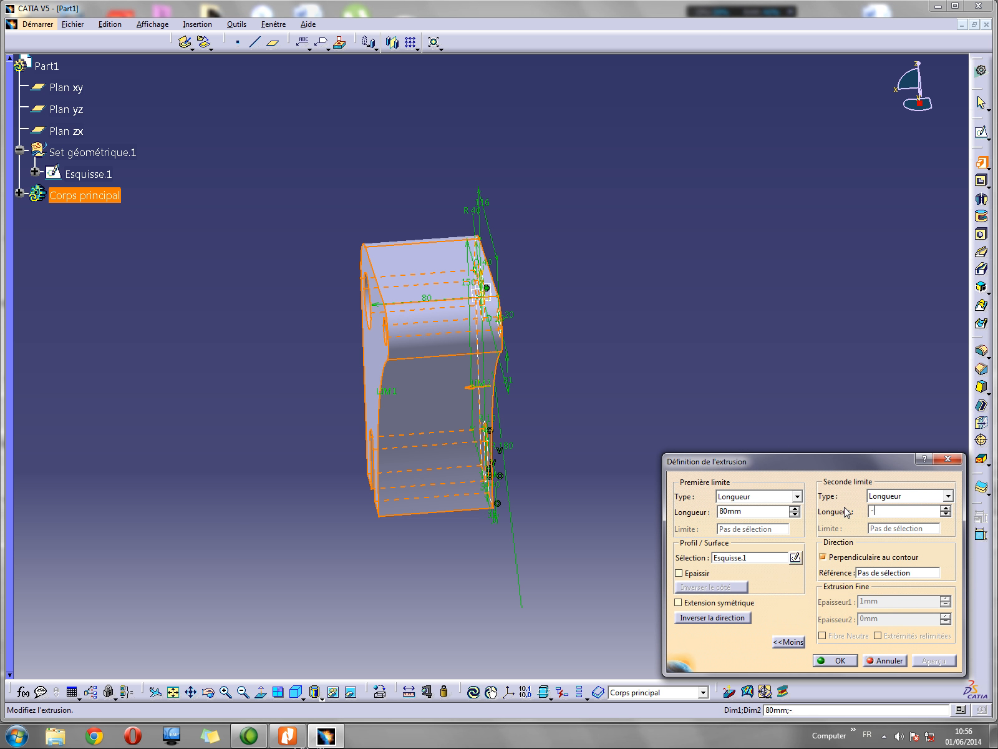
{"action": "key", "text": "Return"}
{"action": "middle_click_drag", "start_coordinate": [498, 474], "coordinate": [418, 447]}
{"action": "middle_click_drag", "start_coordinate": [321, 412], "coordinate": [452, 419]}
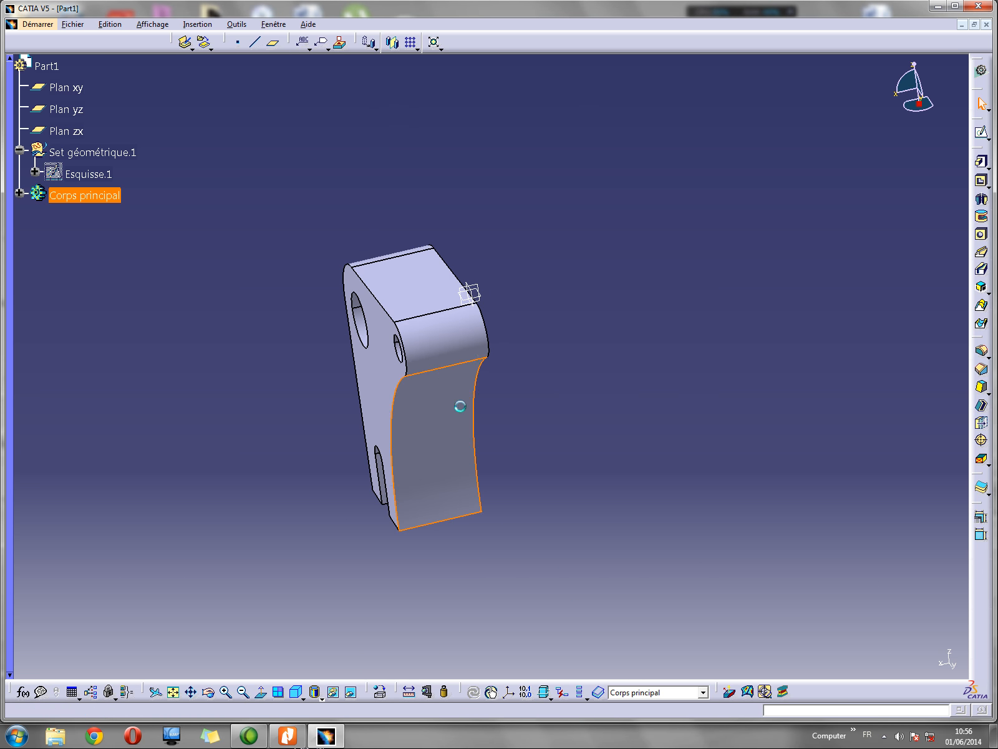
Review the extrusion's two length limits and measure the distance between the lever's two parallel profile faces
{"action": "double_click", "coordinate": [468, 412]}
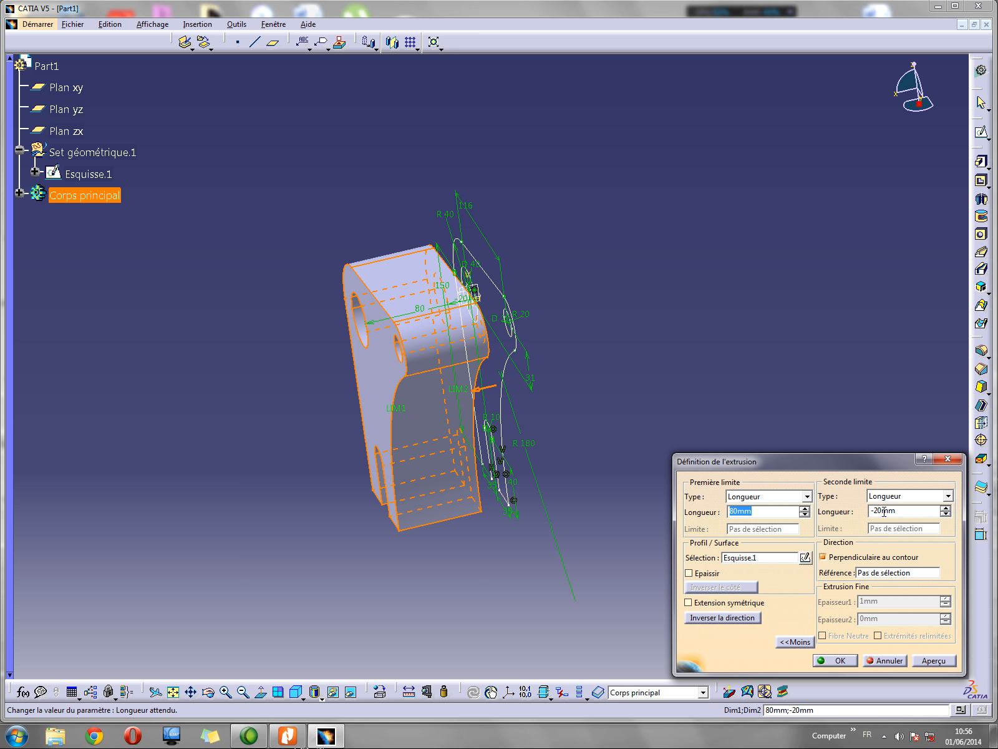
{"action": "left_click", "coordinate": [823, 662]}
{"action": "left_click", "coordinate": [408, 691]}
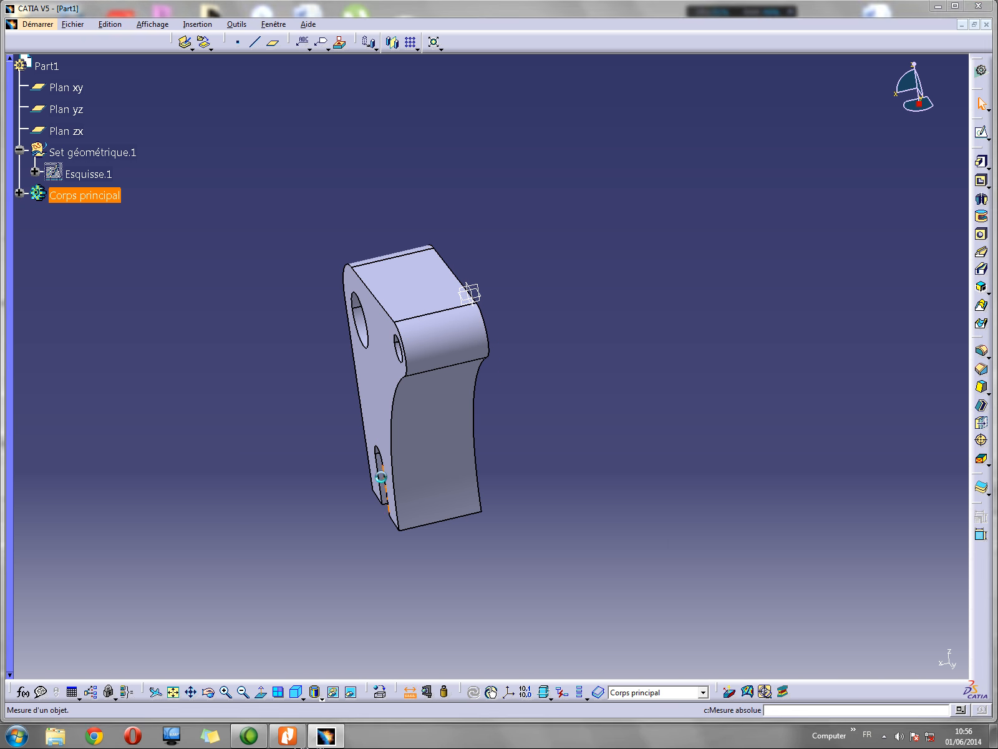
{"action": "middle_click_drag", "start_coordinate": [609, 449], "coordinate": [282, 457]}
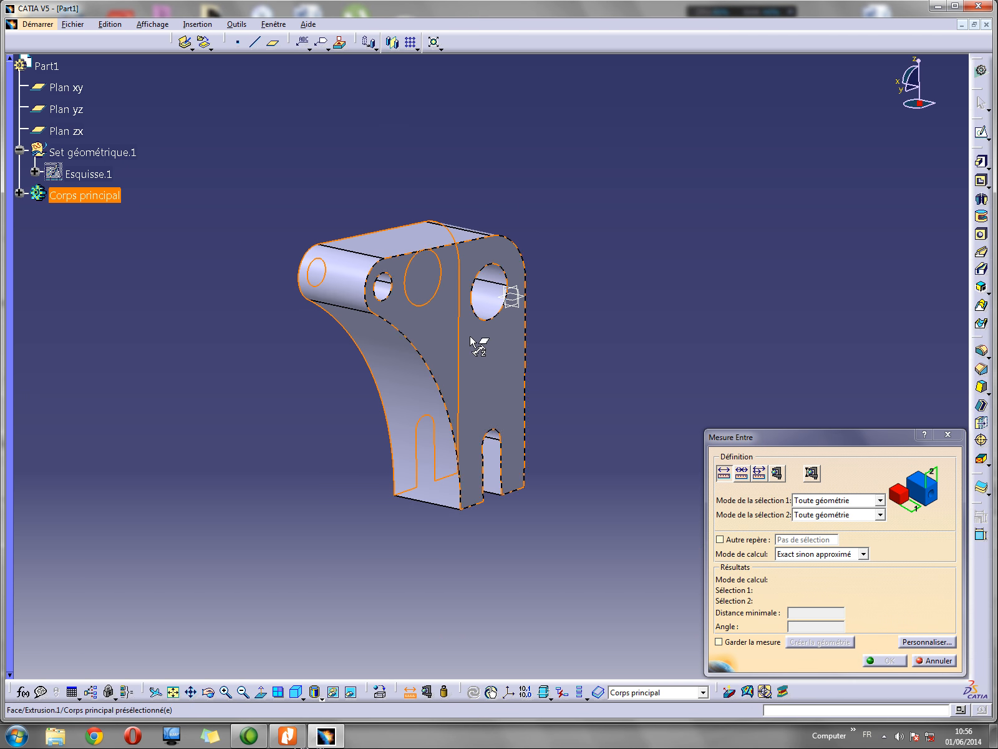
{"action": "left_click", "coordinate": [480, 347]}
{"action": "middle_click_drag", "start_coordinate": [387, 477], "coordinate": [646, 491]}
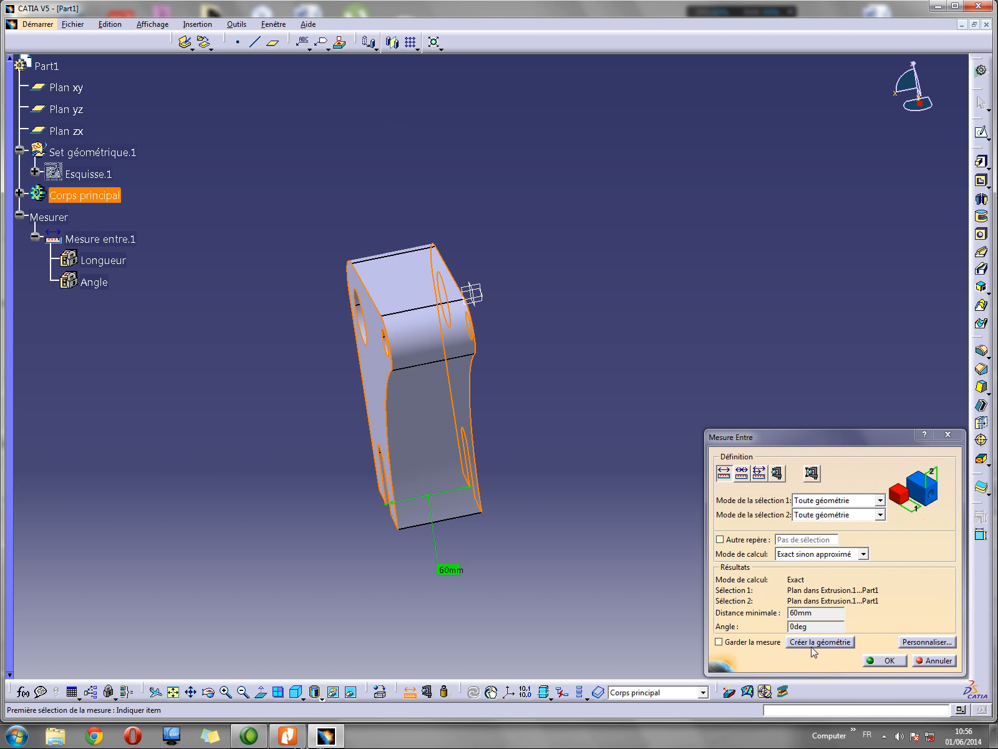
{"action": "left_click", "coordinate": [887, 660]}
Select Esquisse.1 in the specification tree and expand Corps principal to examine its extrusion feature
{"action": "middle_click_drag", "start_coordinate": [433, 421], "coordinate": [448, 373]}
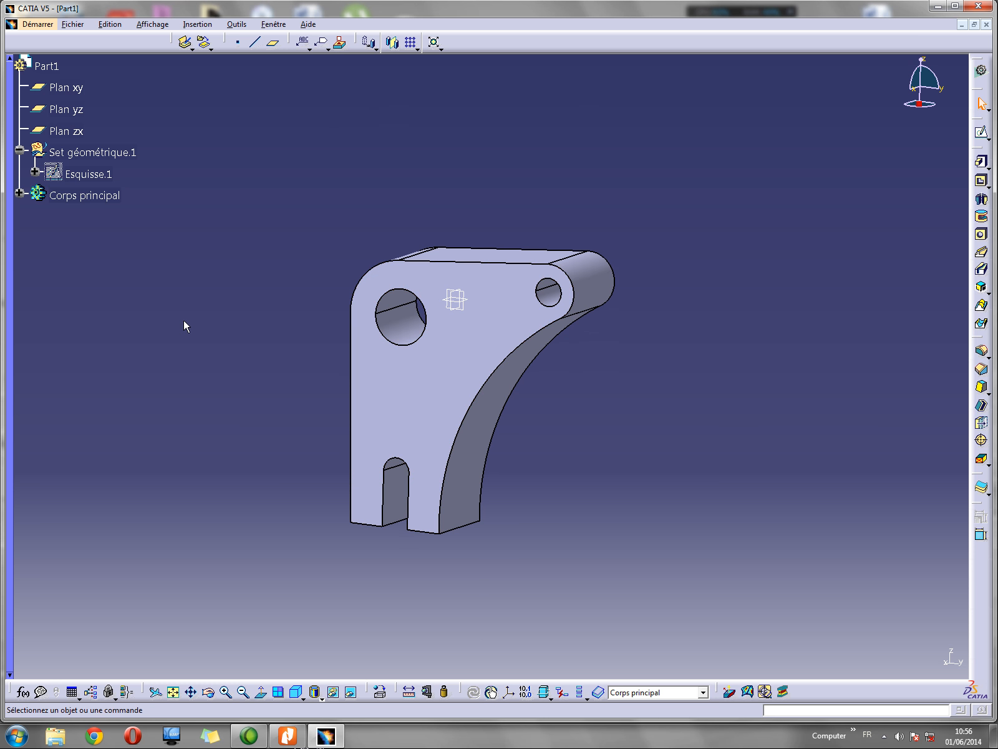
{"action": "left_click", "coordinate": [80, 177]}
{"action": "left_click", "coordinate": [20, 193]}
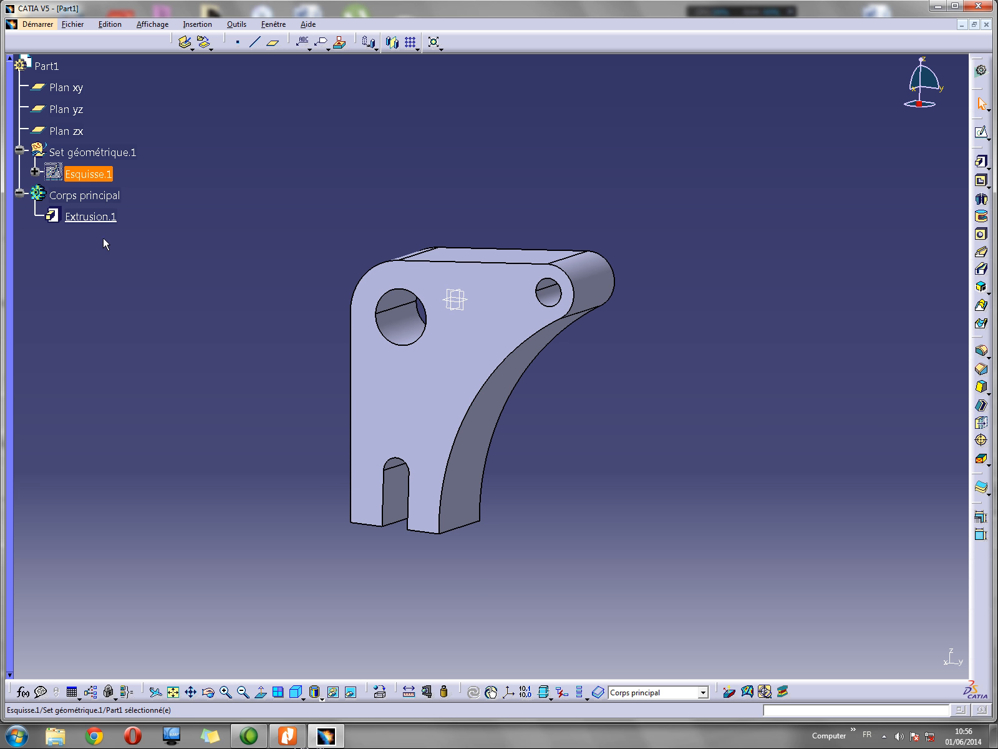